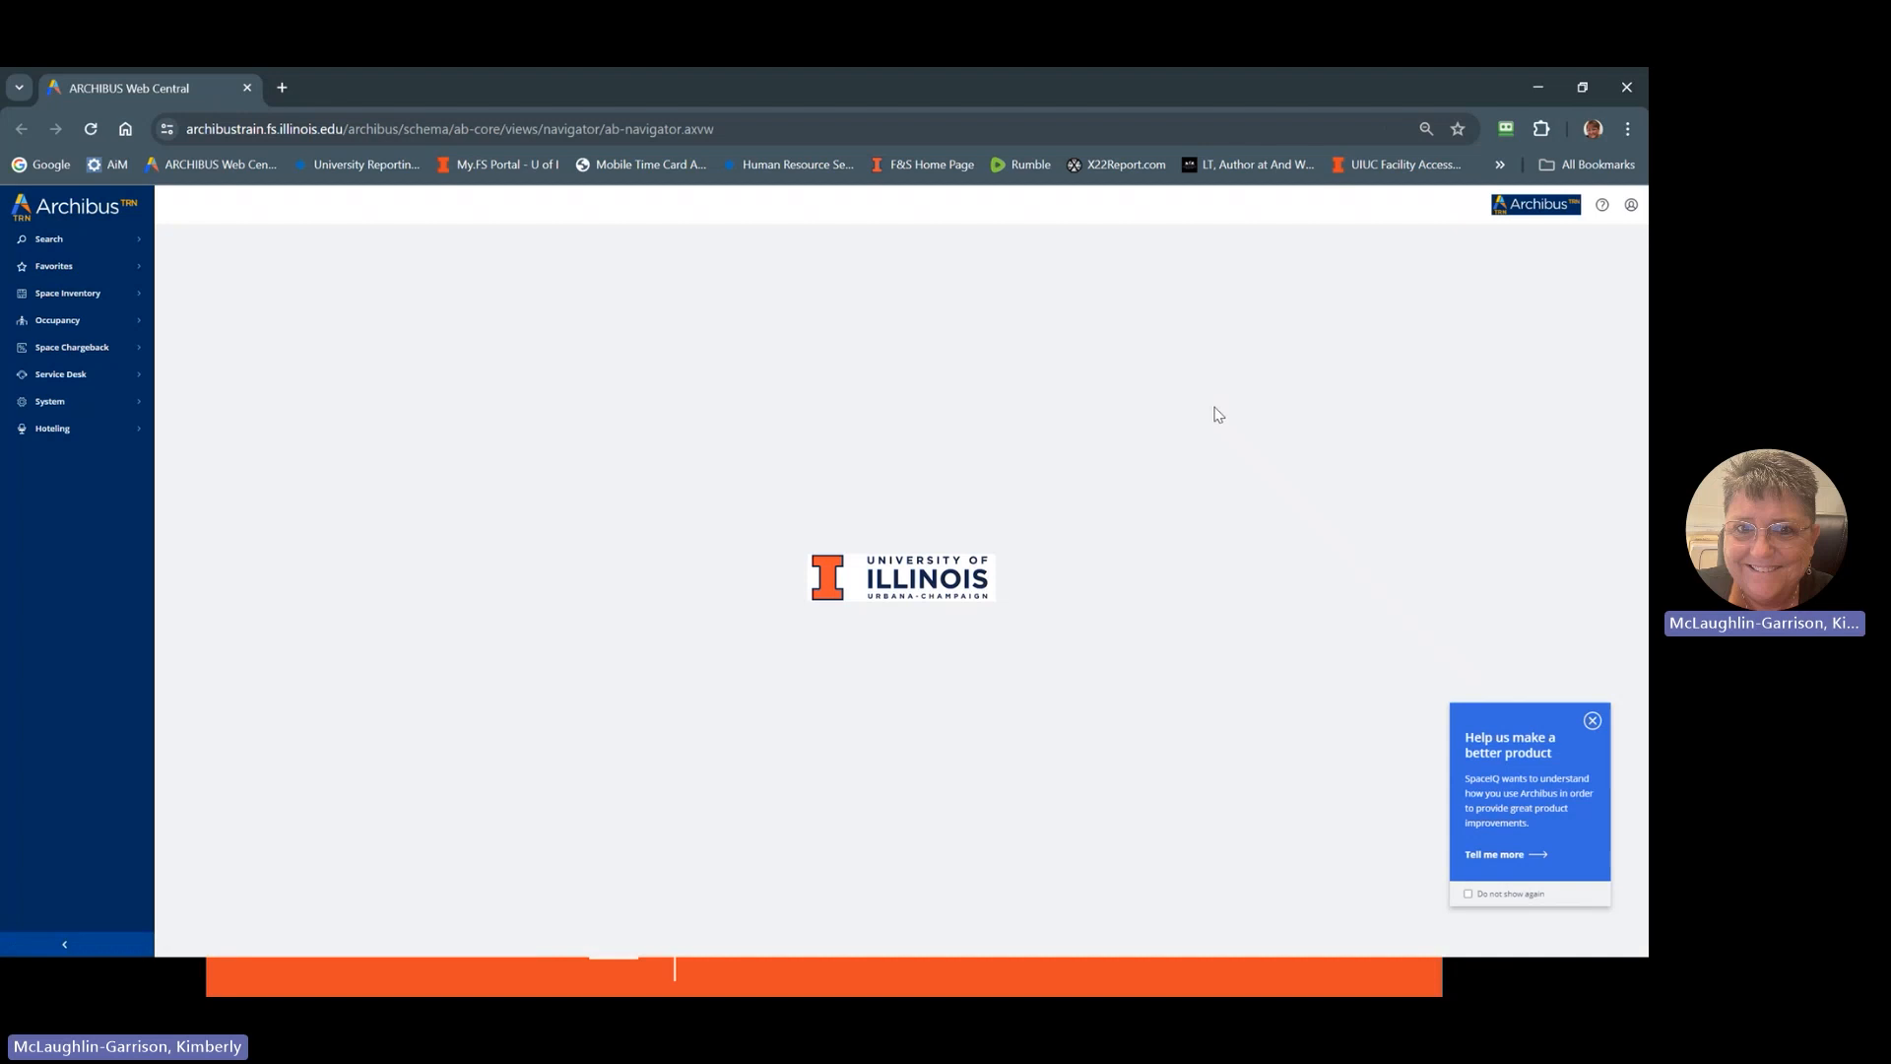
- Dismiss the product feedback notice and open Assign People from List under Campus Space in Space Inventory
{"action": "left_click", "coordinate": [1593, 722]}
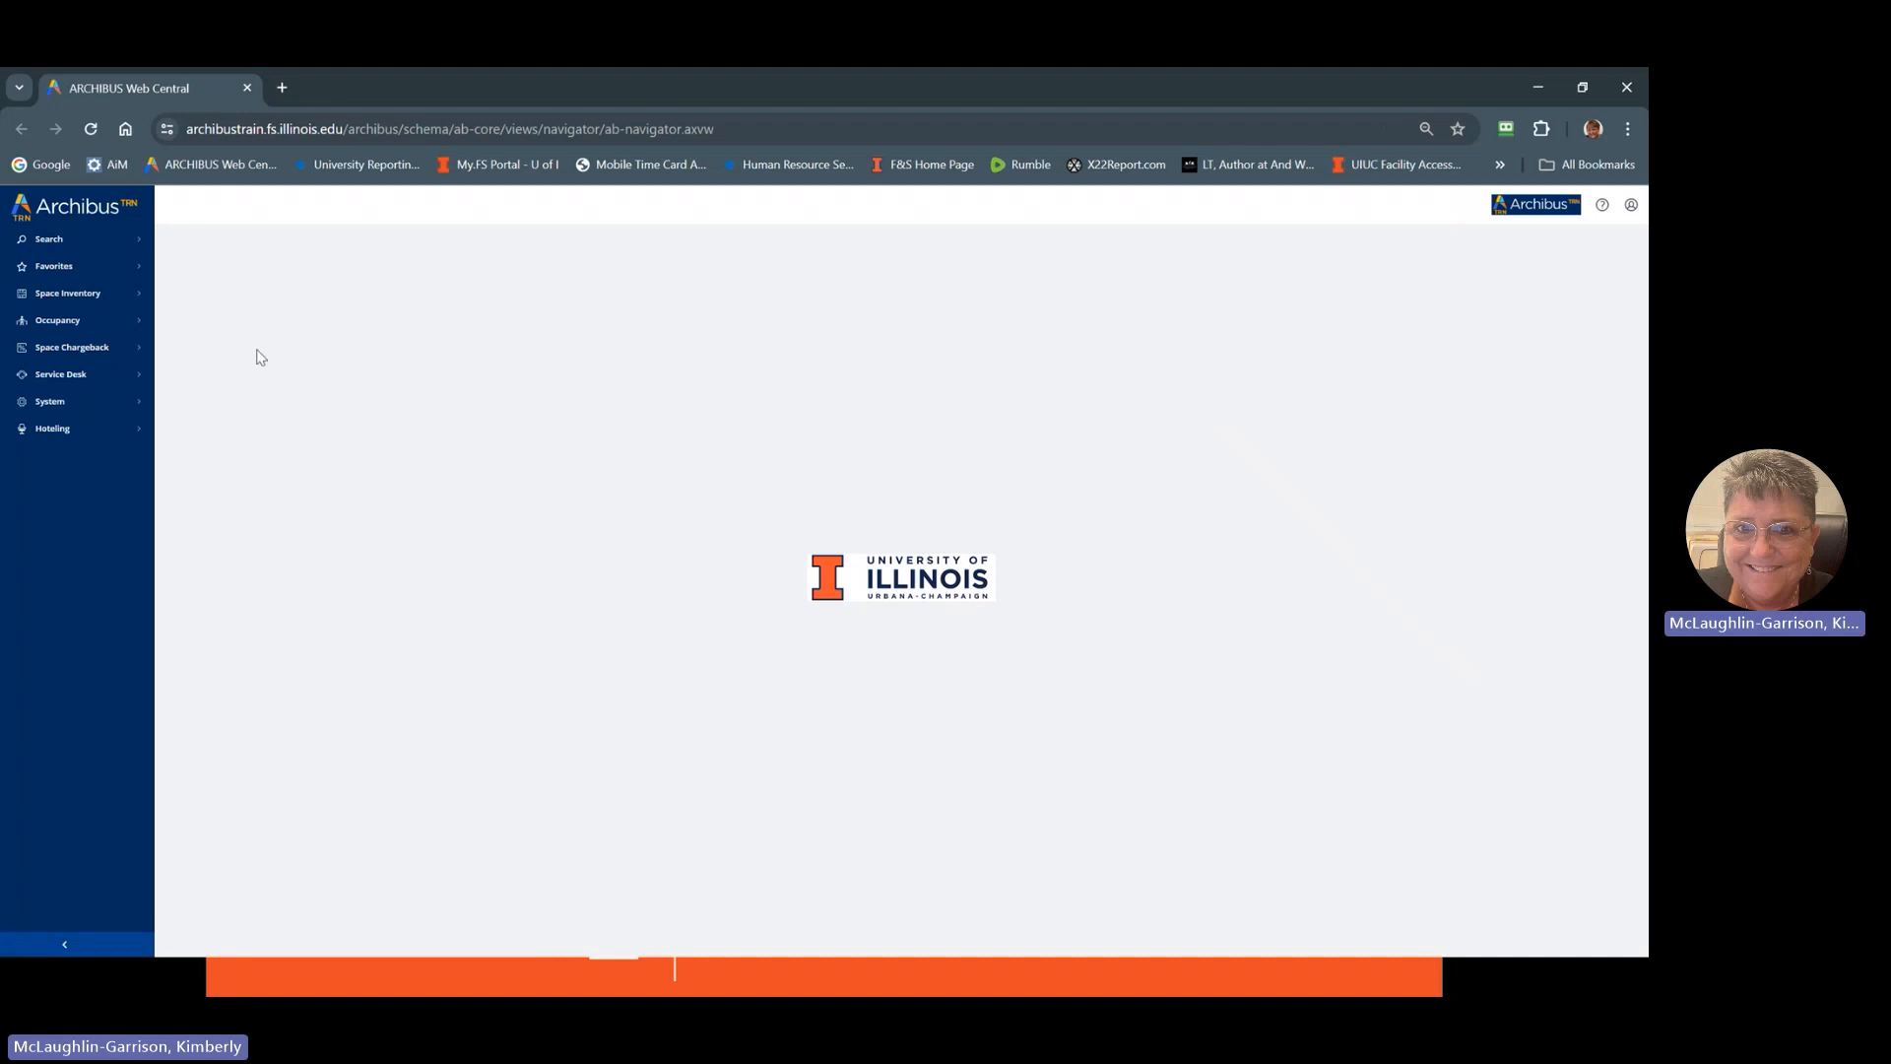
{"action": "left_click", "coordinate": [59, 298]}
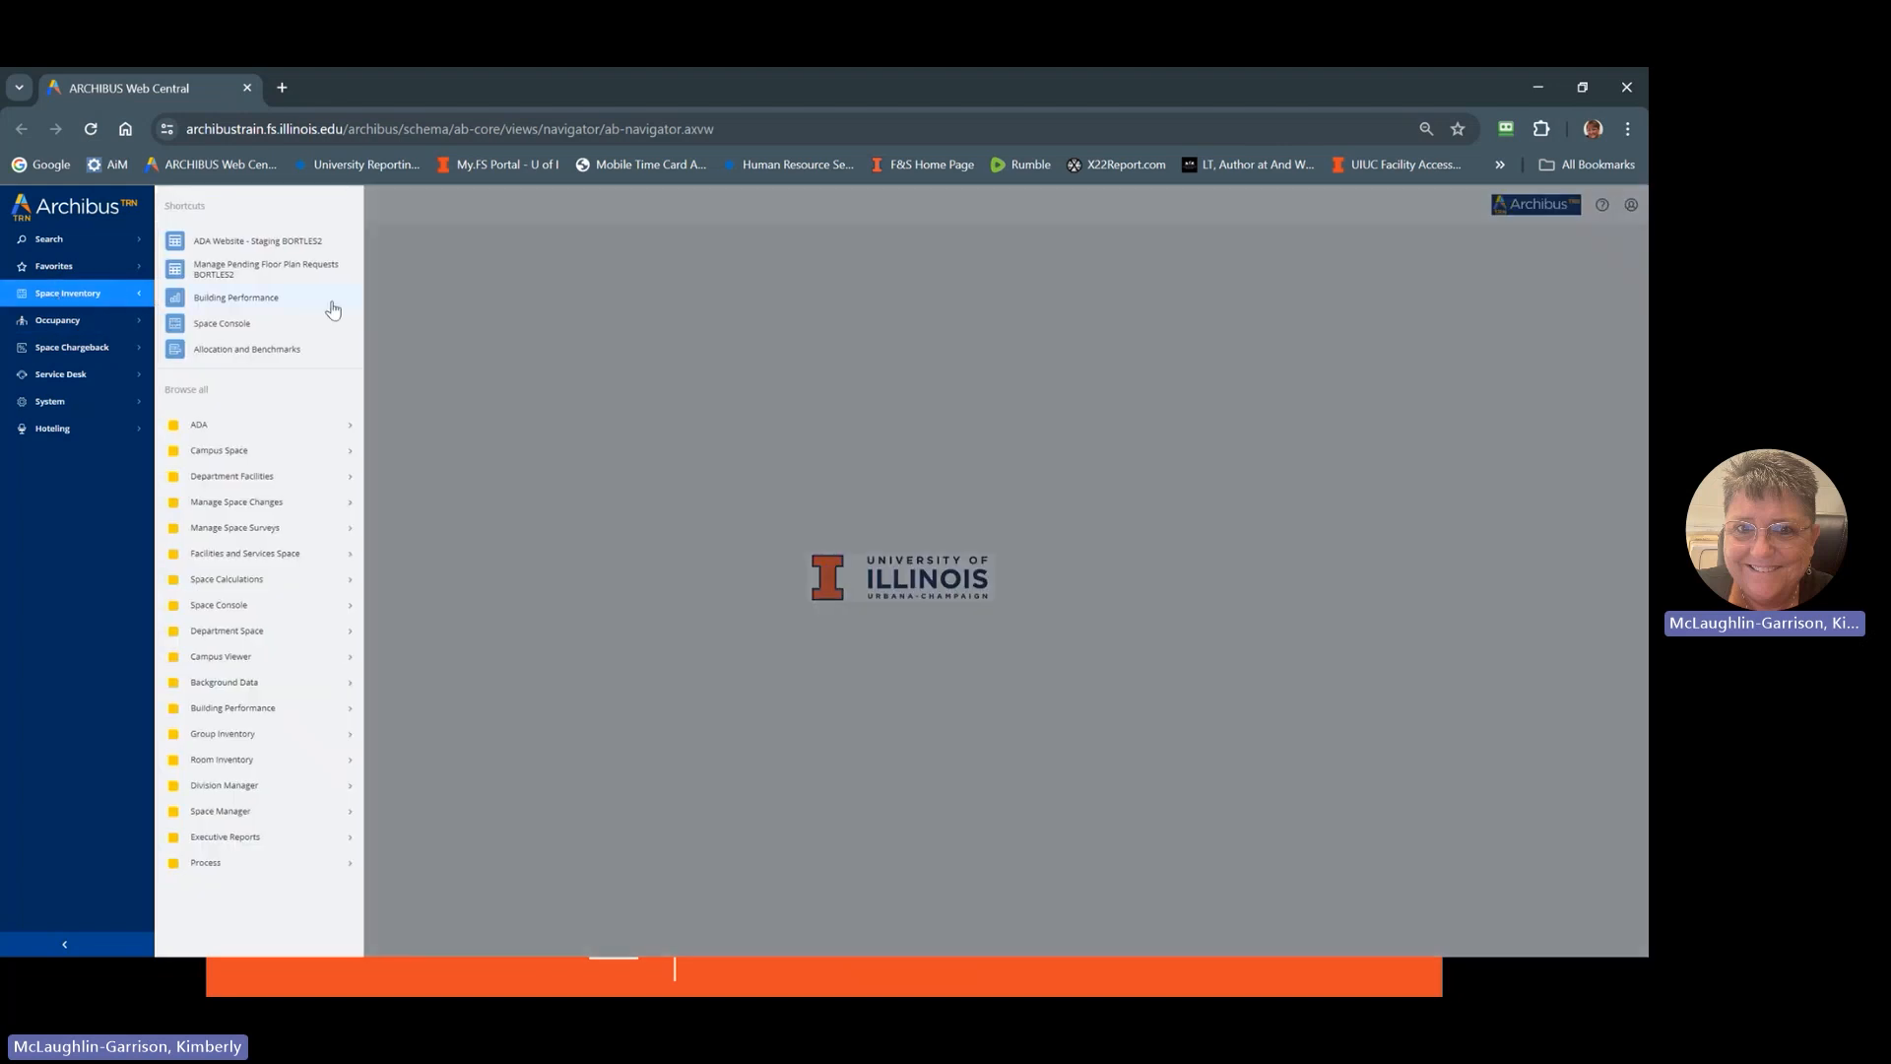
{"action": "left_click", "coordinate": [296, 456]}
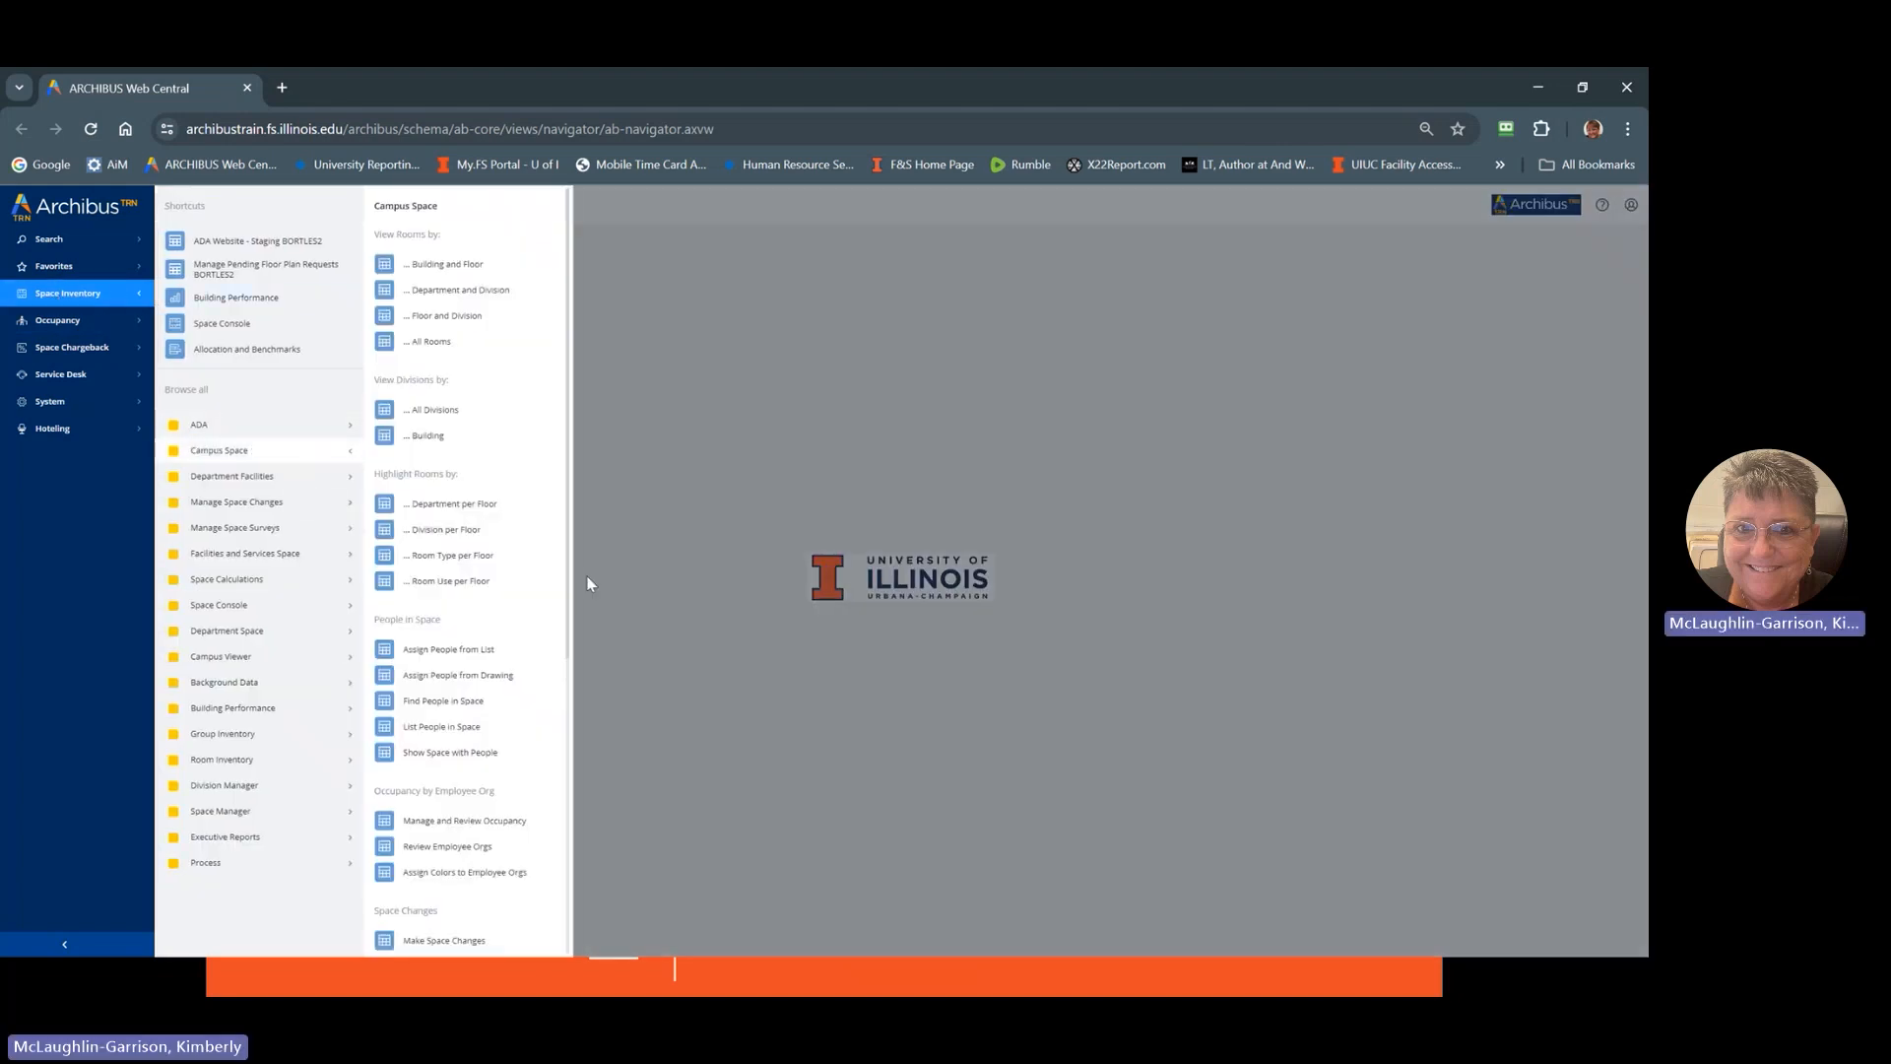
{"action": "left_click", "coordinate": [444, 650]}
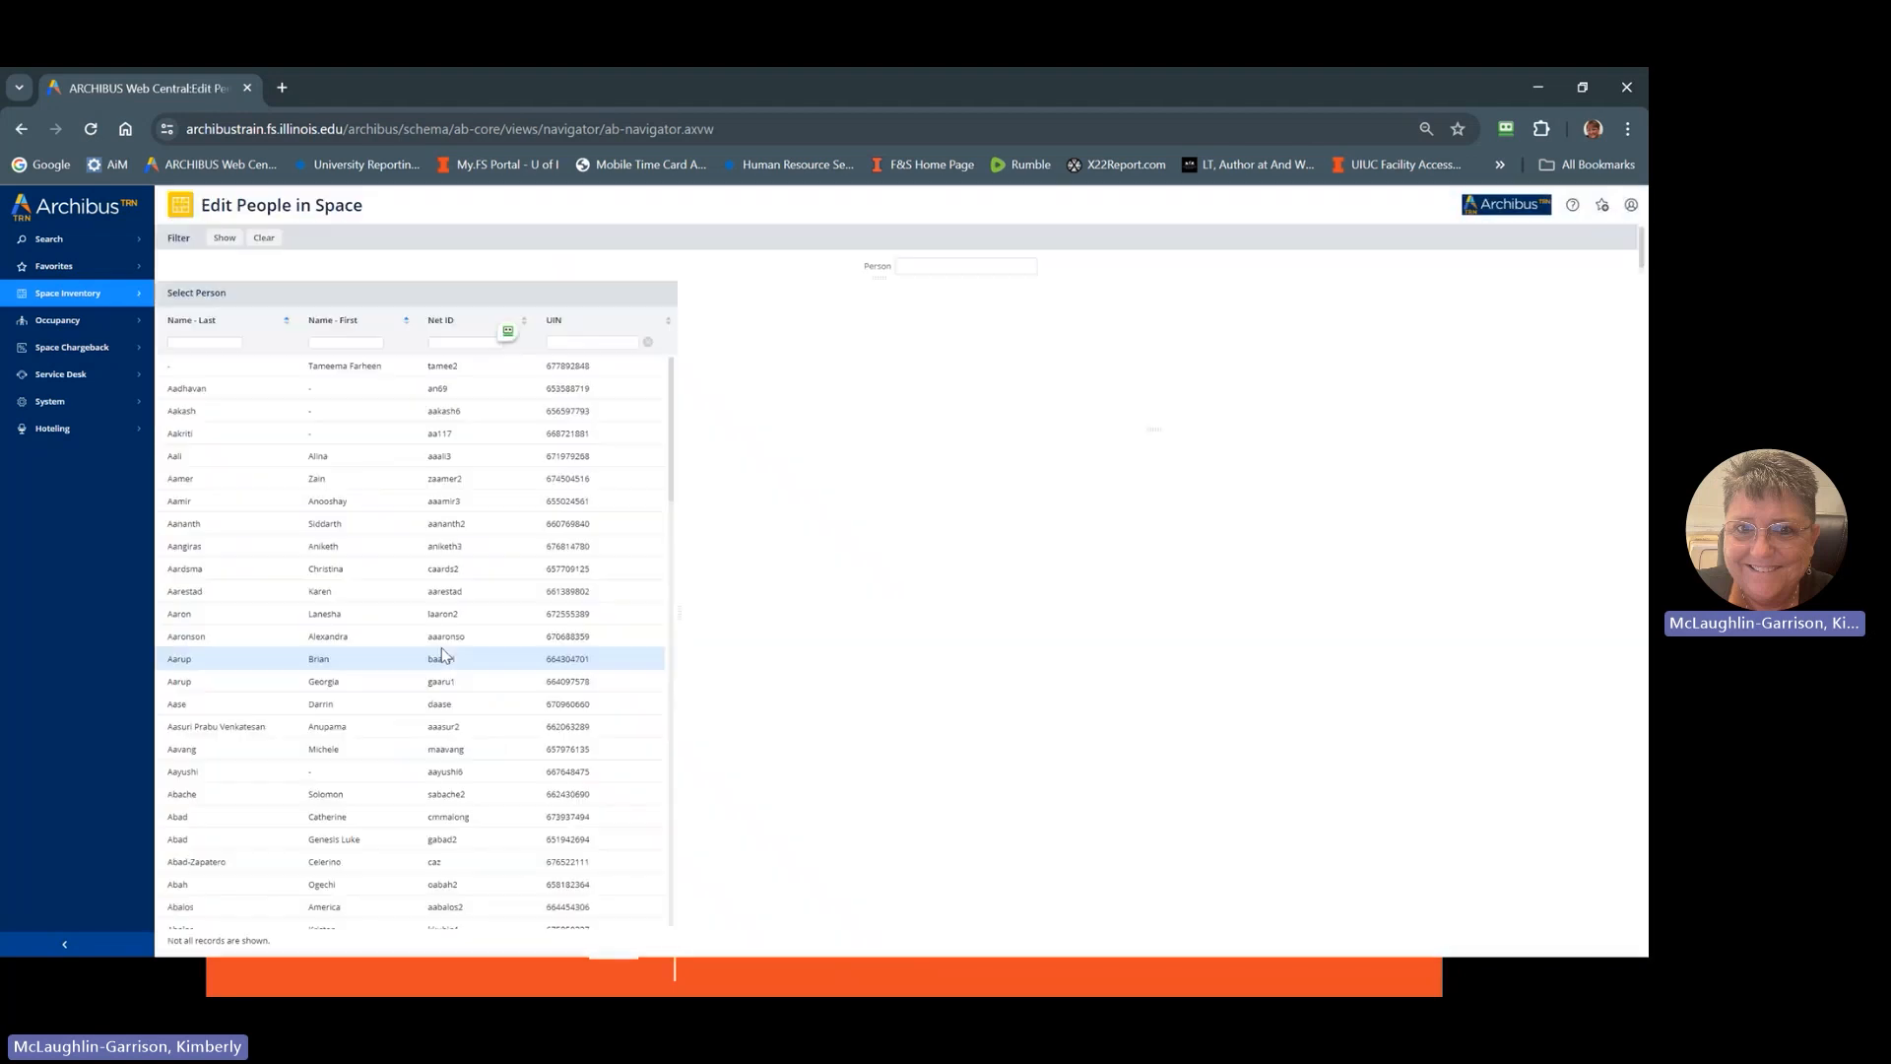
- Filter the person list by the employee's Net ID and open that person's space assignments
{"action": "left_click", "coordinate": [458, 343]}
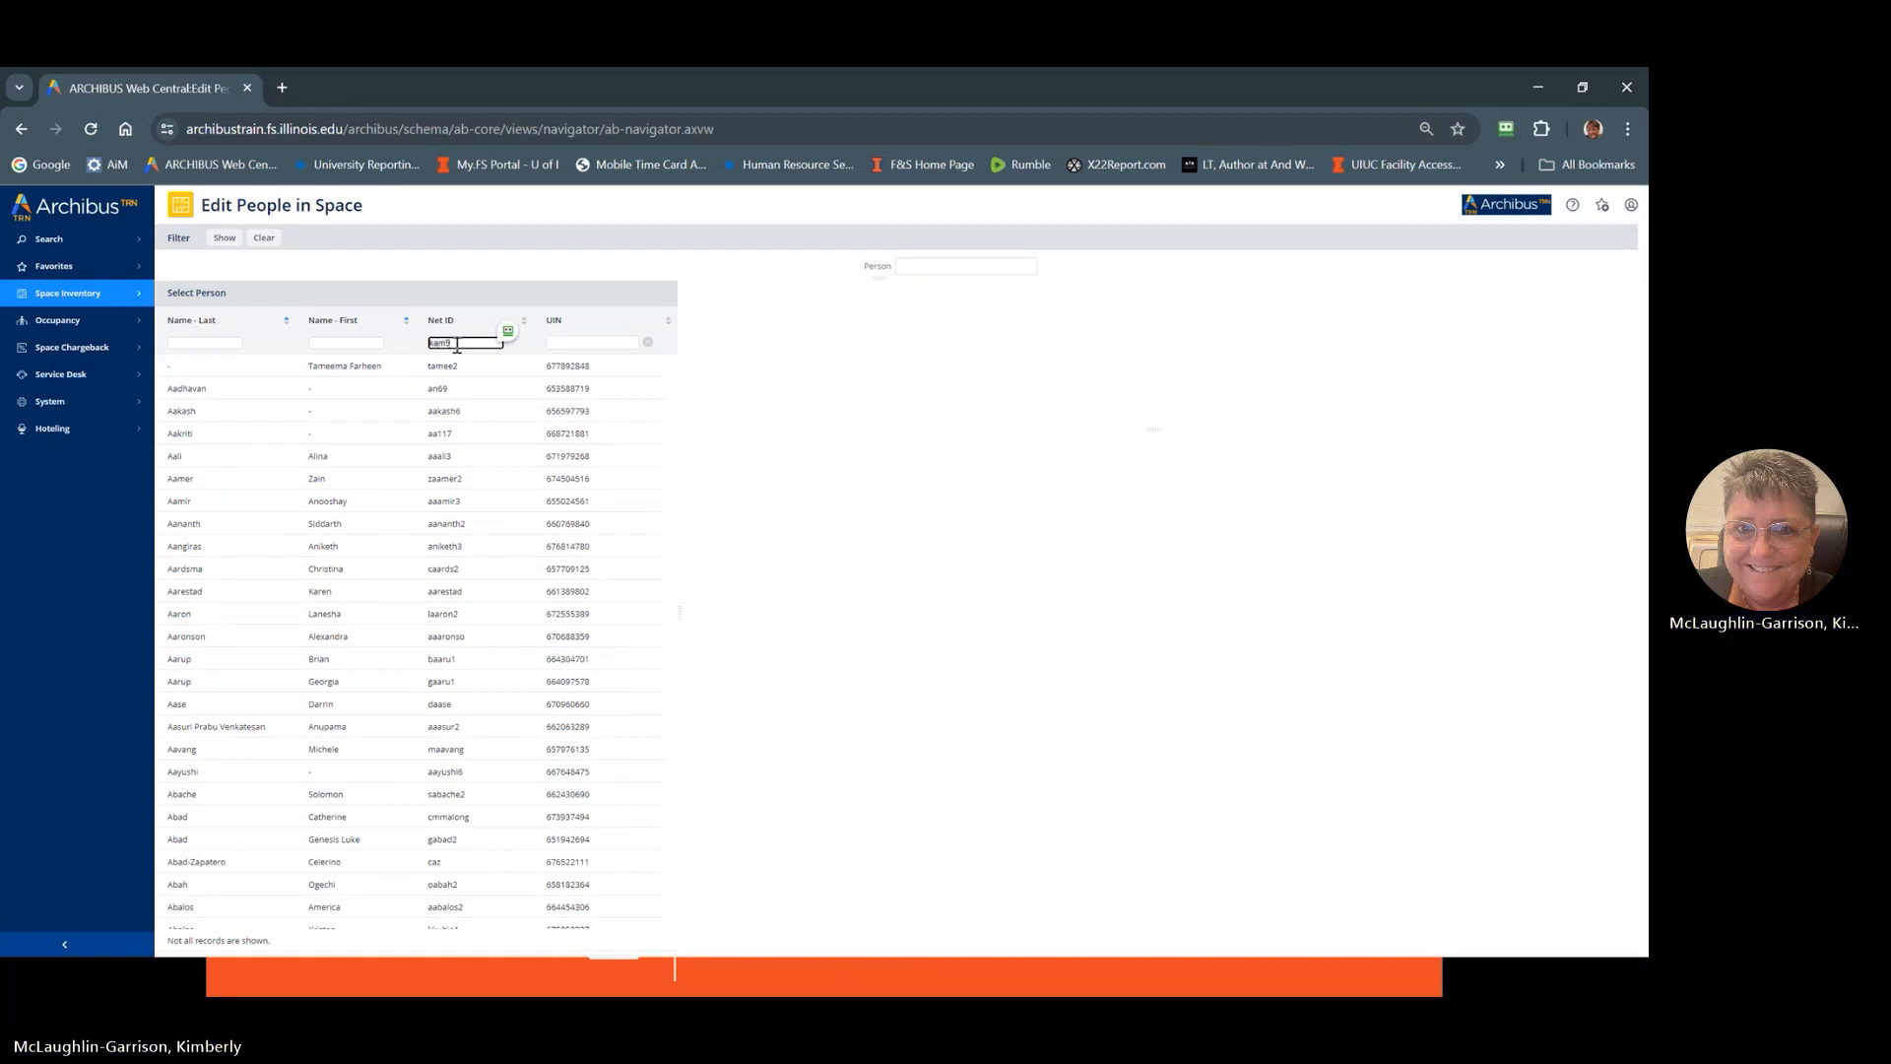
{"action": "key", "text": "Return"}
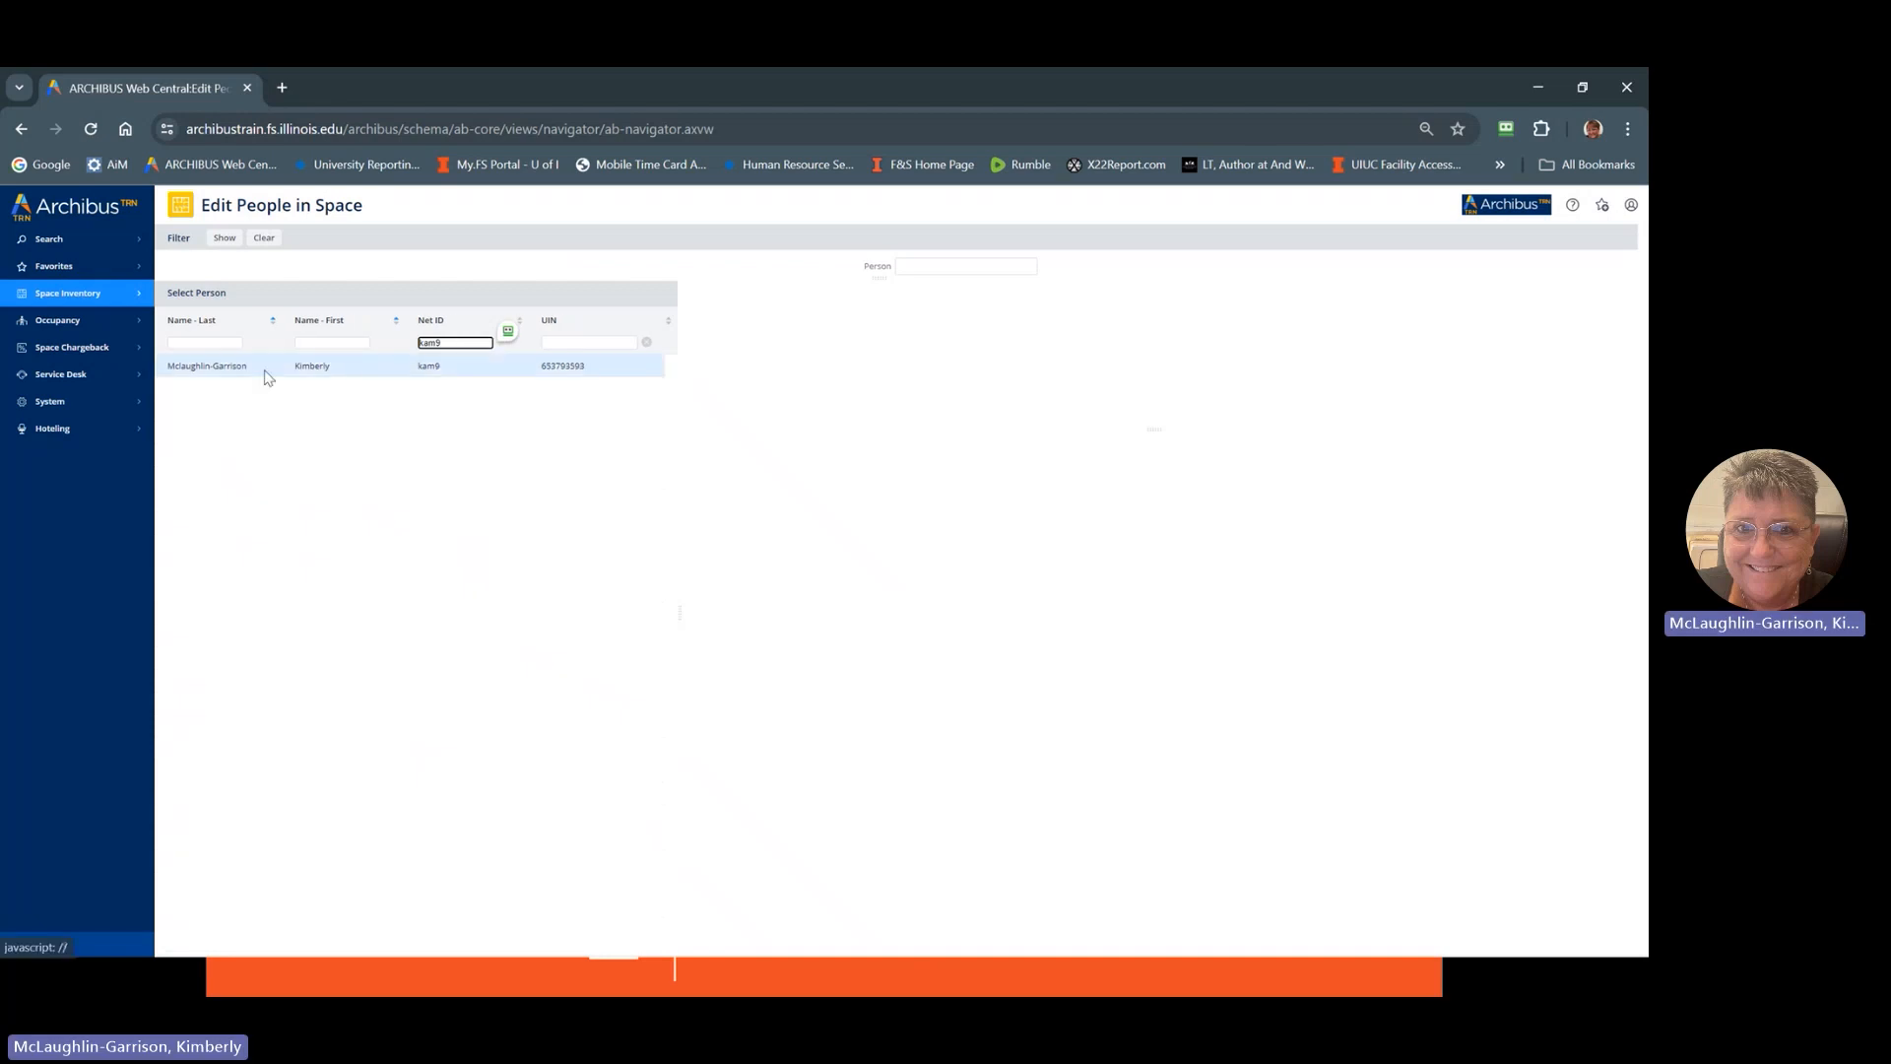
{"action": "left_click", "coordinate": [209, 368]}
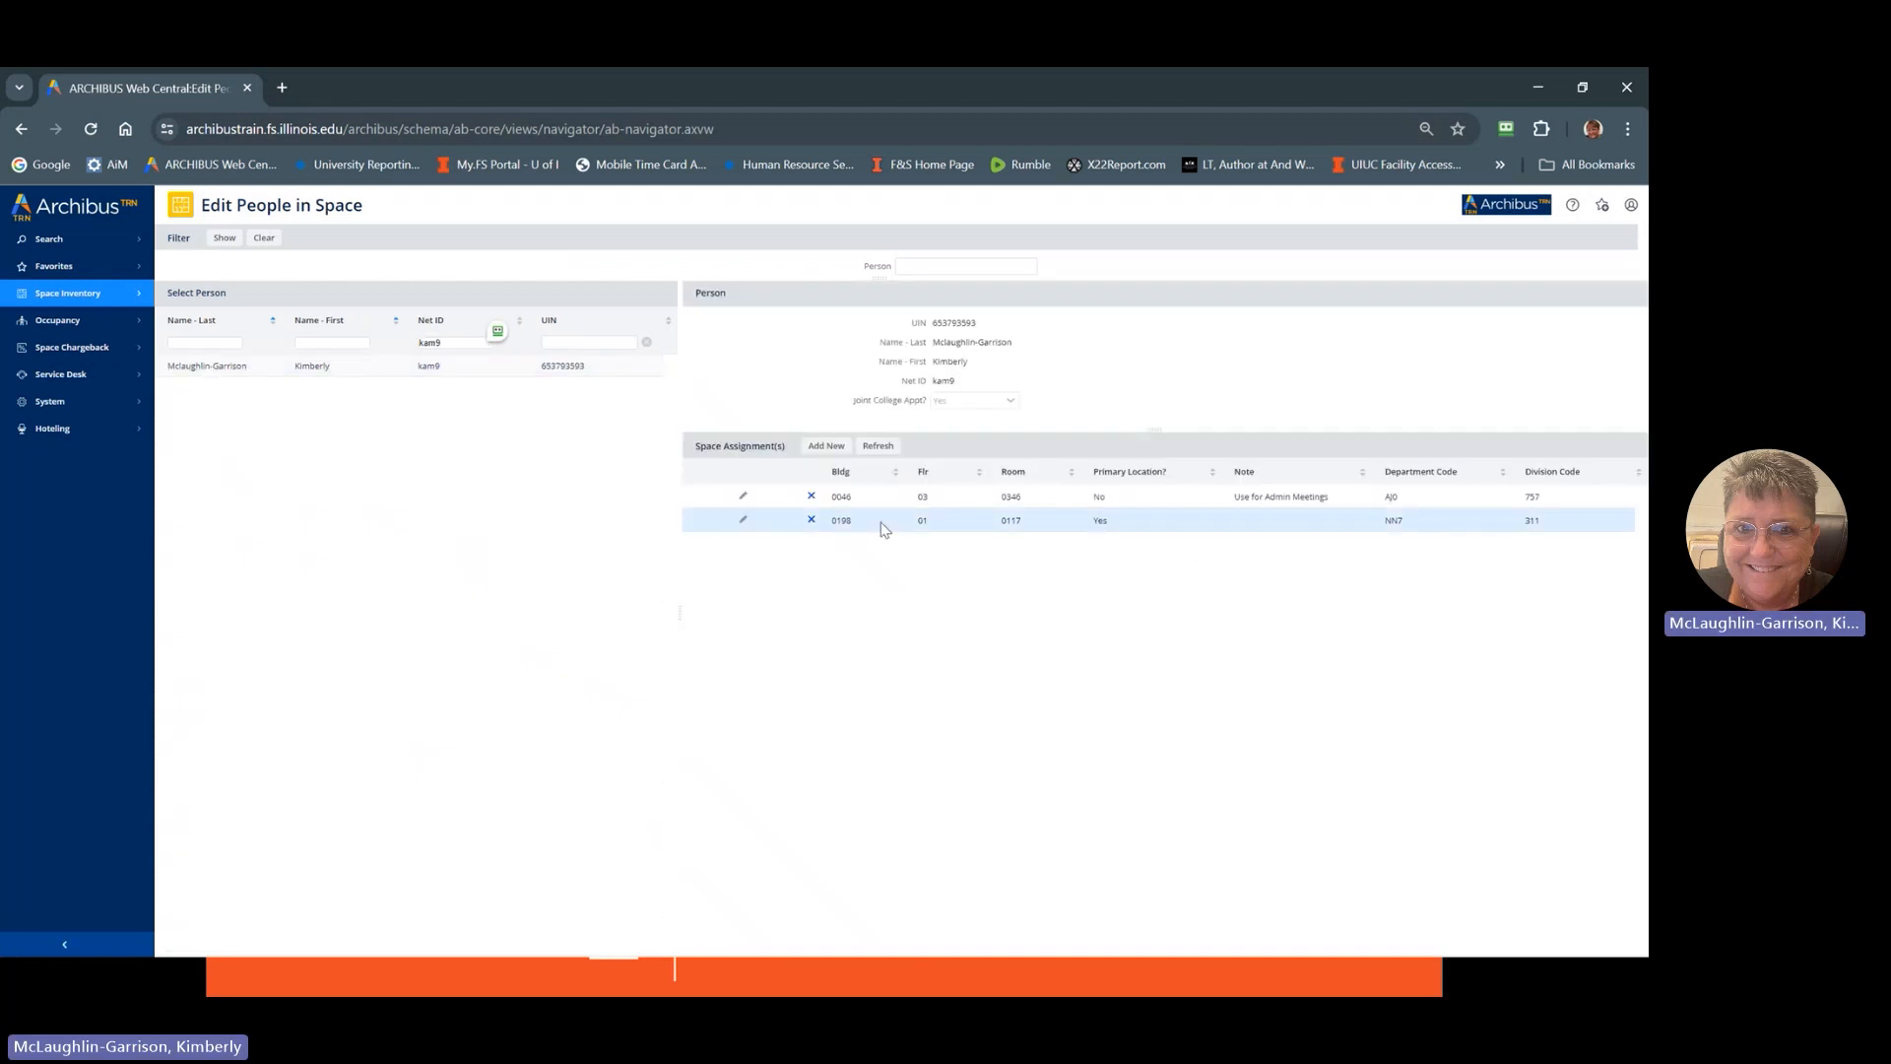
- Start a new space assignment for the person and look up Armory as its building, code 0006
{"action": "left_click", "coordinate": [826, 451]}
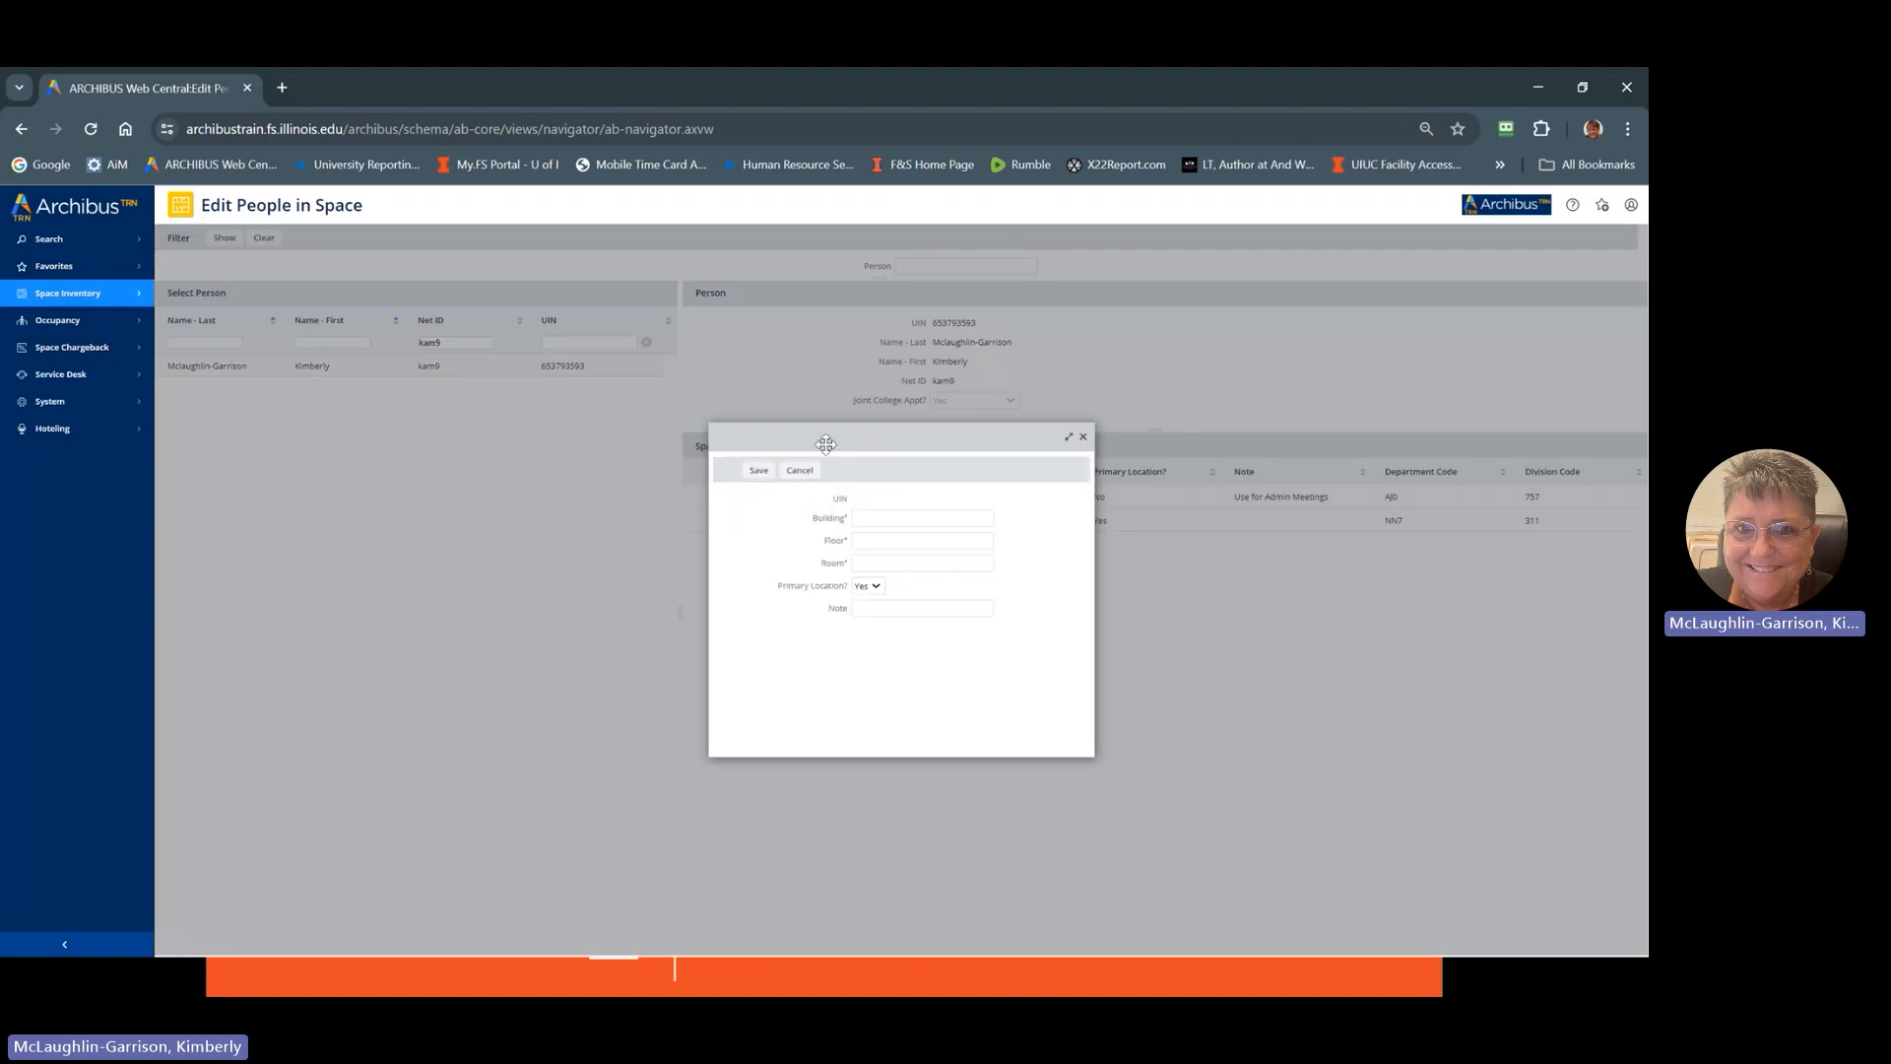
{"action": "left_click", "coordinate": [866, 516]}
{"action": "left_click", "coordinate": [985, 521]}
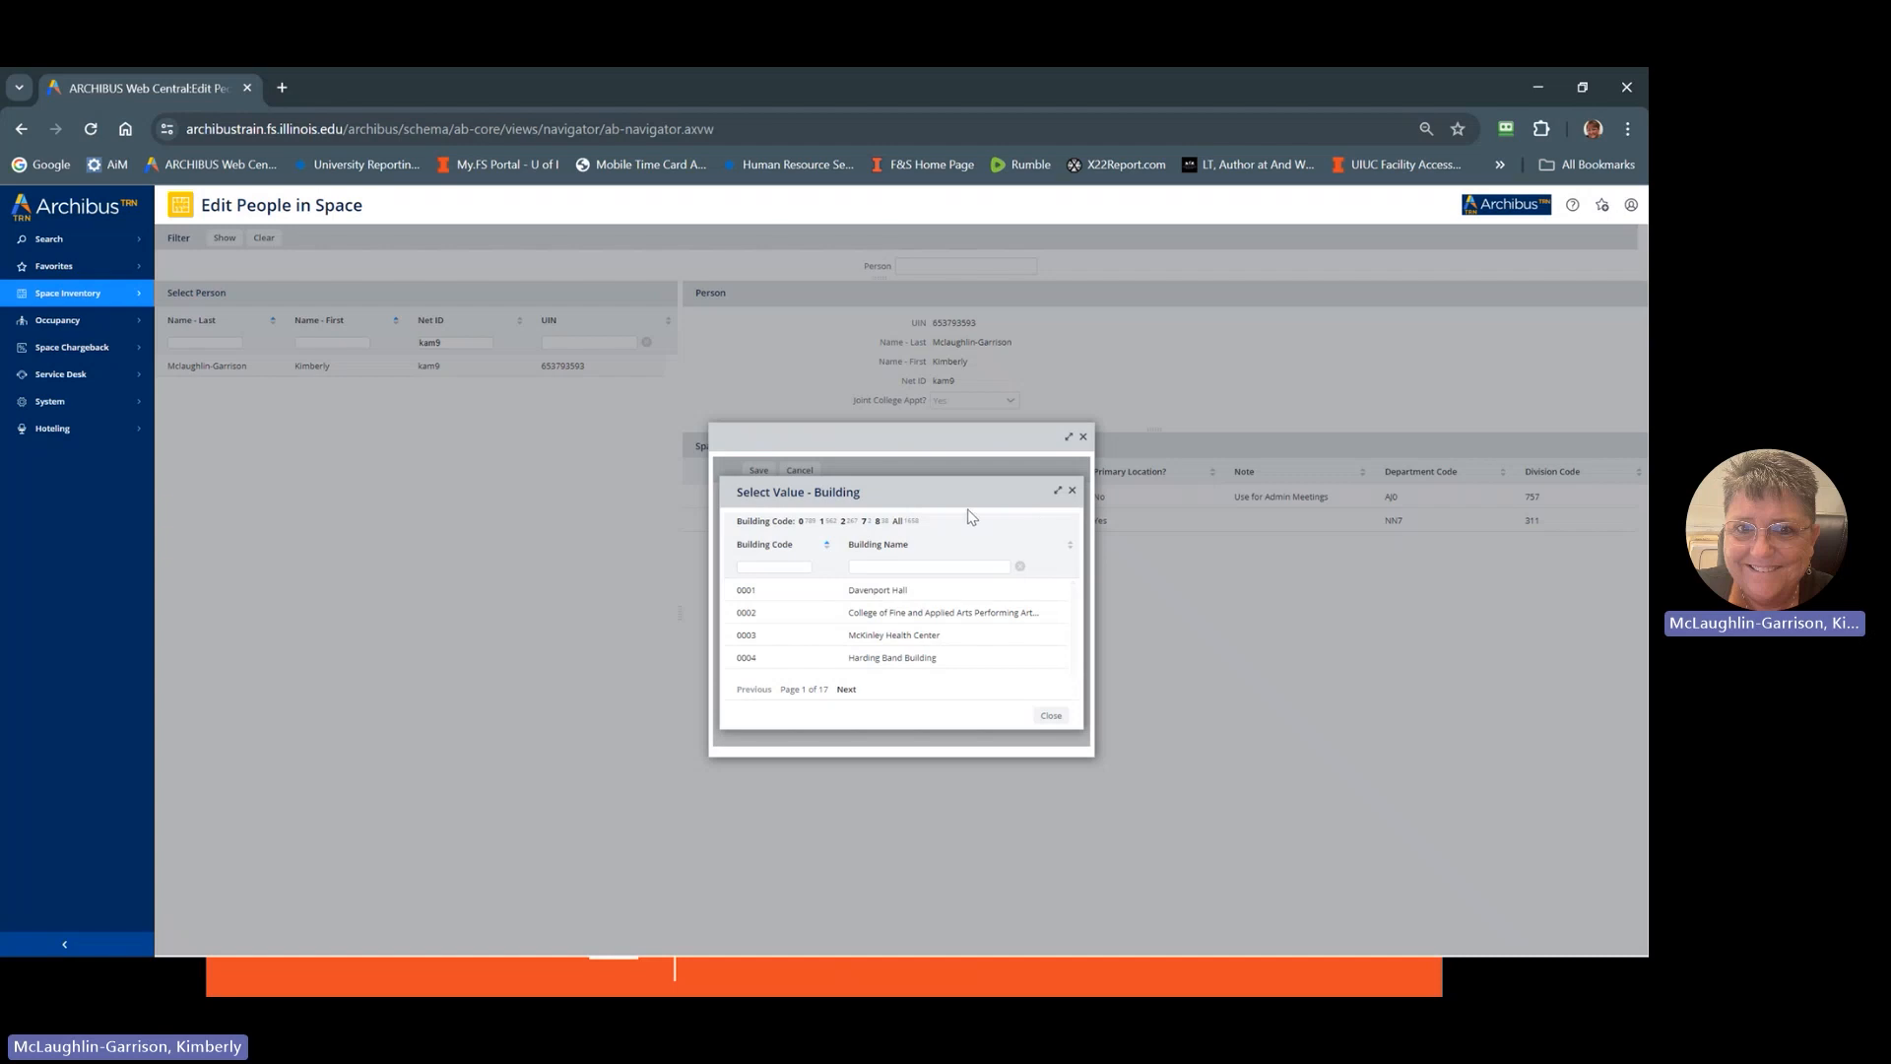
{"action": "left_click", "coordinate": [751, 567]}
{"action": "left_click", "coordinate": [888, 566]}
{"action": "type", "text": "Ad"}
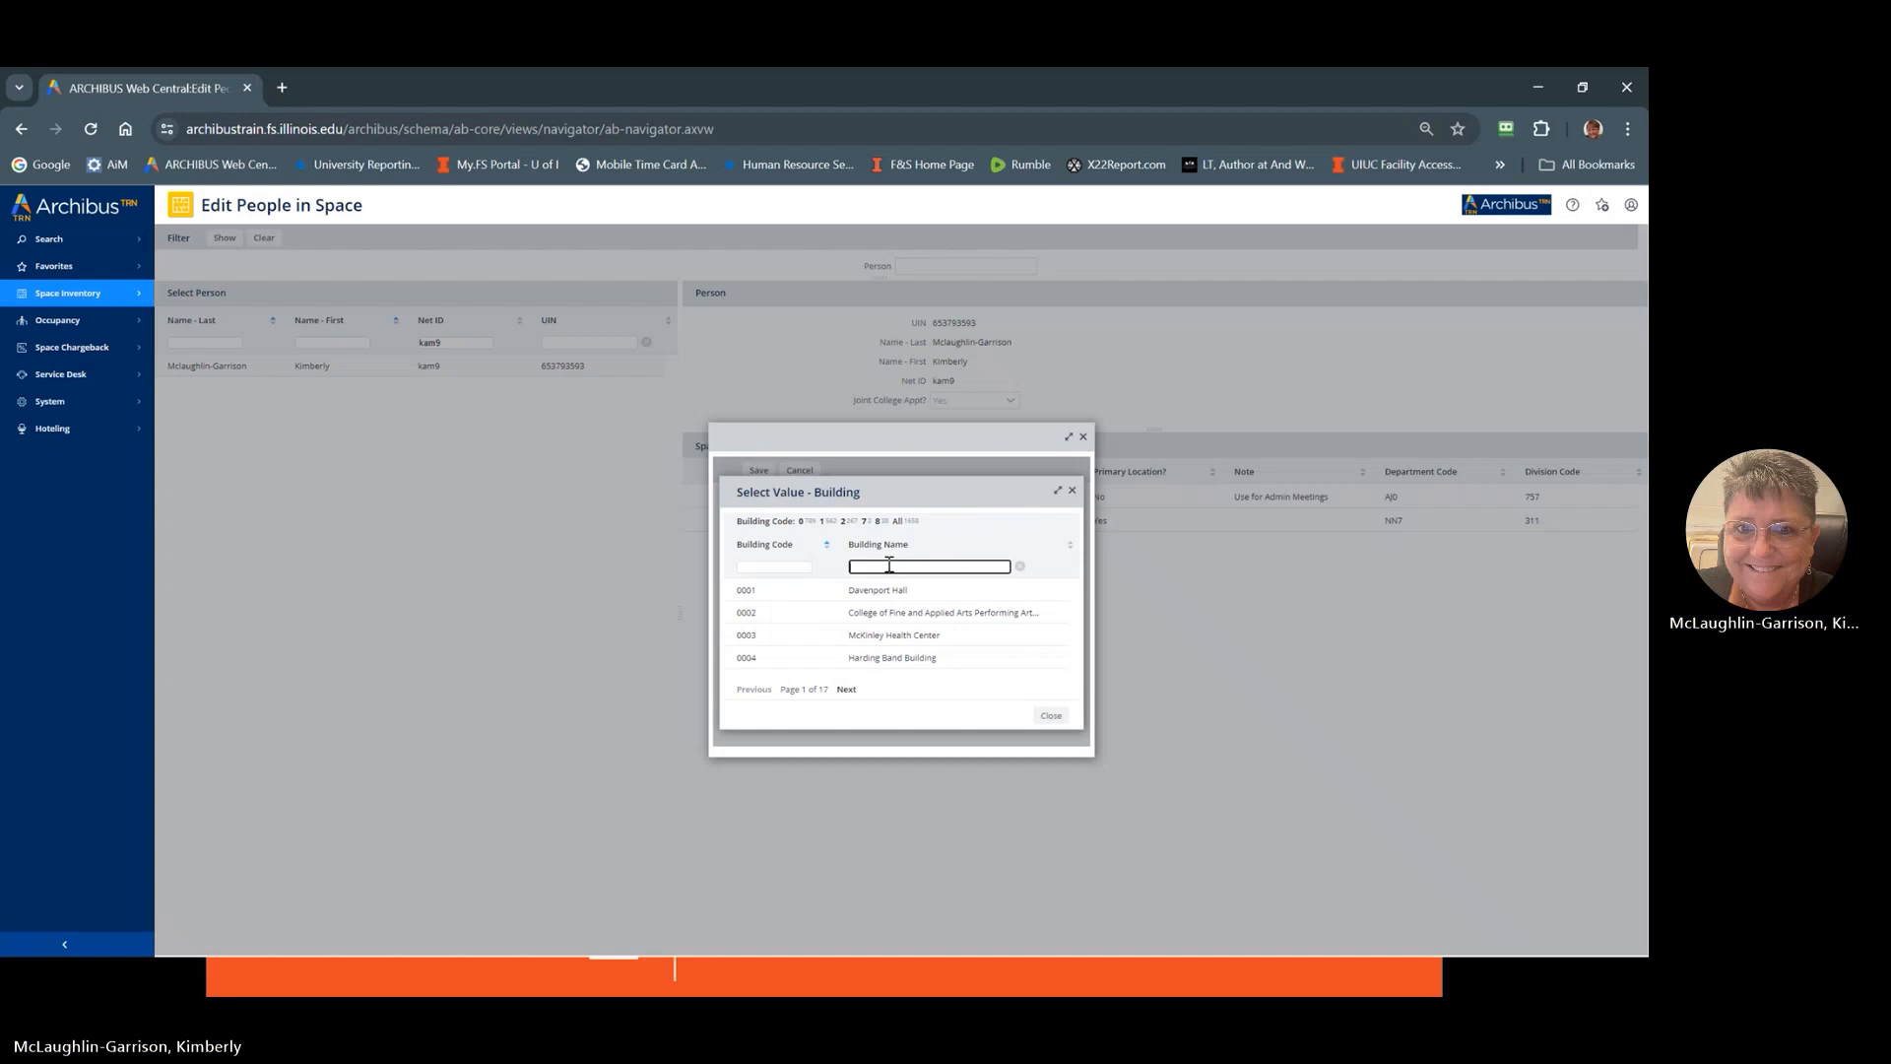
{"action": "type", "text": "mo"}
{"action": "key", "text": "BackSpace"}
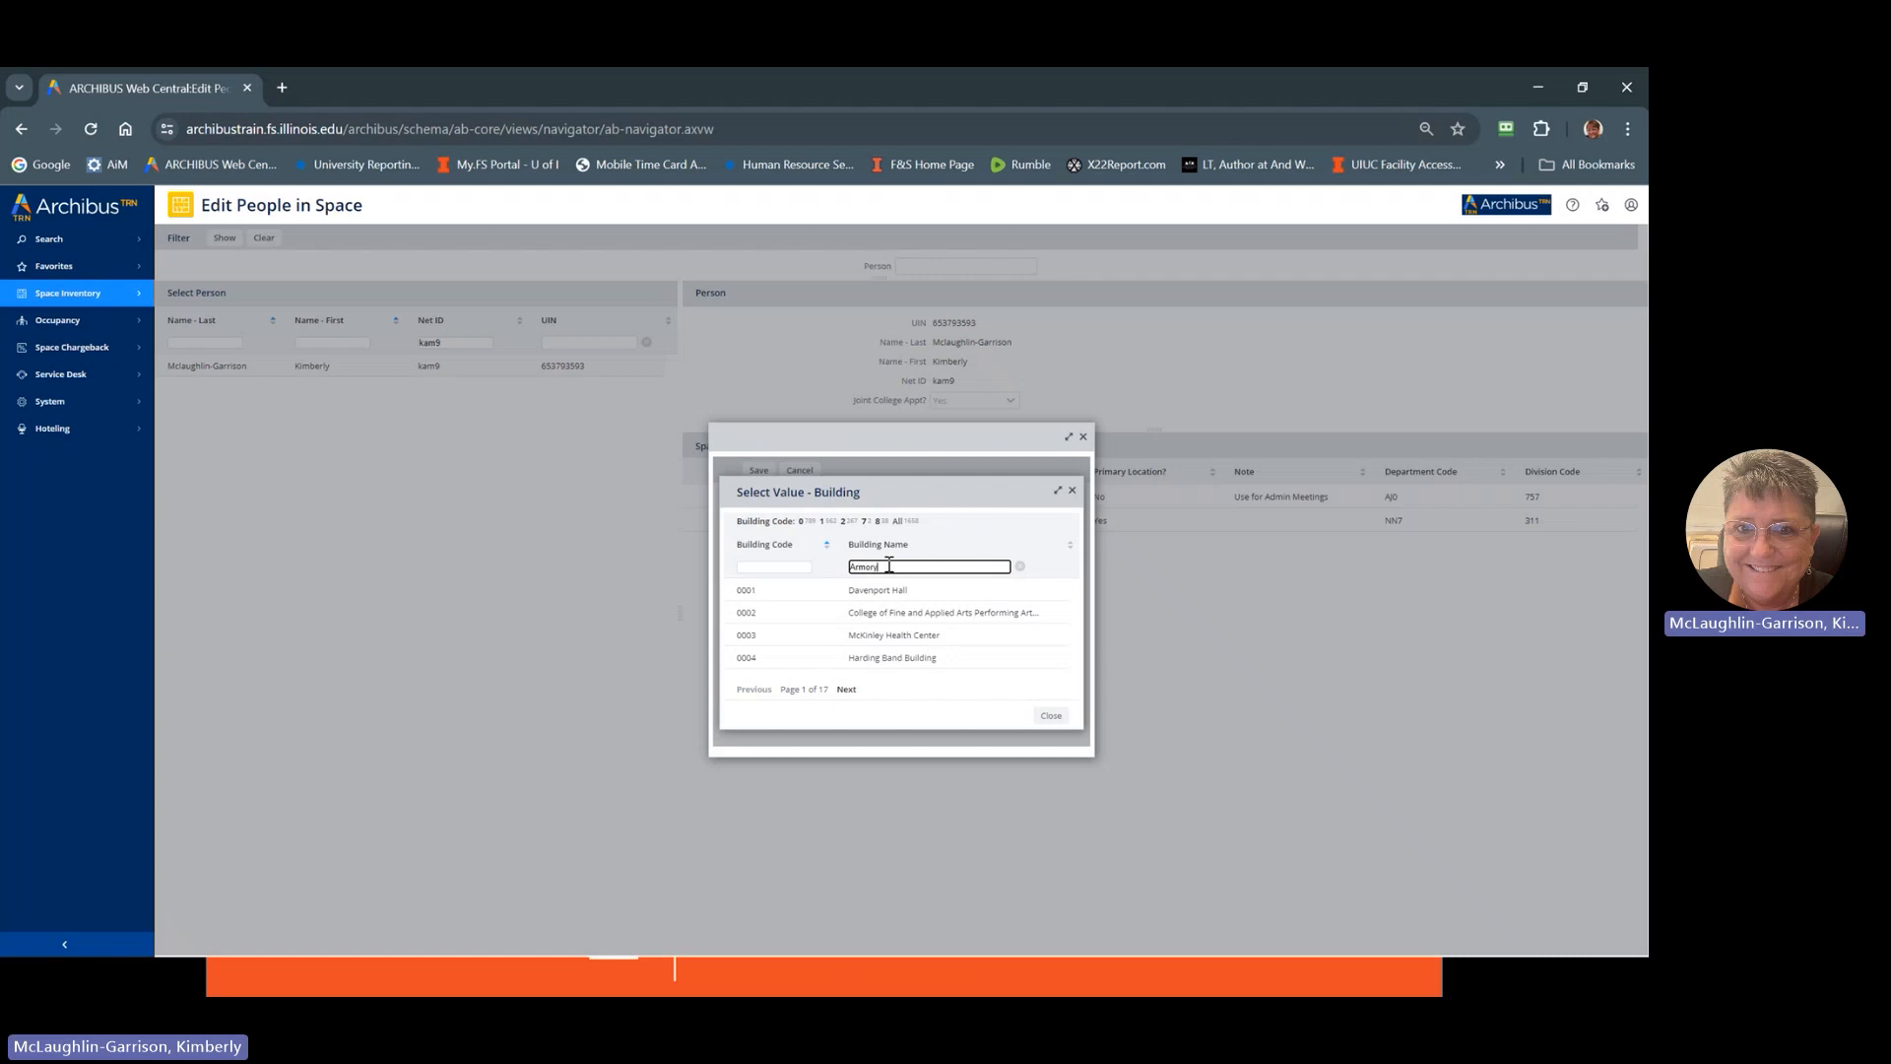
{"action": "type", "text": "ory"}
{"action": "key", "text": "Return"}
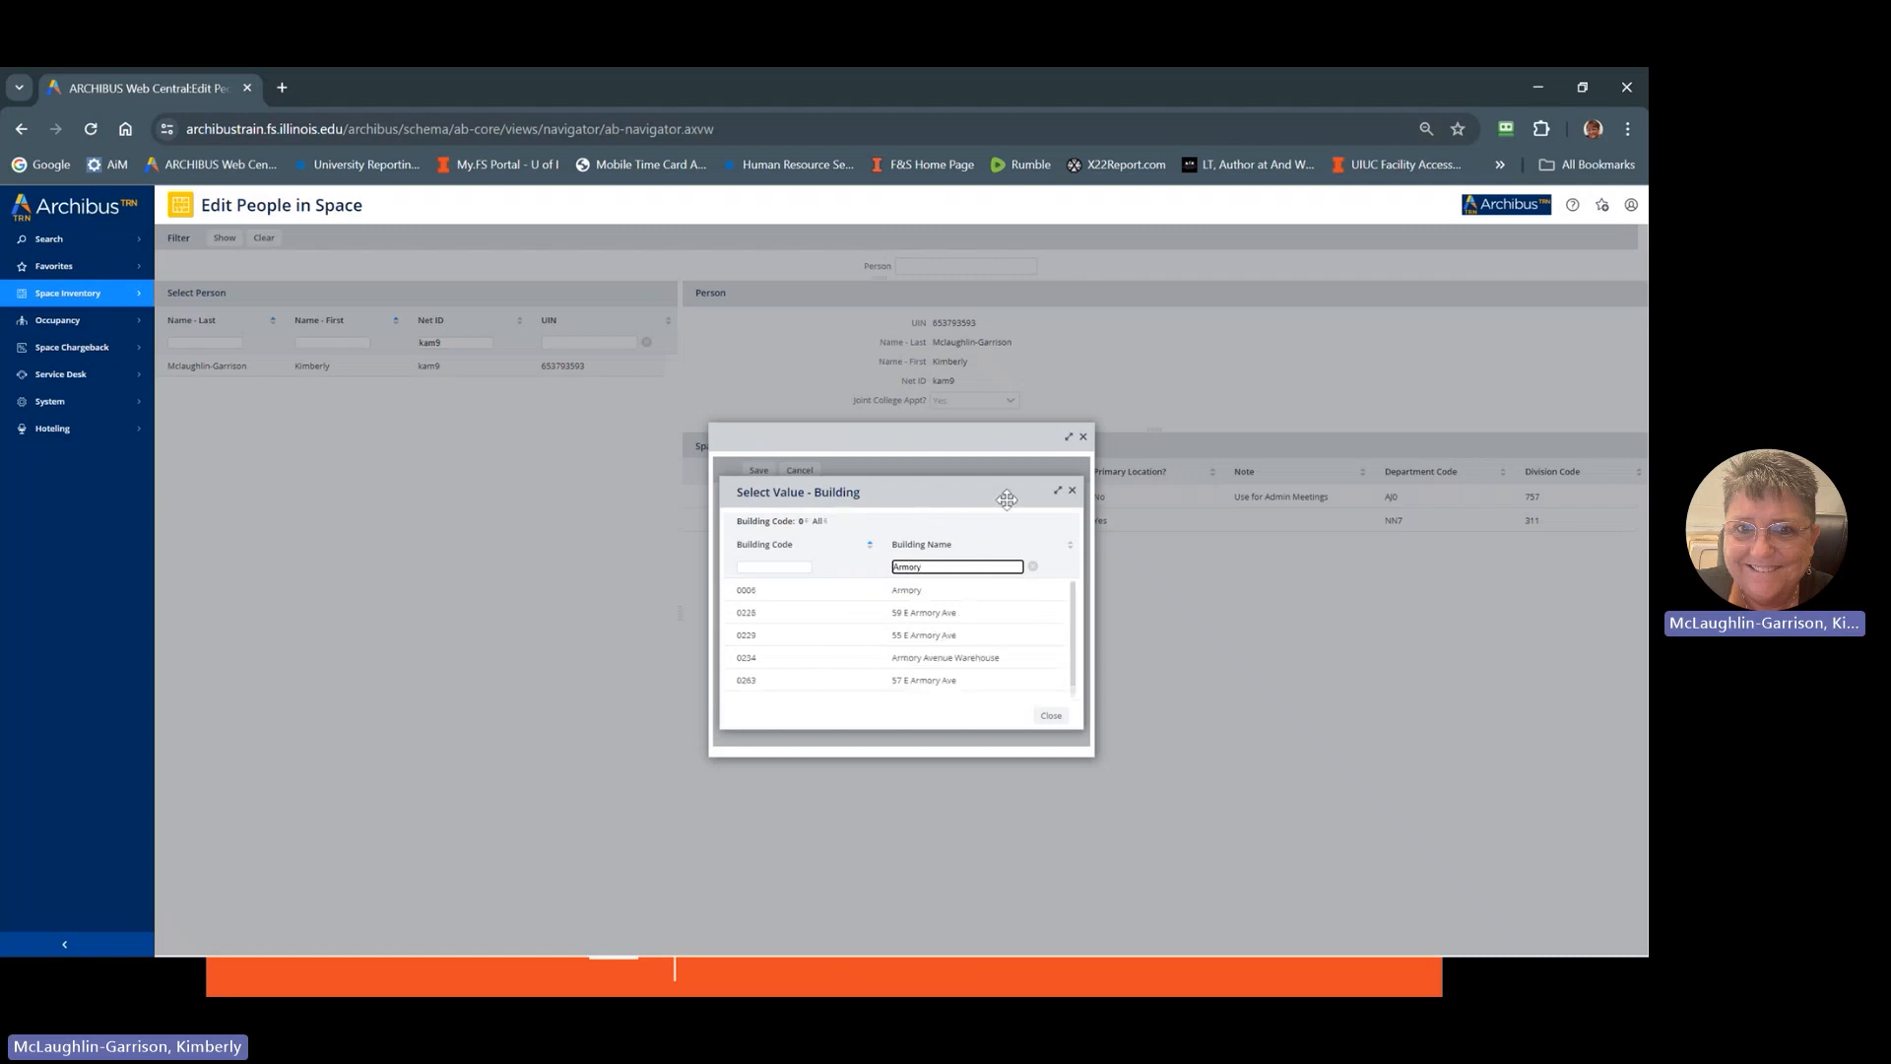
{"action": "left_click", "coordinate": [904, 593]}
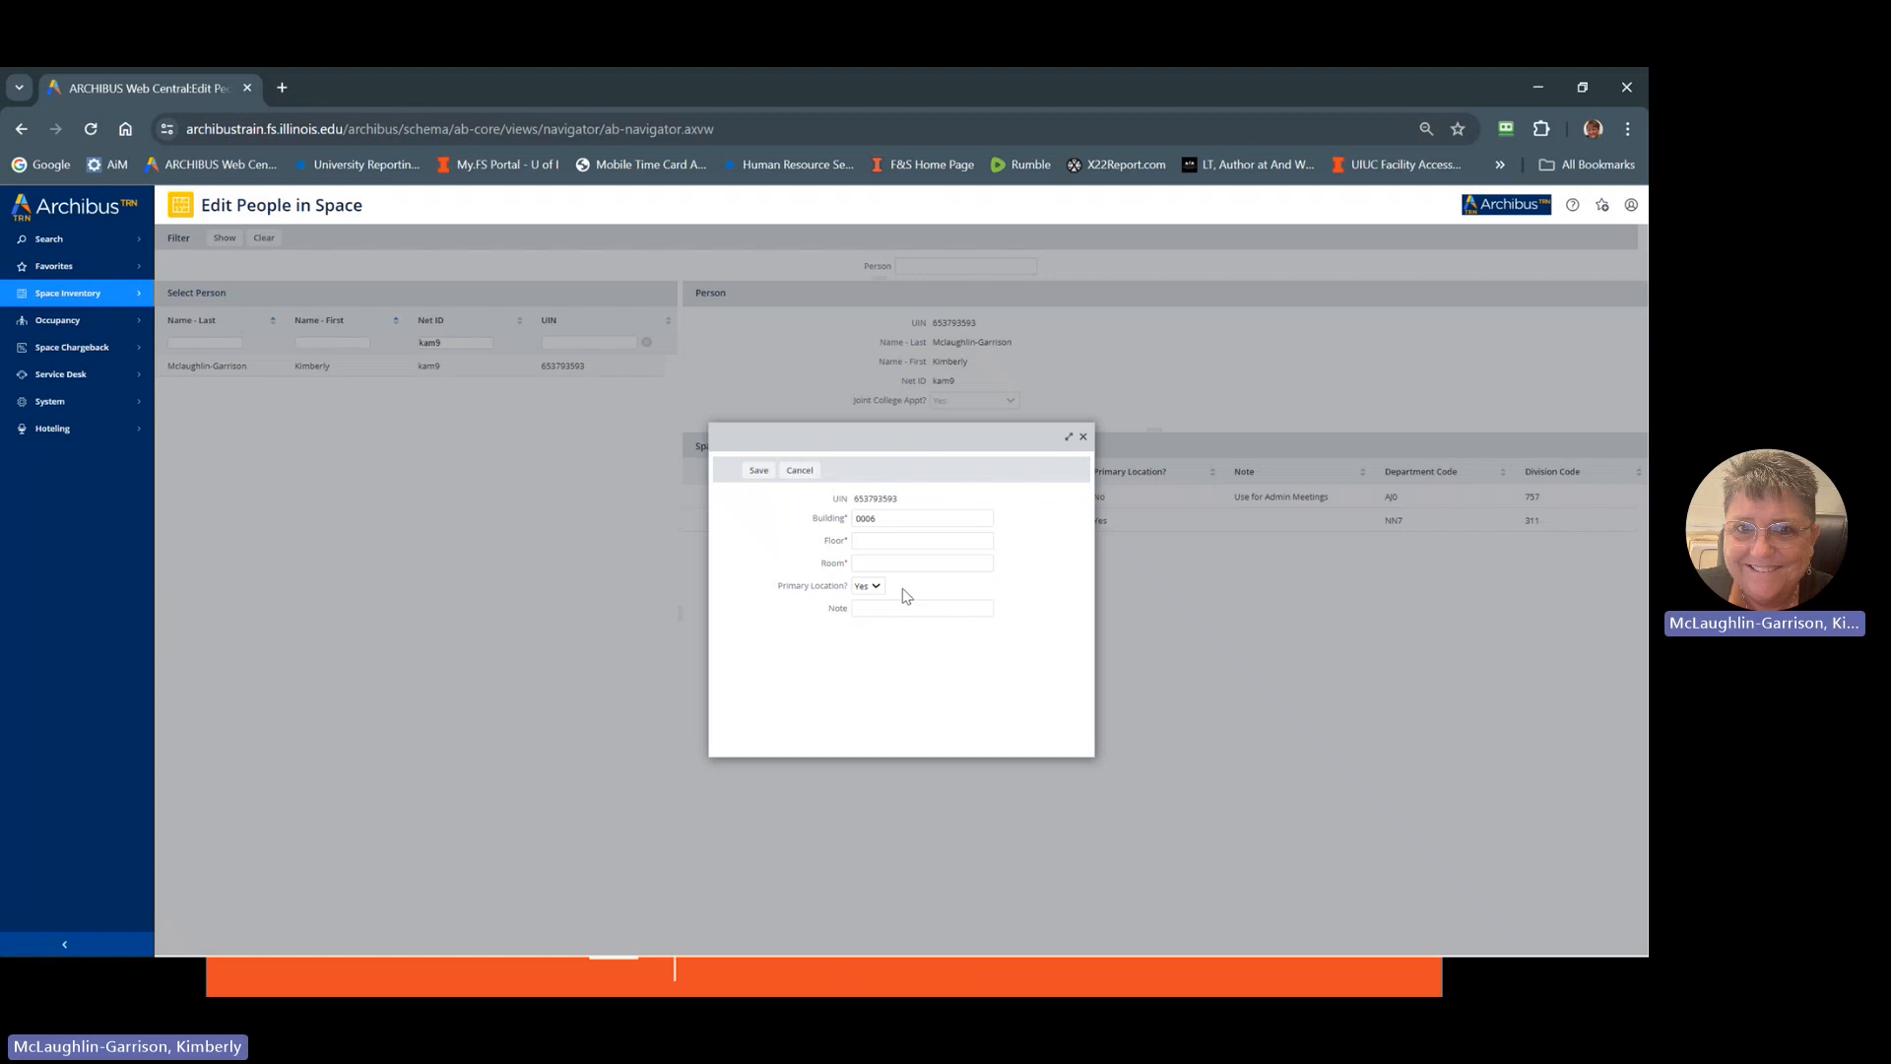
- Choose floor 02 and room 0243 for the new space assignment
{"action": "left_click", "coordinate": [875, 540]}
{"action": "left_click", "coordinate": [983, 542]}
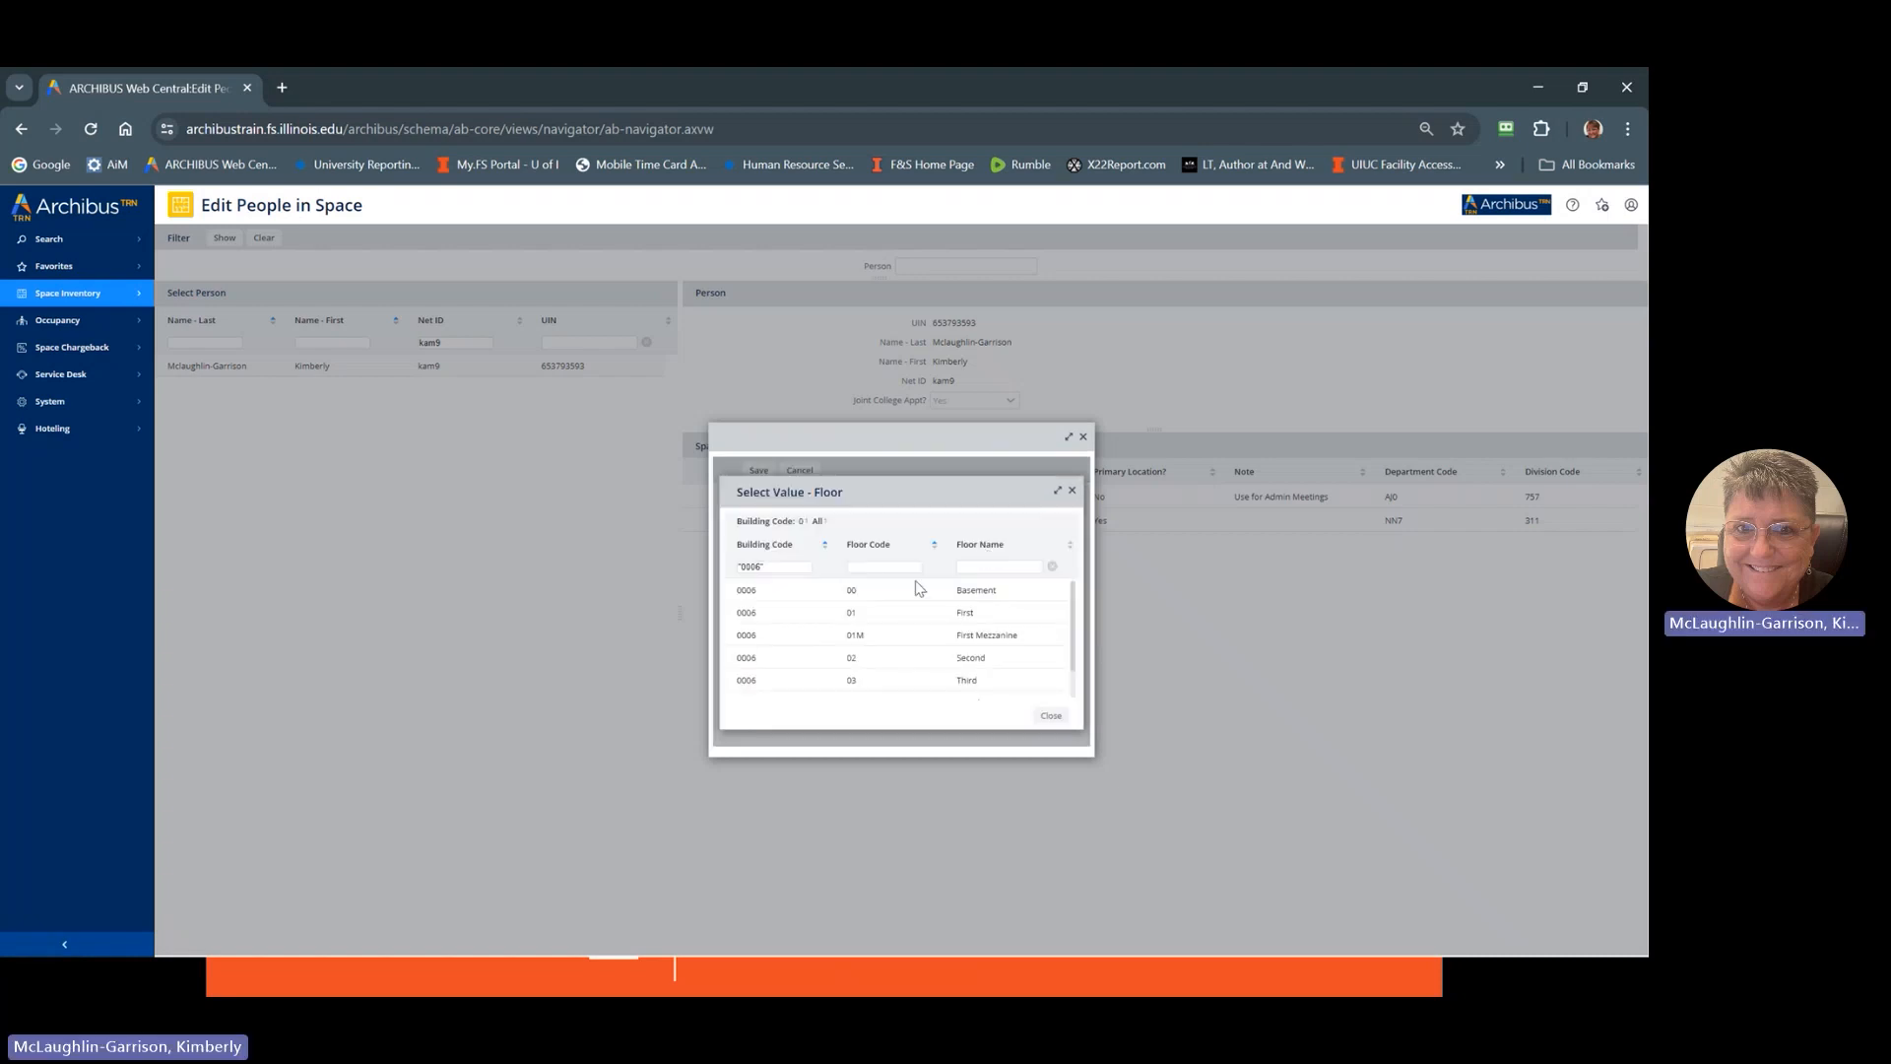
{"action": "left_click", "coordinate": [851, 658]}
{"action": "left_click", "coordinate": [886, 563]}
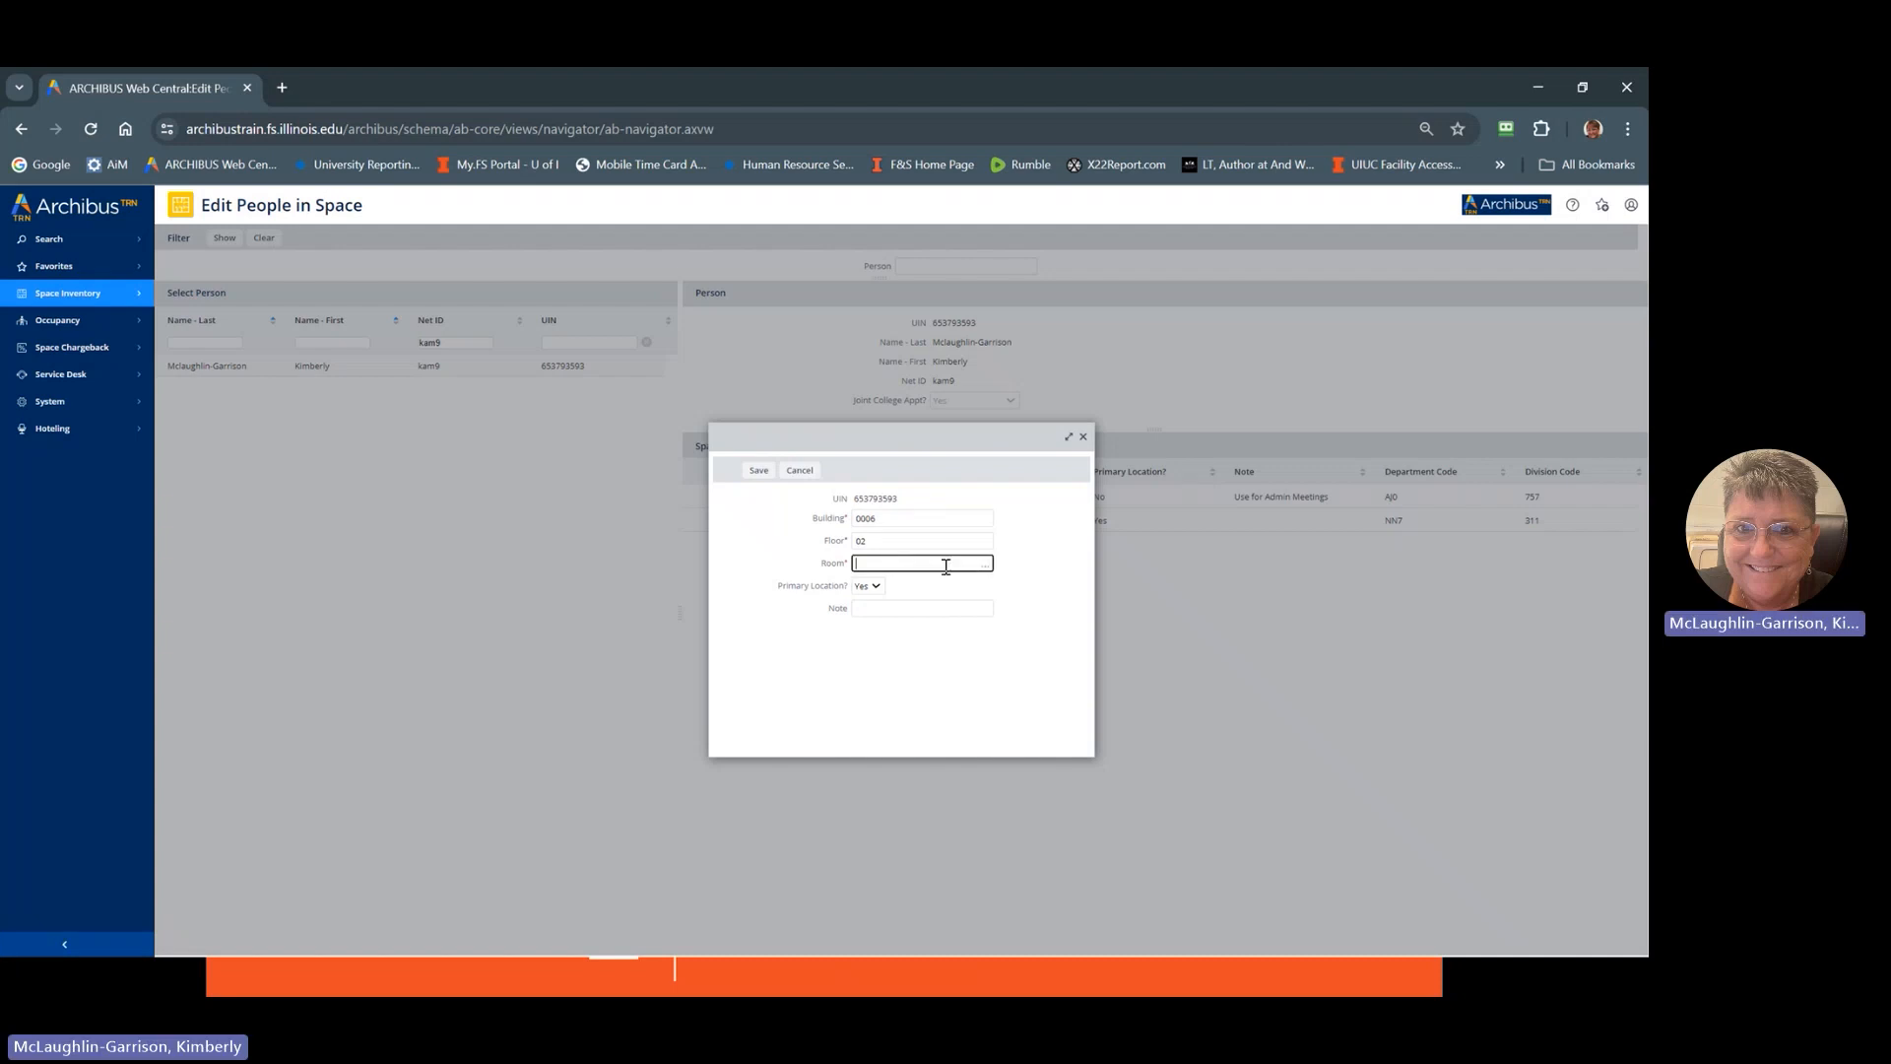
{"action": "left_click", "coordinate": [986, 565]}
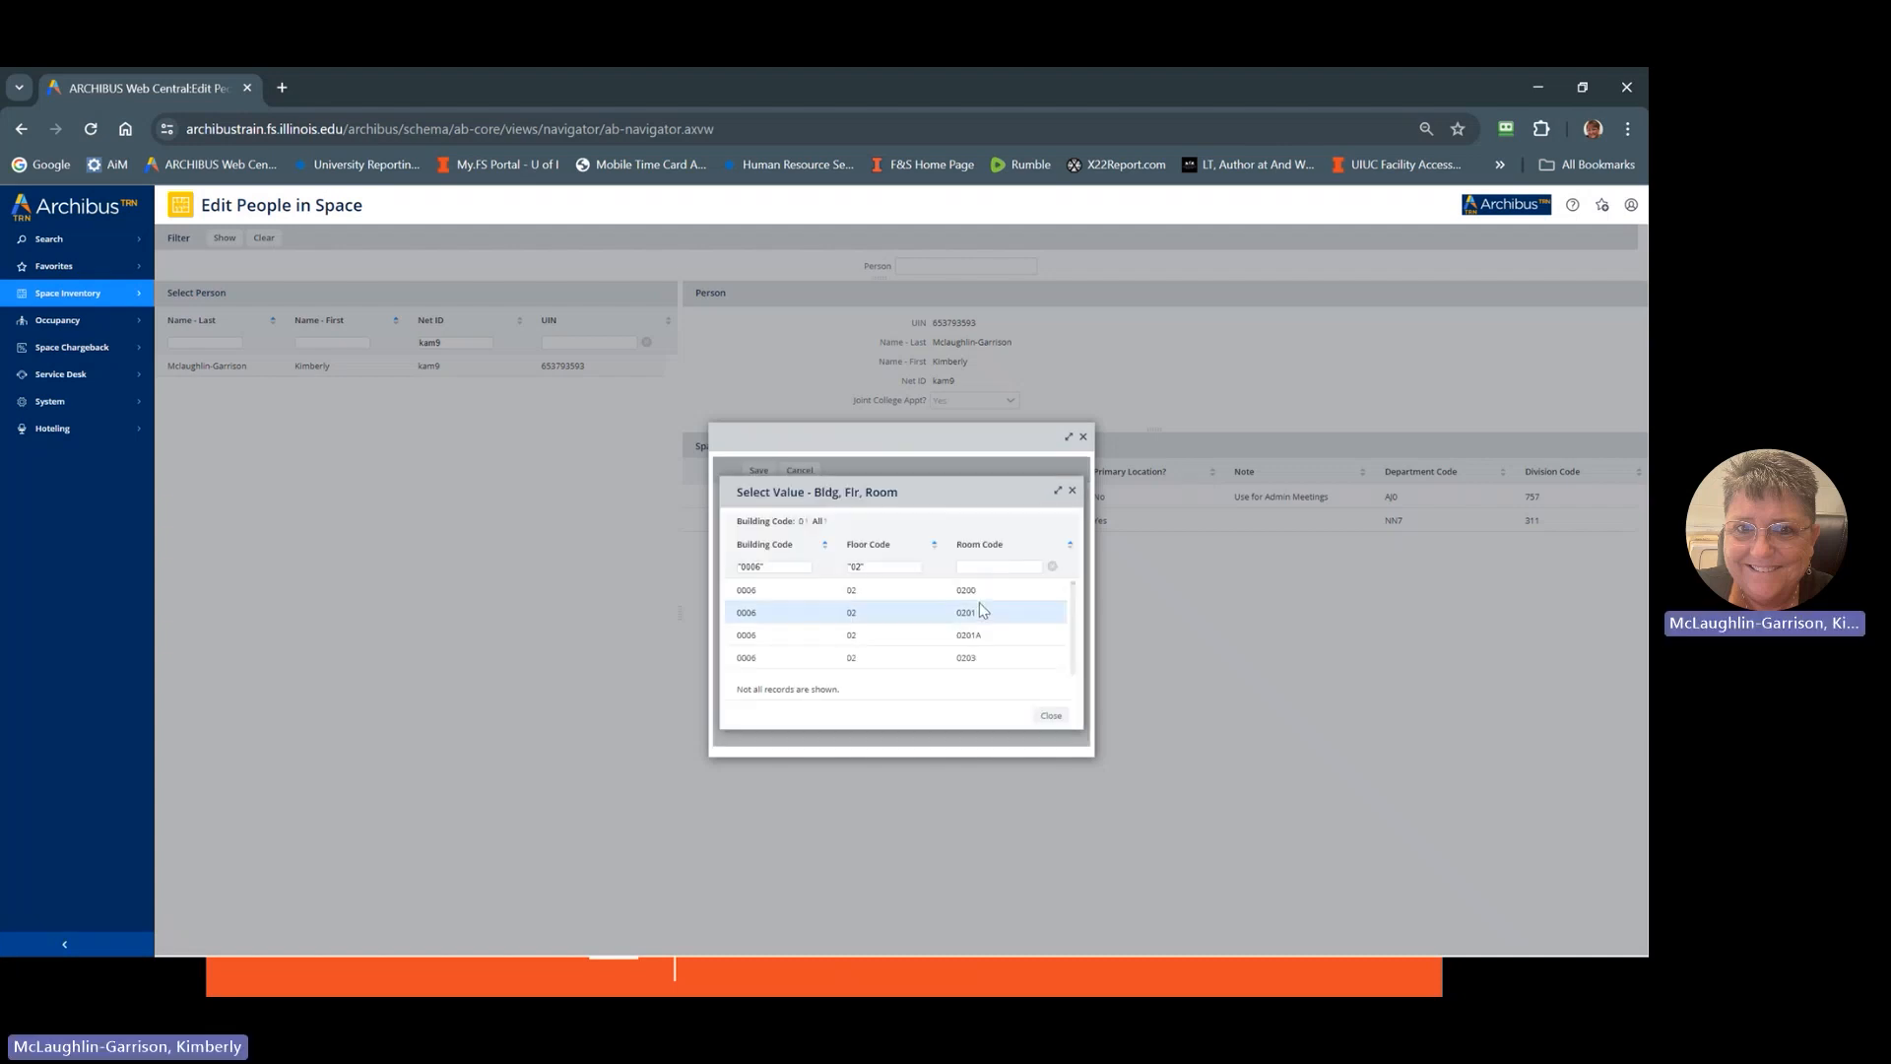
{"action": "scroll", "coordinate": [965, 650], "scroll_direction": "down", "scroll_amount": 5}
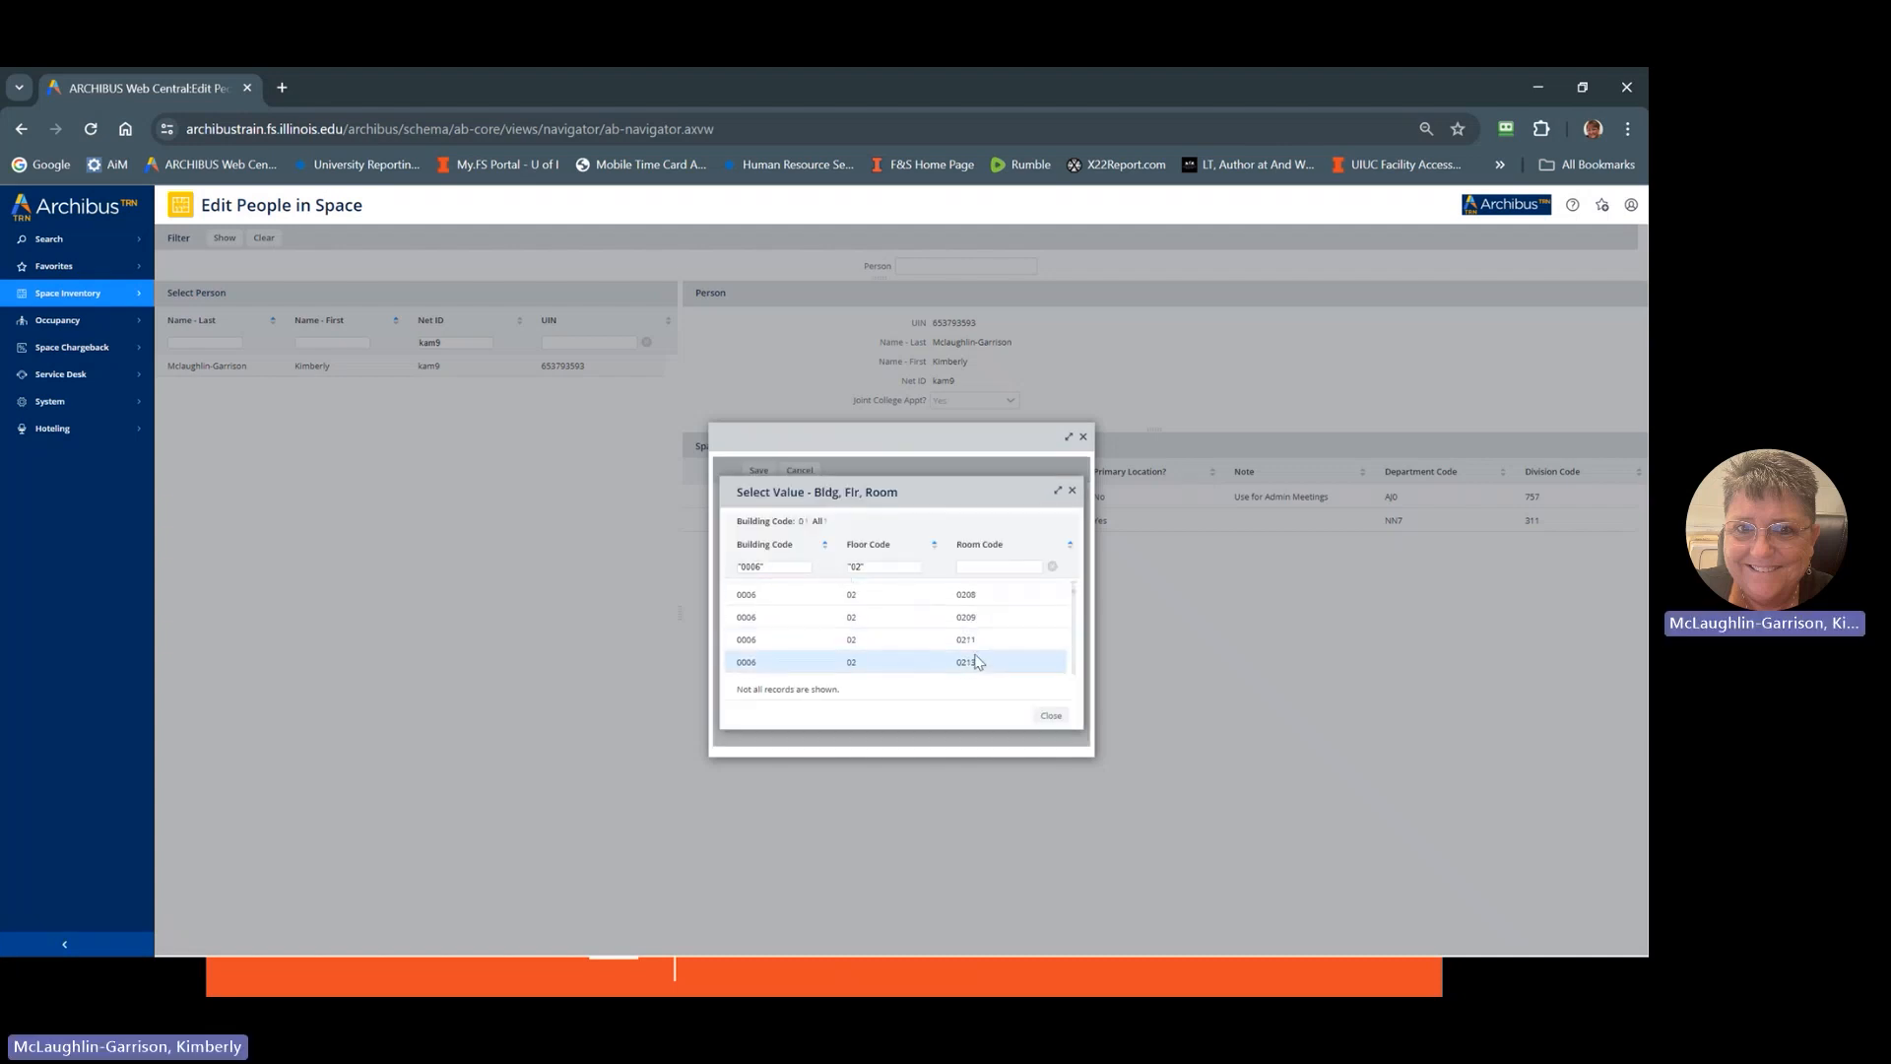
{"action": "scroll", "coordinate": [967, 658], "scroll_direction": "down", "scroll_amount": 5}
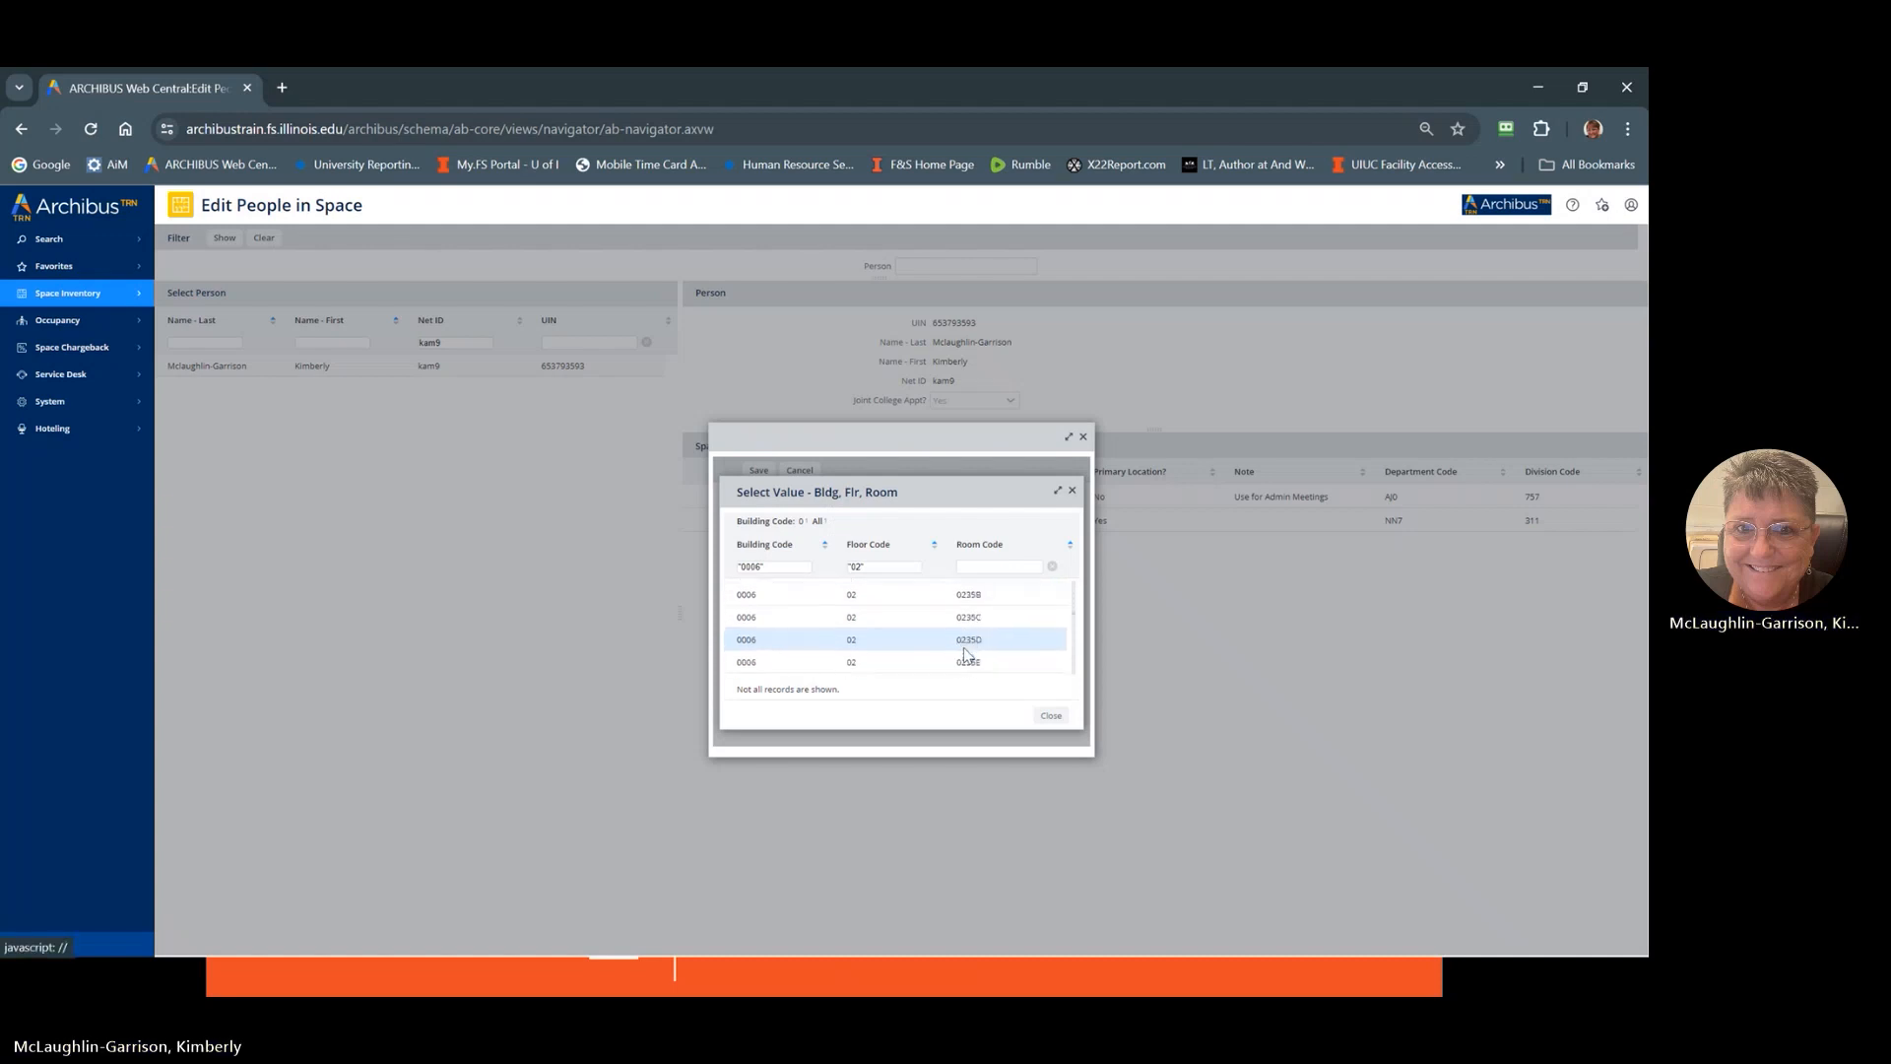
{"action": "scroll", "coordinate": [980, 657], "scroll_direction": "down", "scroll_amount": 5}
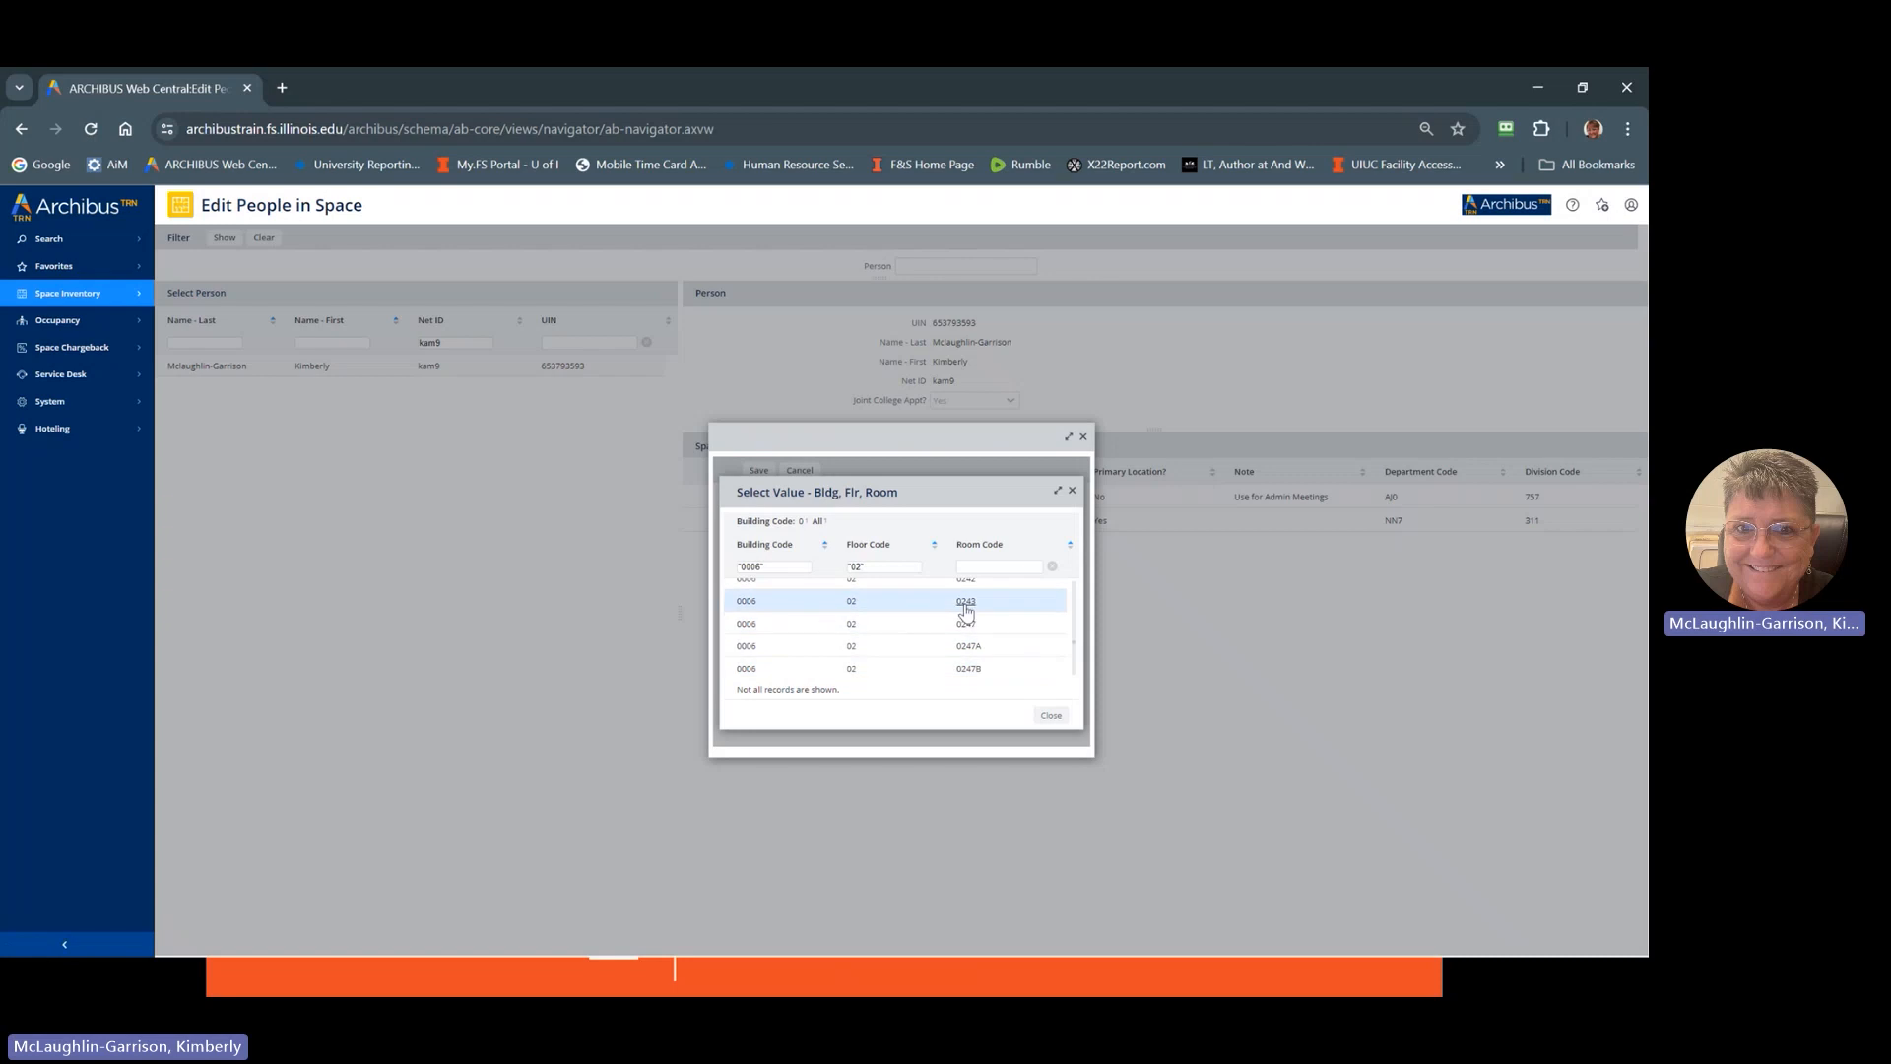
{"action": "left_click", "coordinate": [962, 602]}
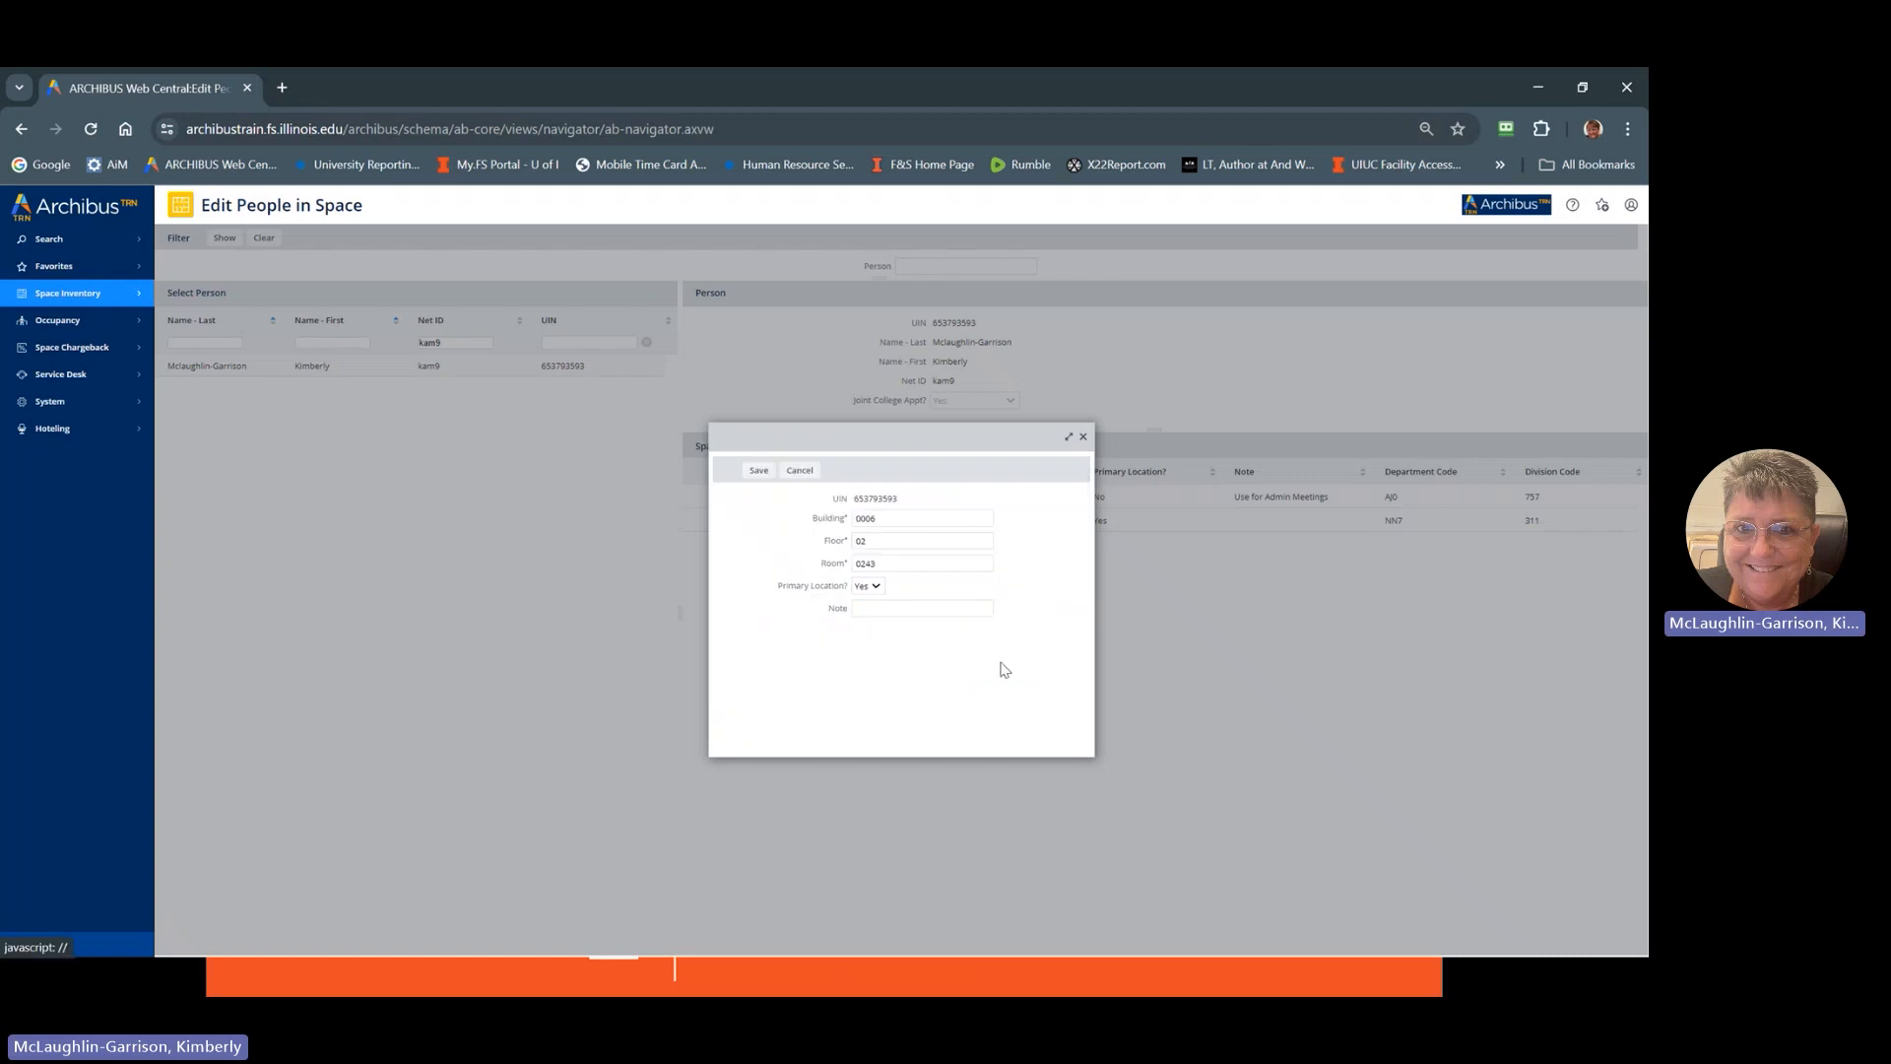
- Set Primary Location to No, enter the note "Extra Office", and save the assignment
{"action": "left_click", "coordinate": [880, 591]}
{"action": "left_click", "coordinate": [870, 611]}
{"action": "left_click", "coordinate": [880, 609]}
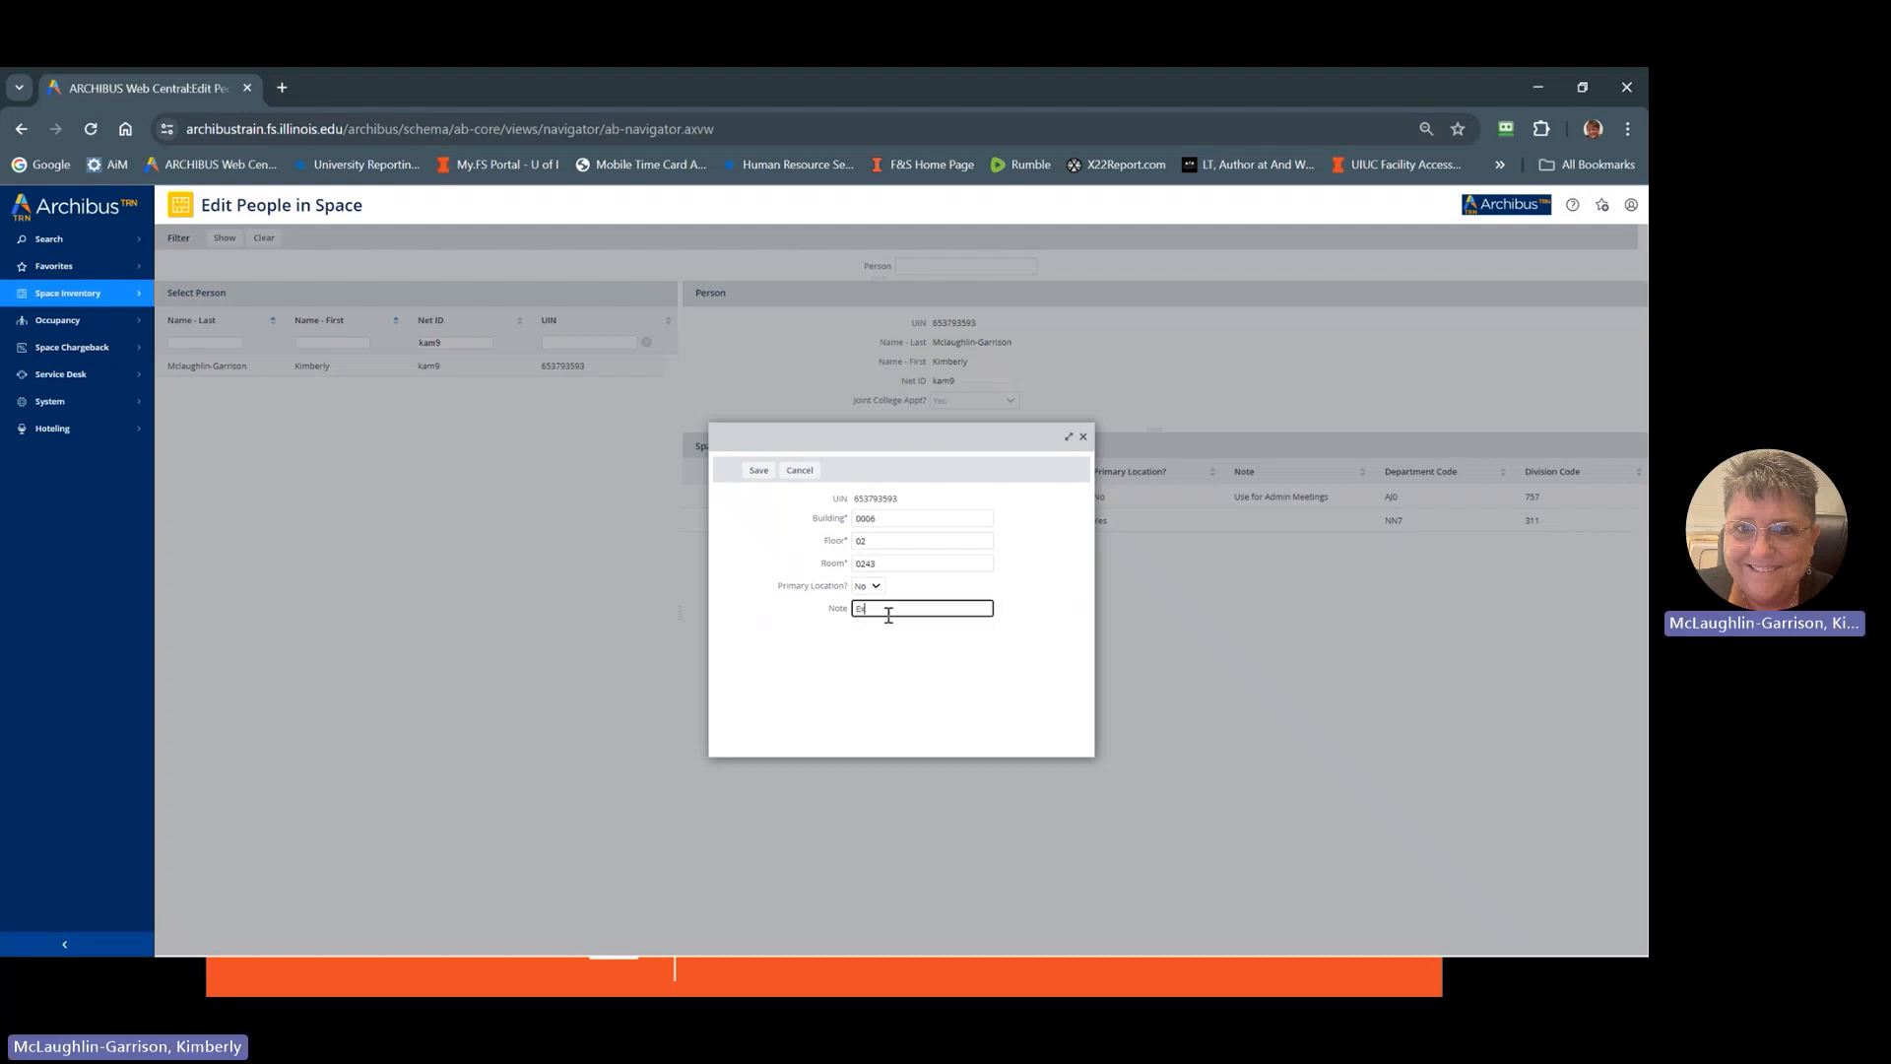
{"action": "type", "text": "Extra Office"}
{"action": "left_click", "coordinate": [758, 470]}
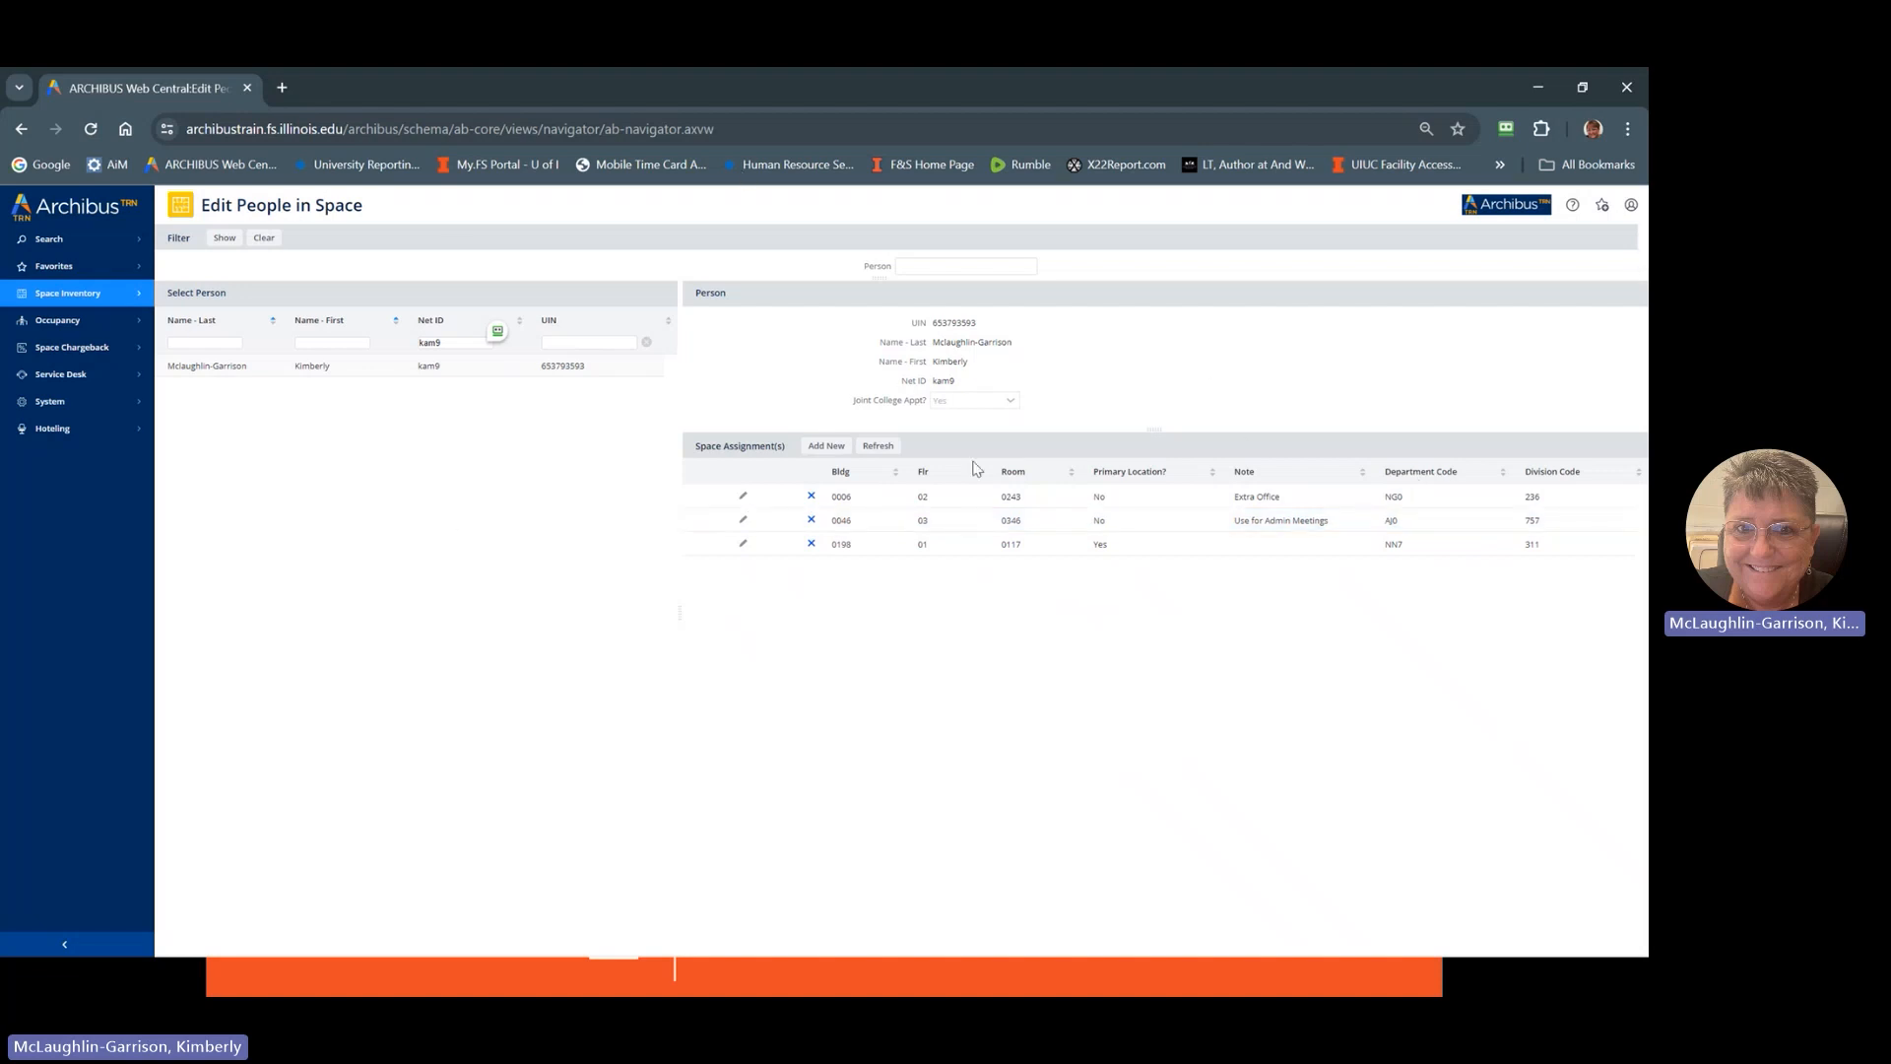
- Open Assign People from Drawing and display building 0027, floor 02, for division NG0 236
{"action": "left_click", "coordinate": [61, 298]}
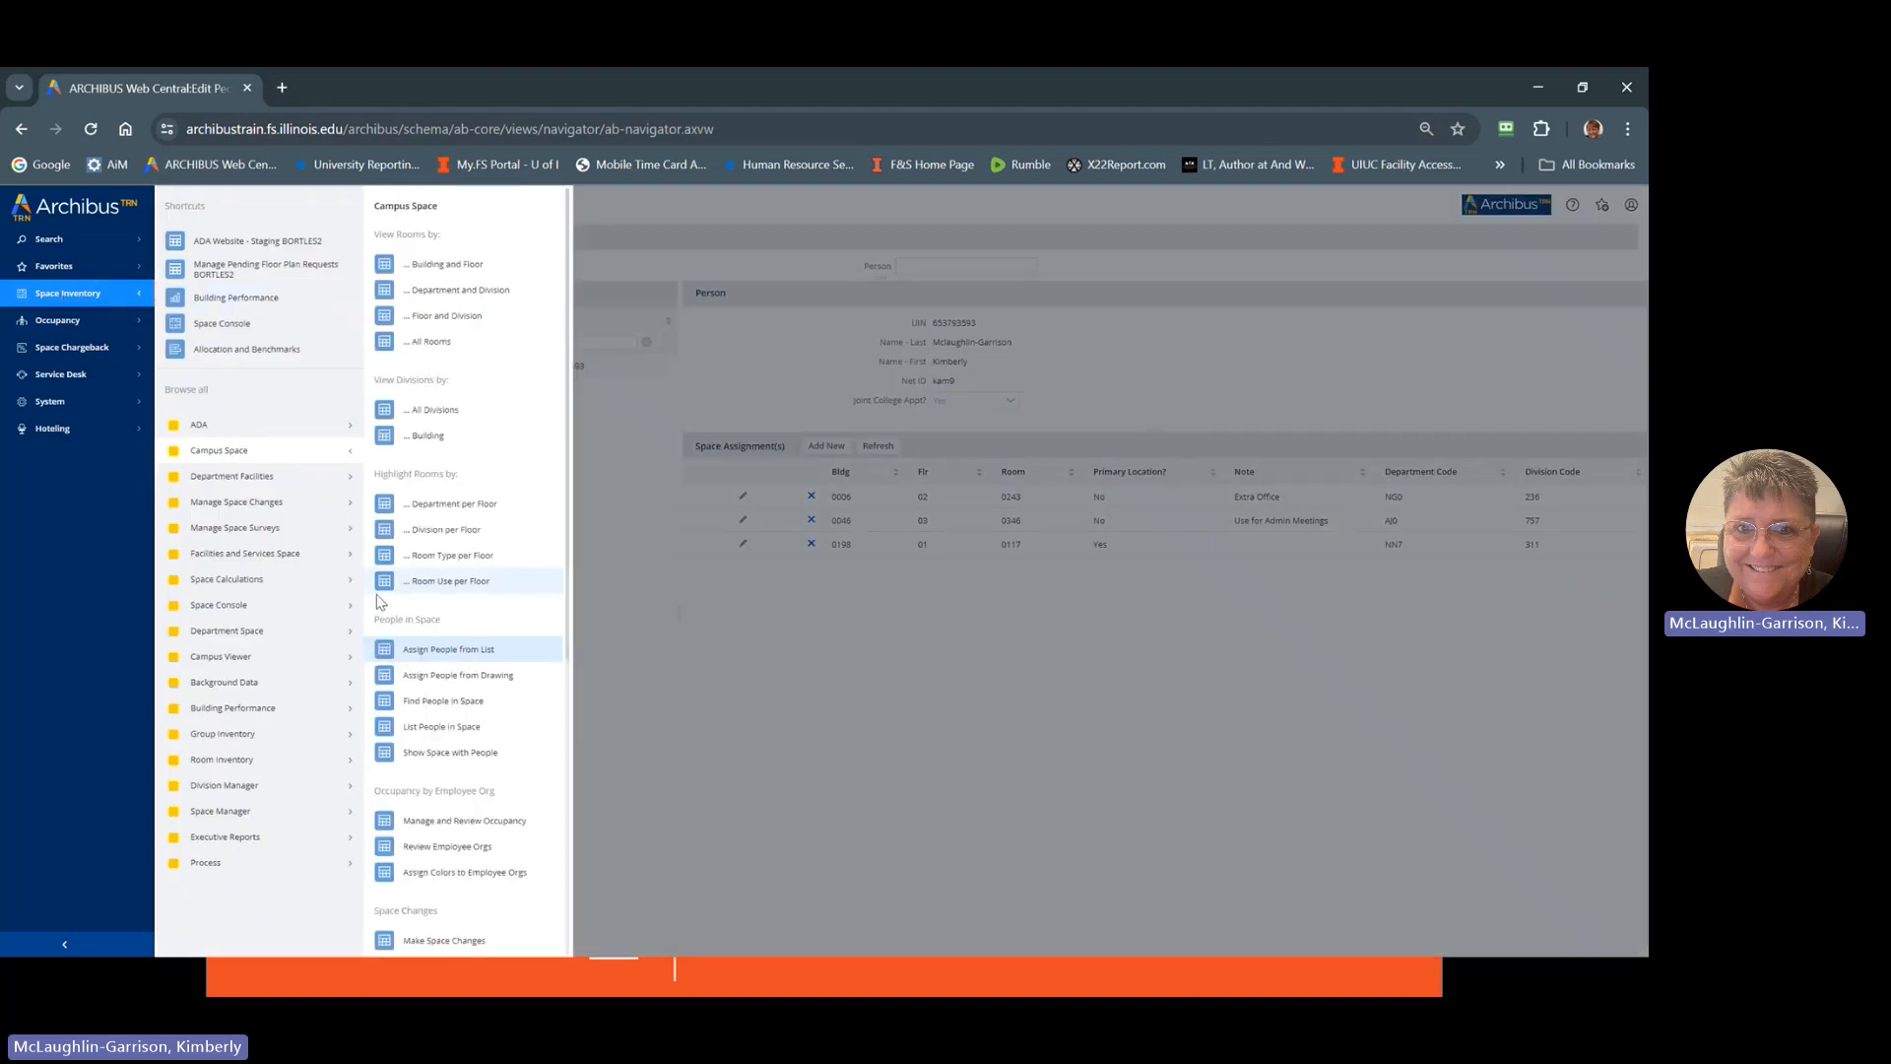
{"action": "left_click", "coordinate": [430, 678]}
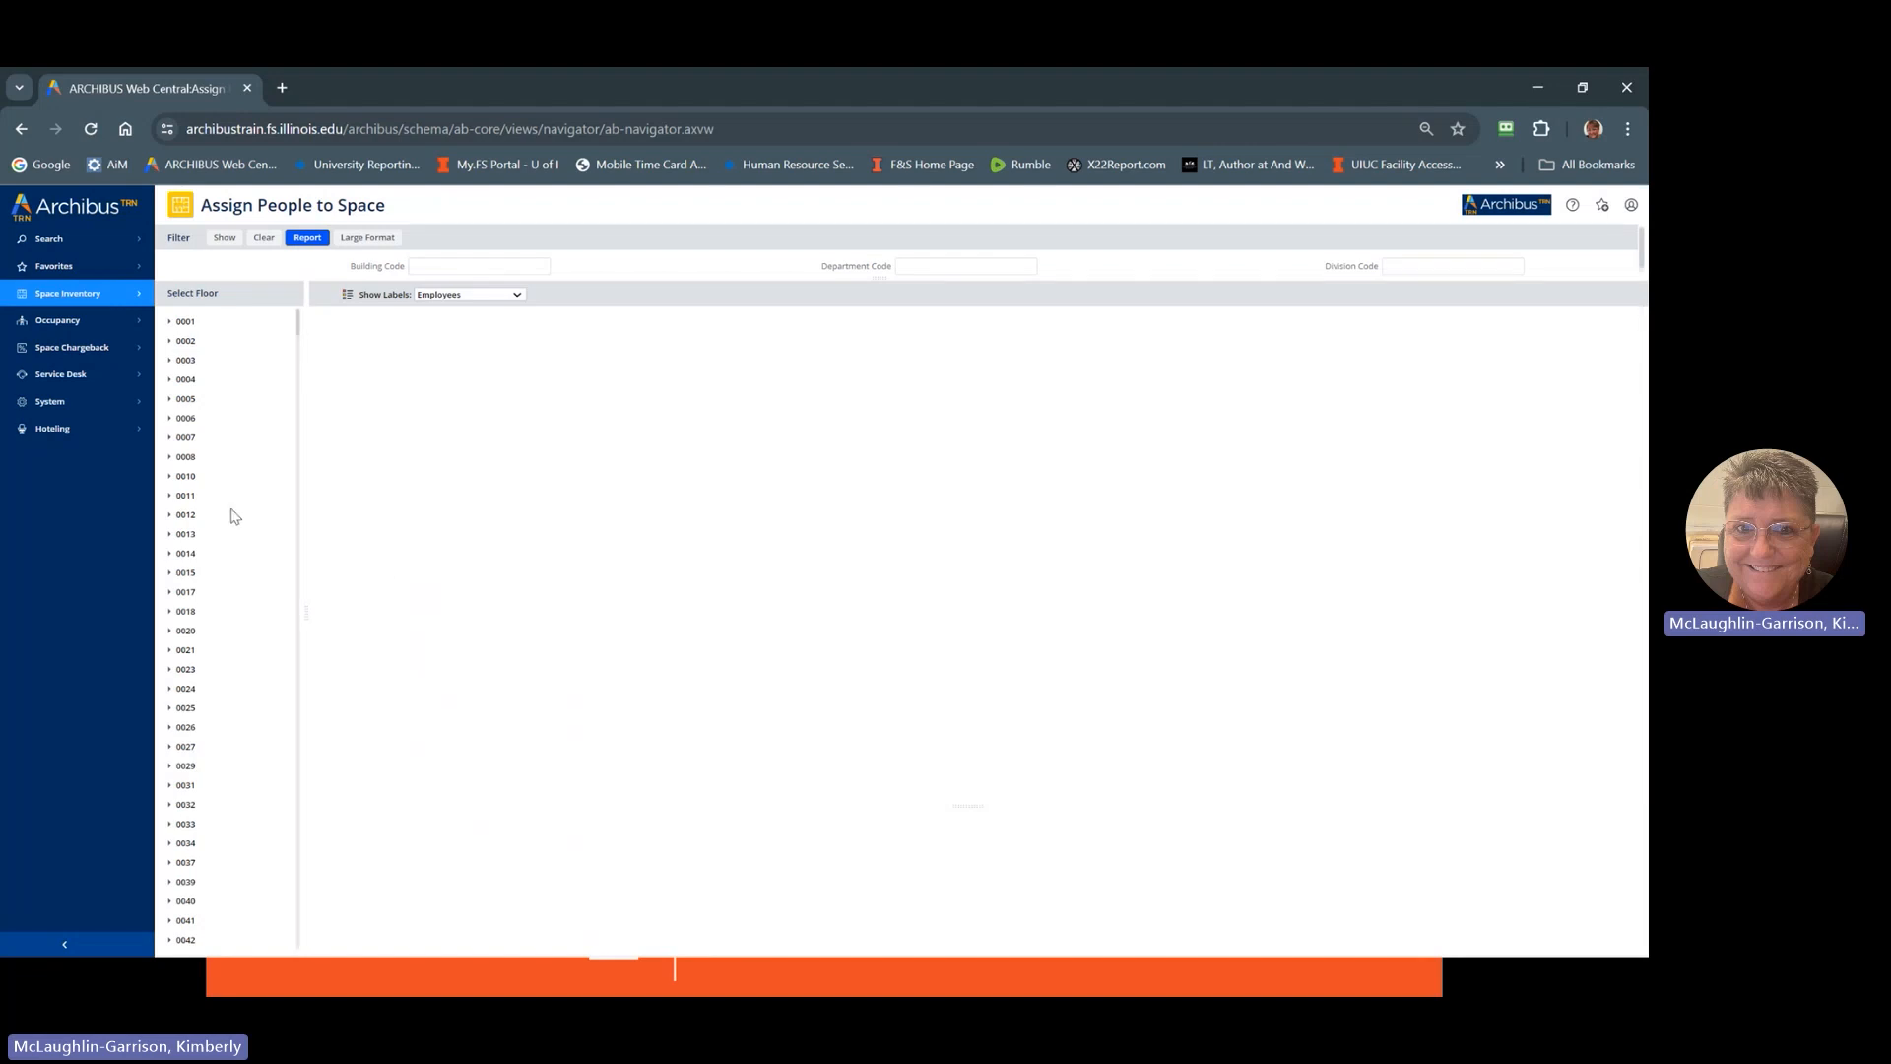
{"action": "left_click", "coordinate": [170, 750]}
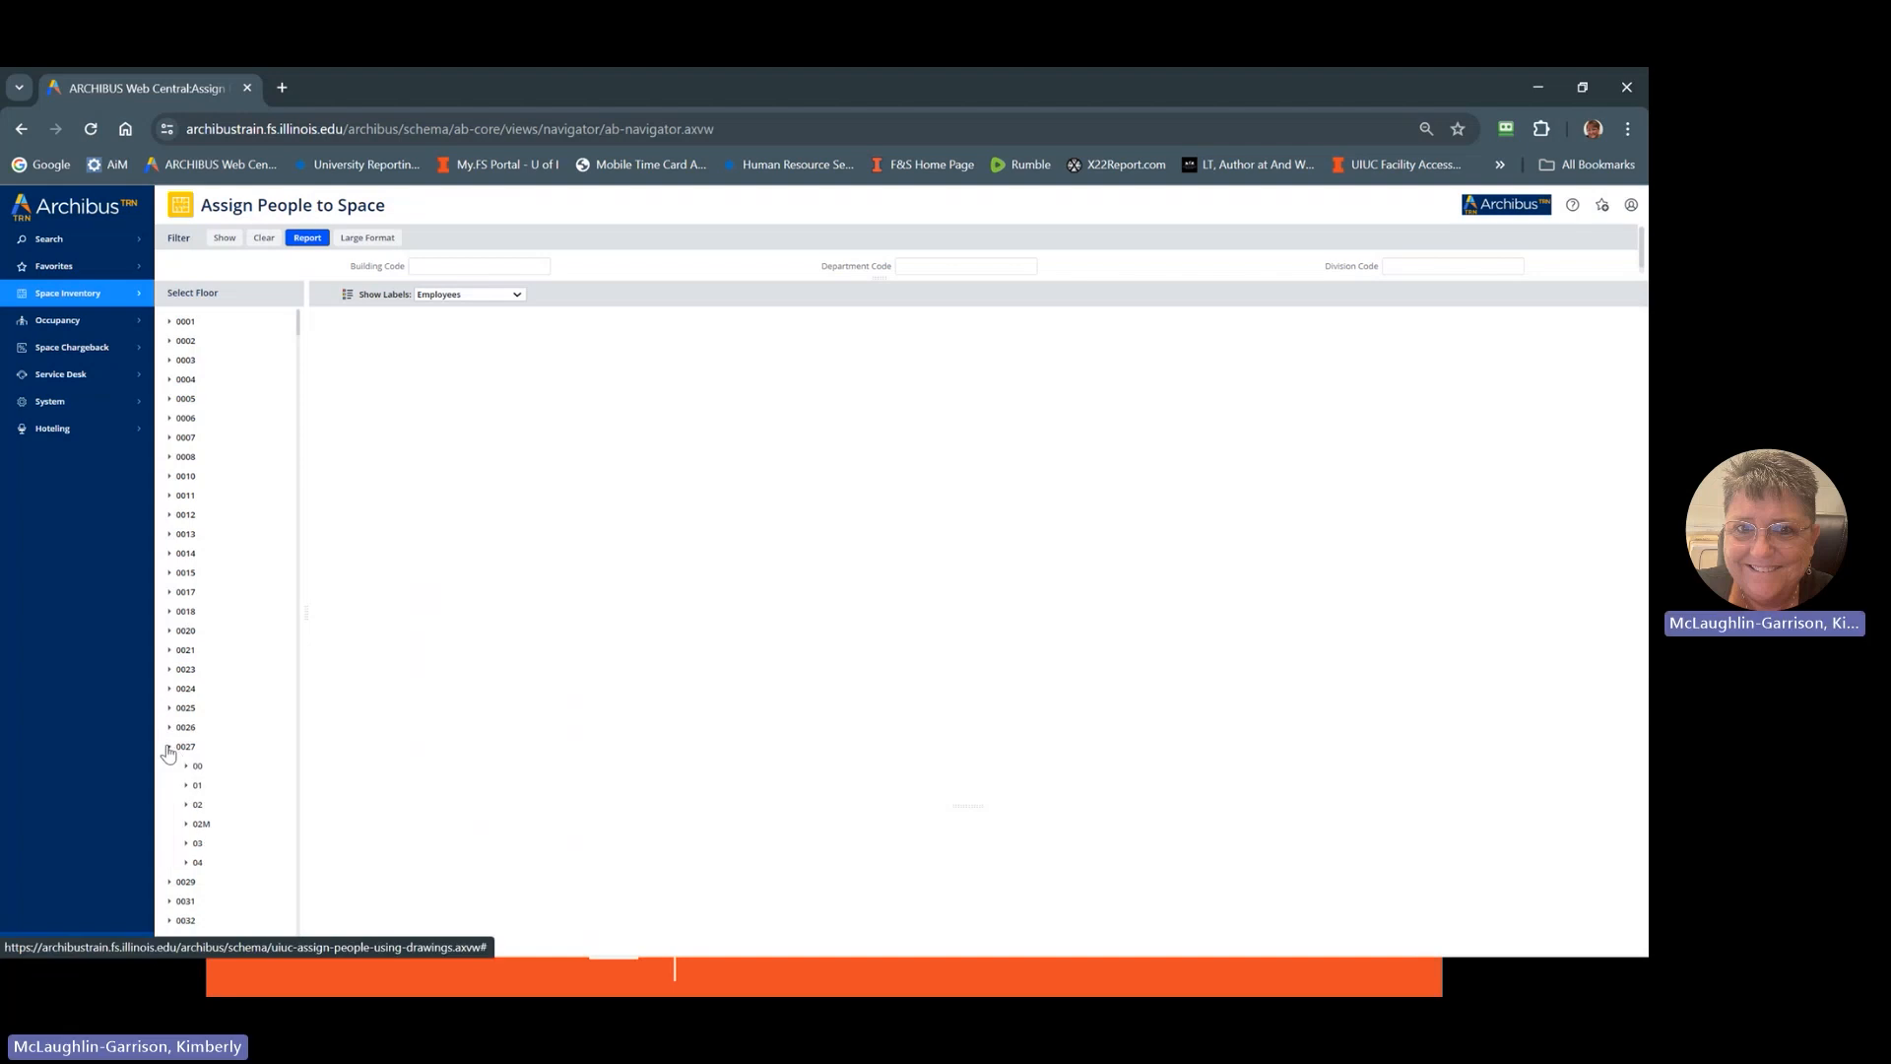
{"action": "left_click", "coordinate": [187, 805]}
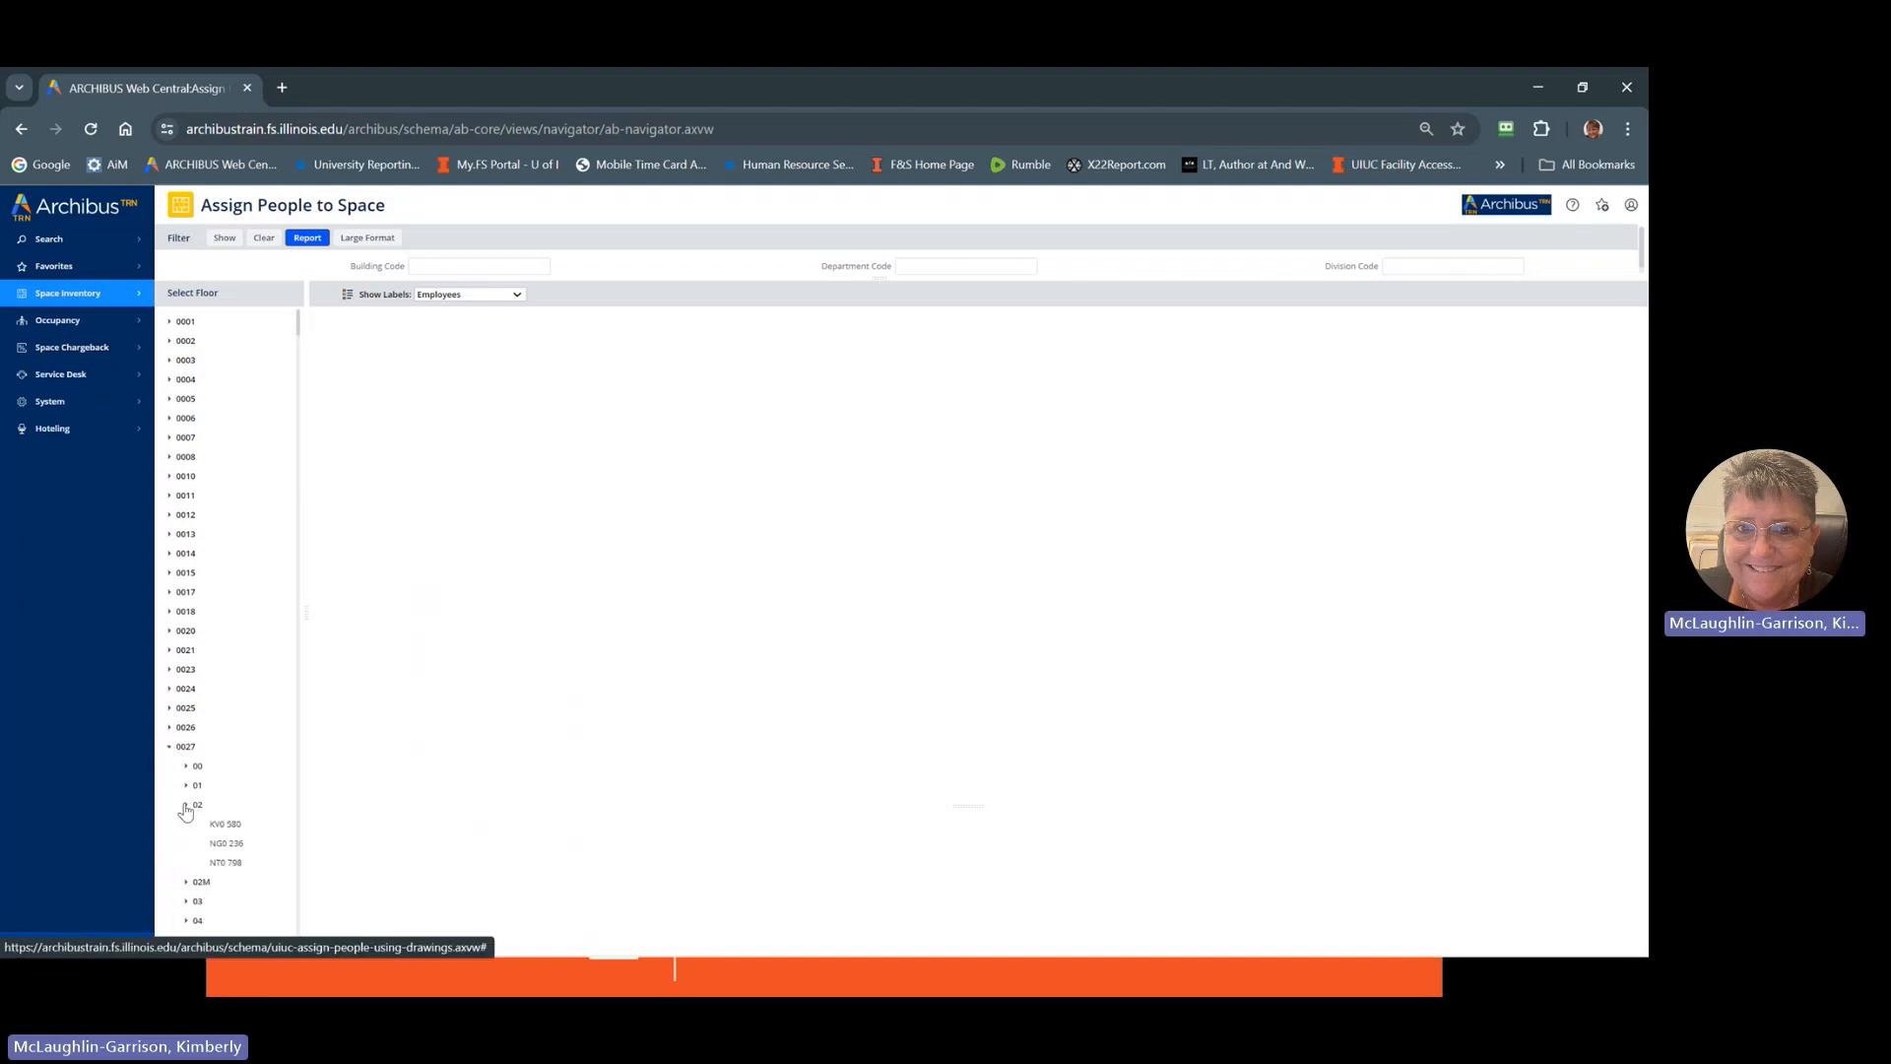
{"action": "left_click", "coordinate": [220, 845]}
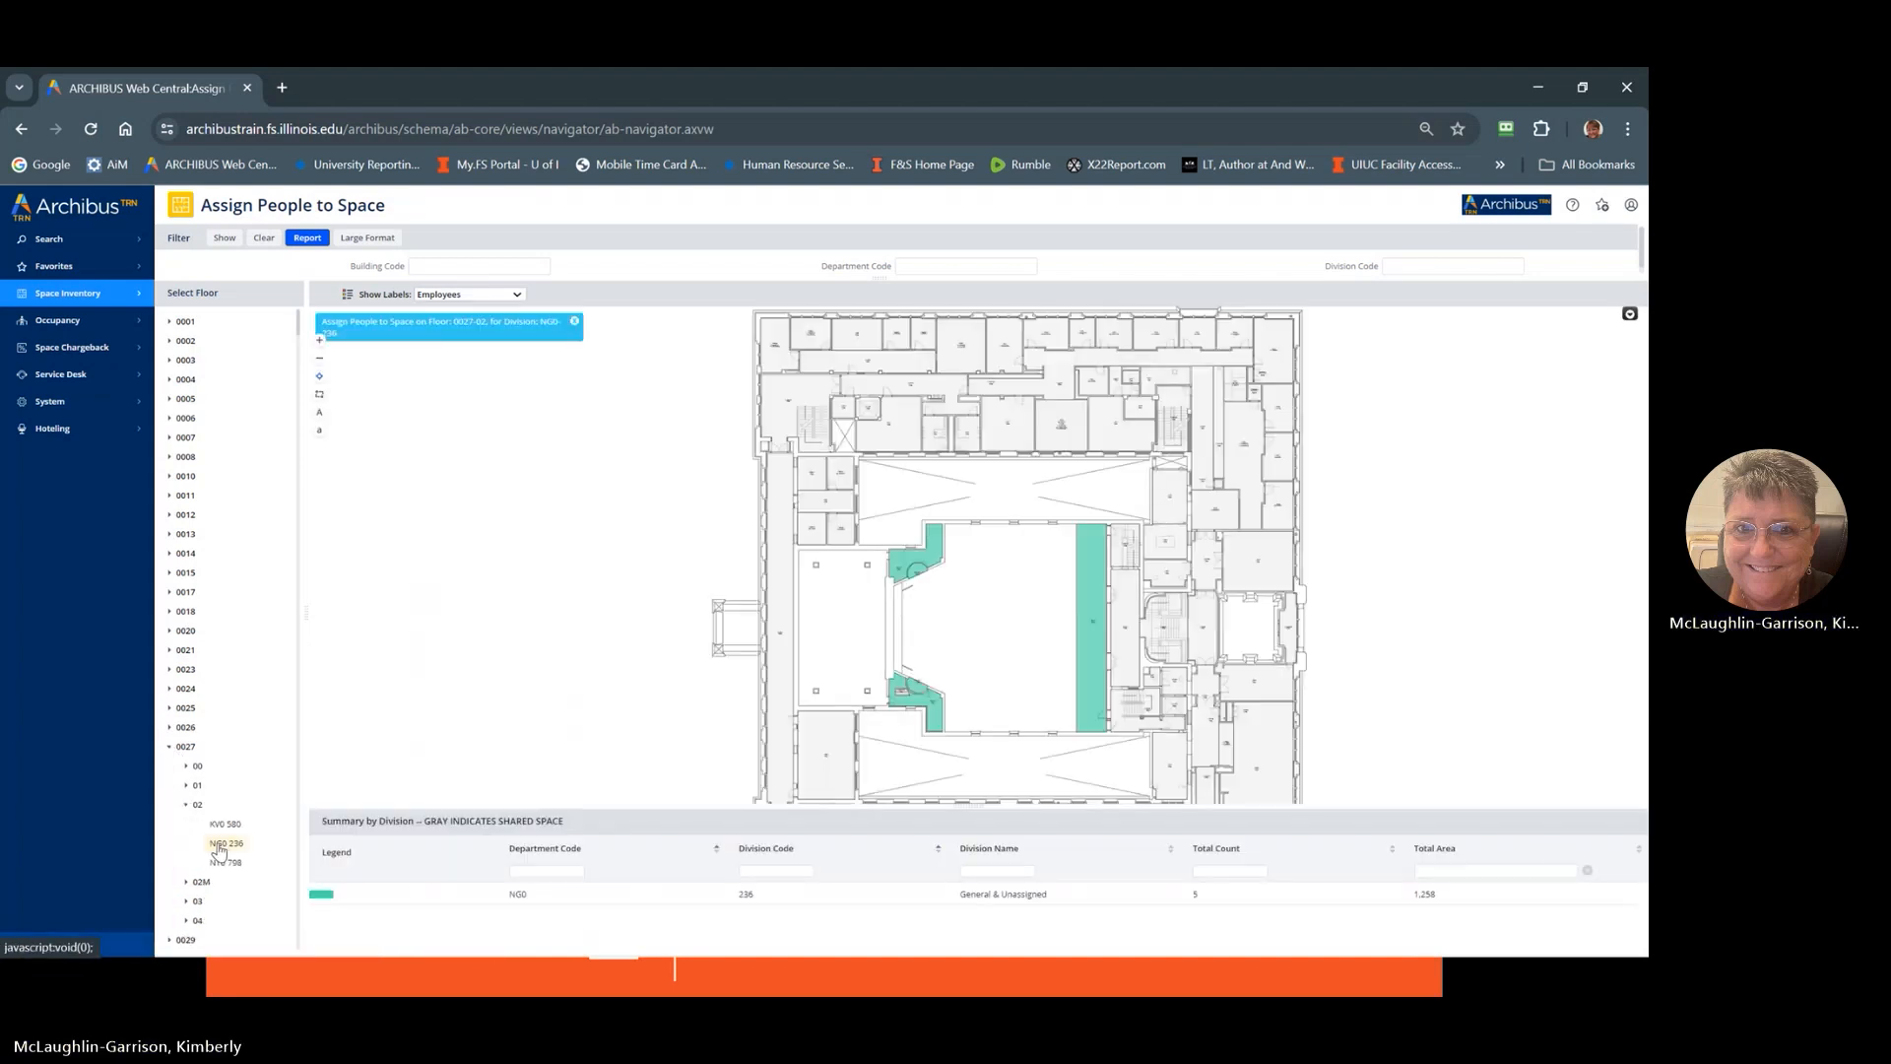
- Enlarge the room labels on the floor plan around room 2053
{"action": "left_click", "coordinate": [889, 433]}
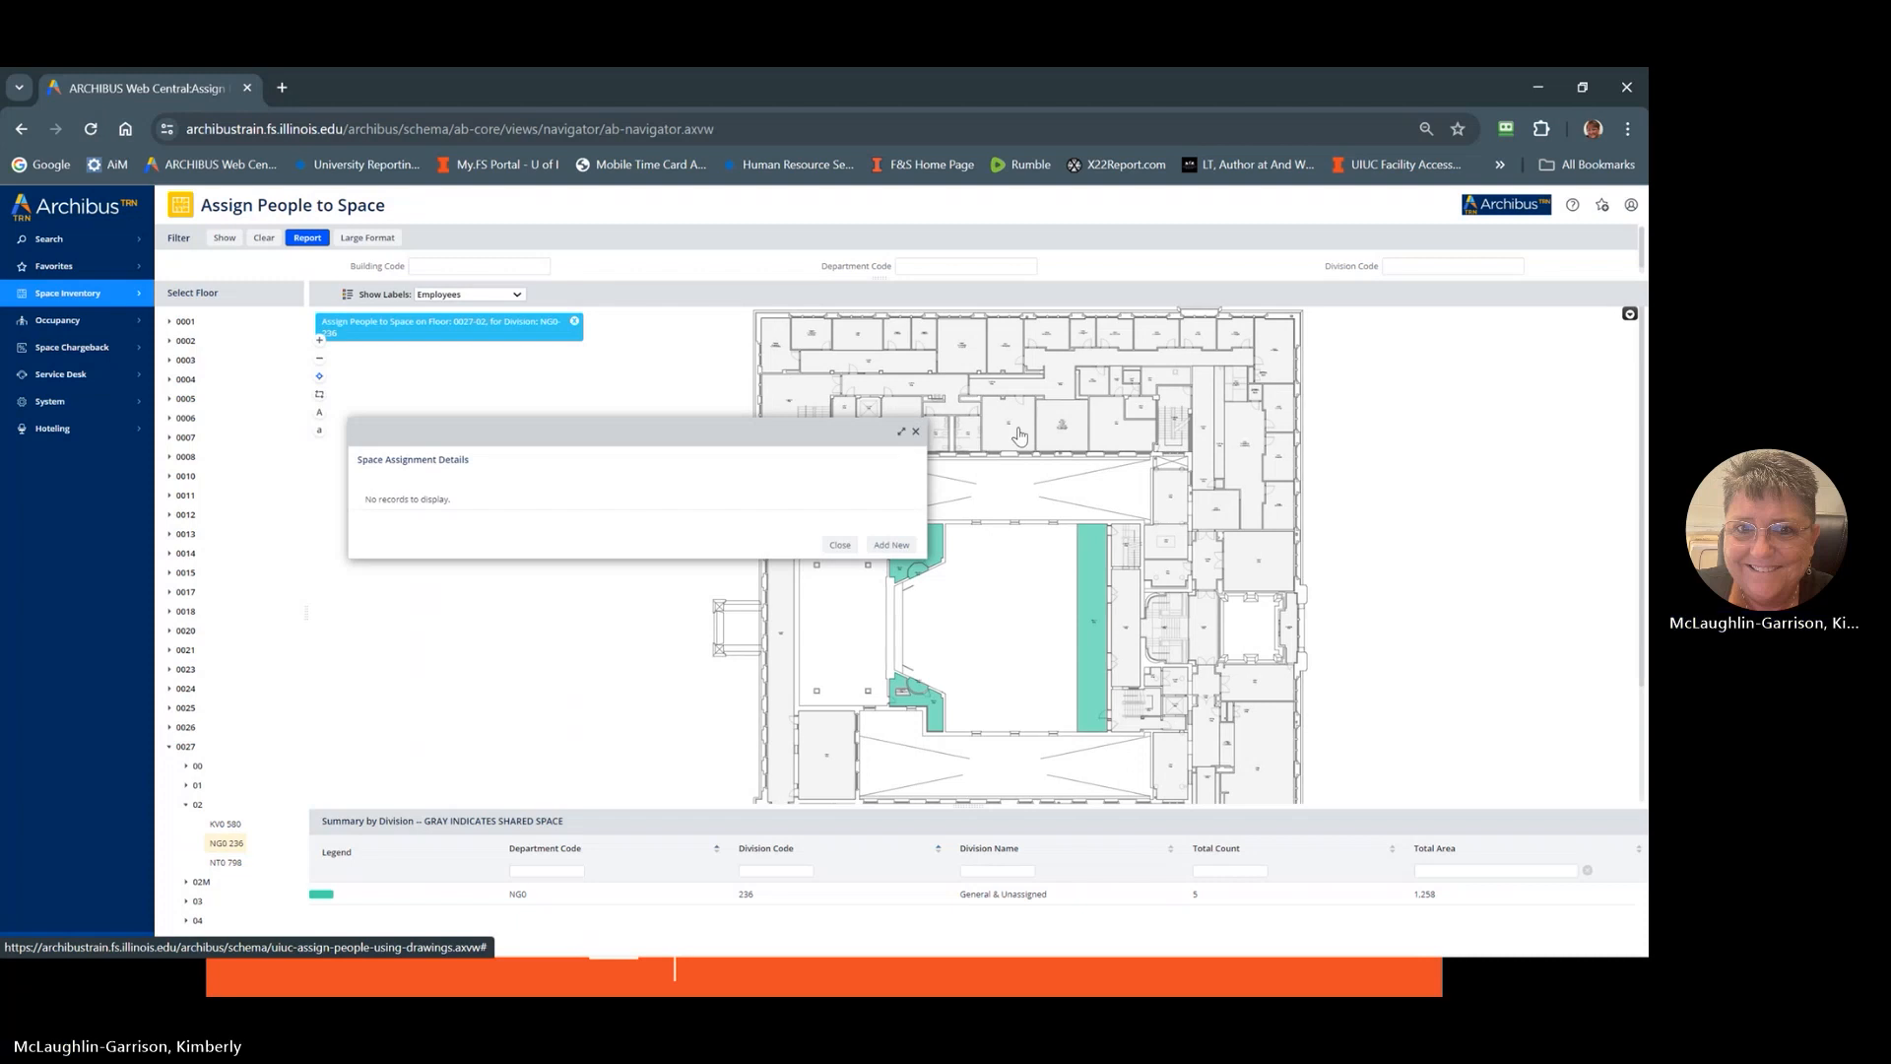
{"action": "left_click", "coordinate": [915, 431]}
{"action": "scroll", "coordinate": [915, 437], "scroll_direction": "up", "scroll_amount": 5}
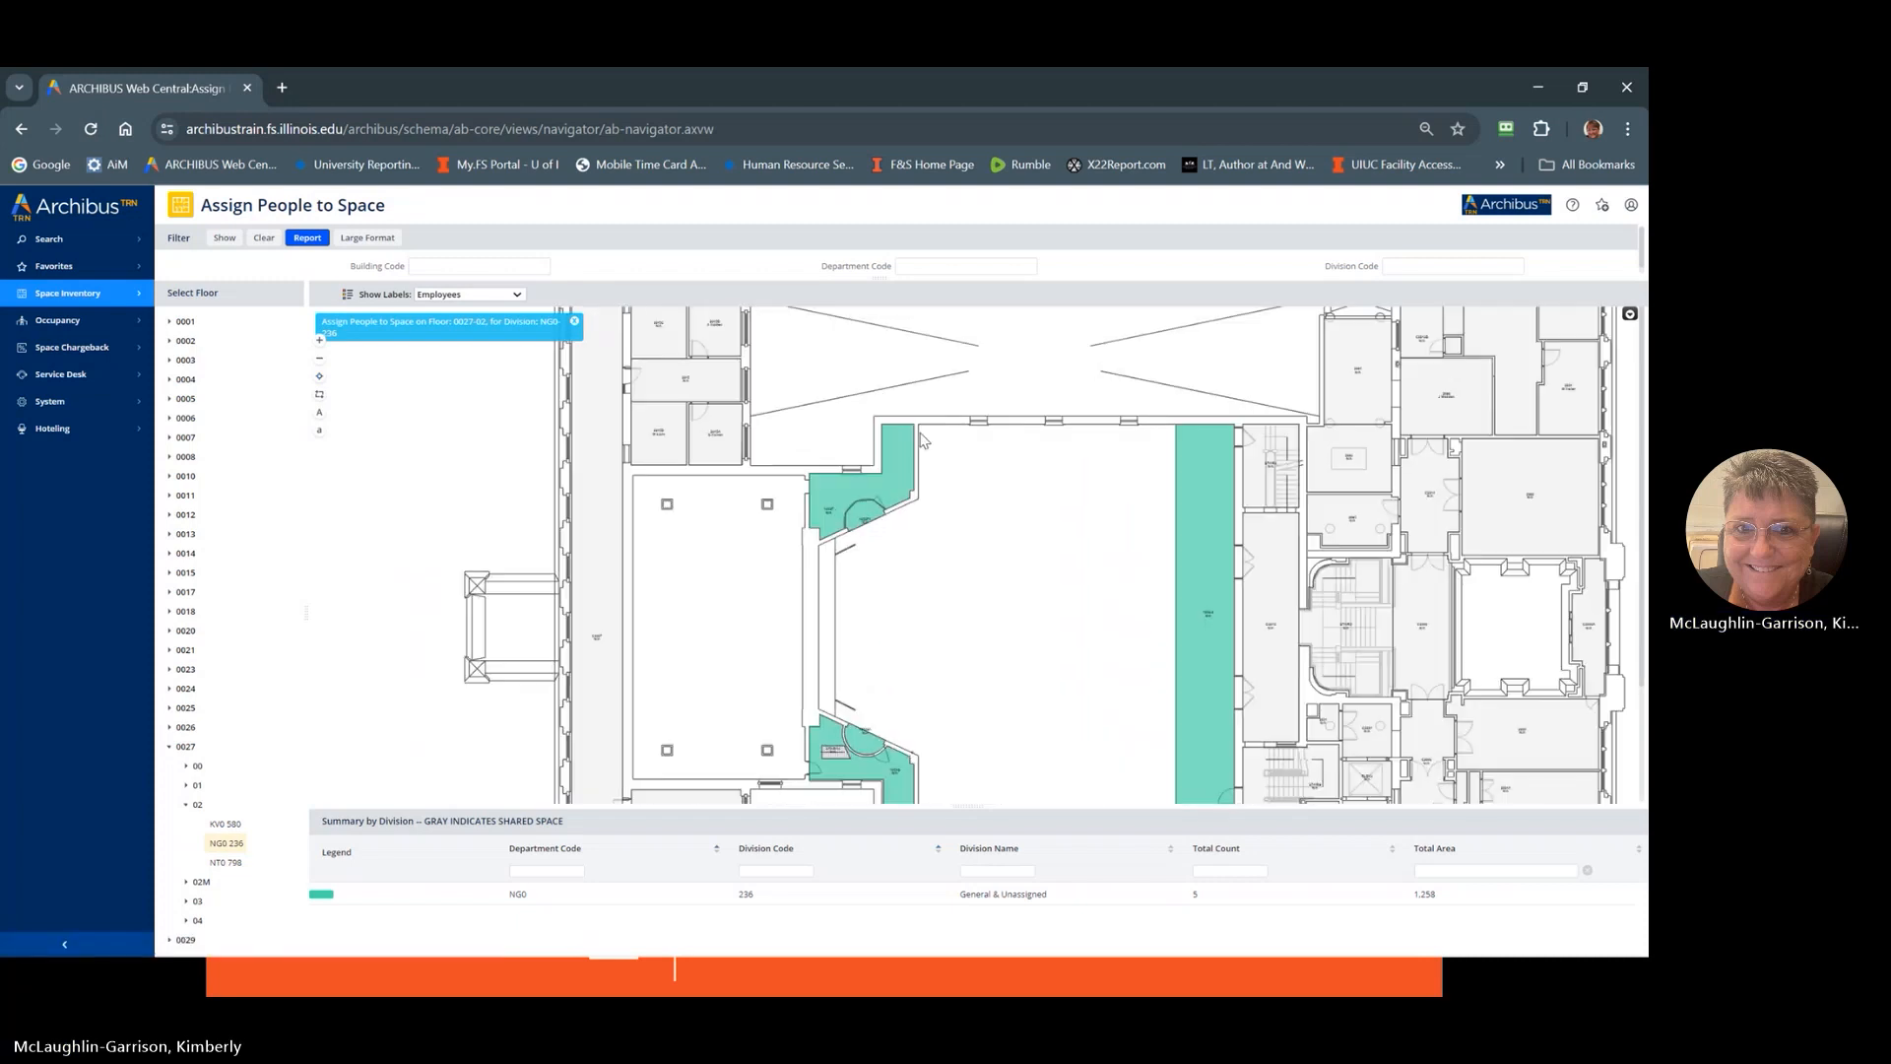
{"action": "scroll", "coordinate": [827, 584], "scroll_direction": "up", "scroll_amount": 2}
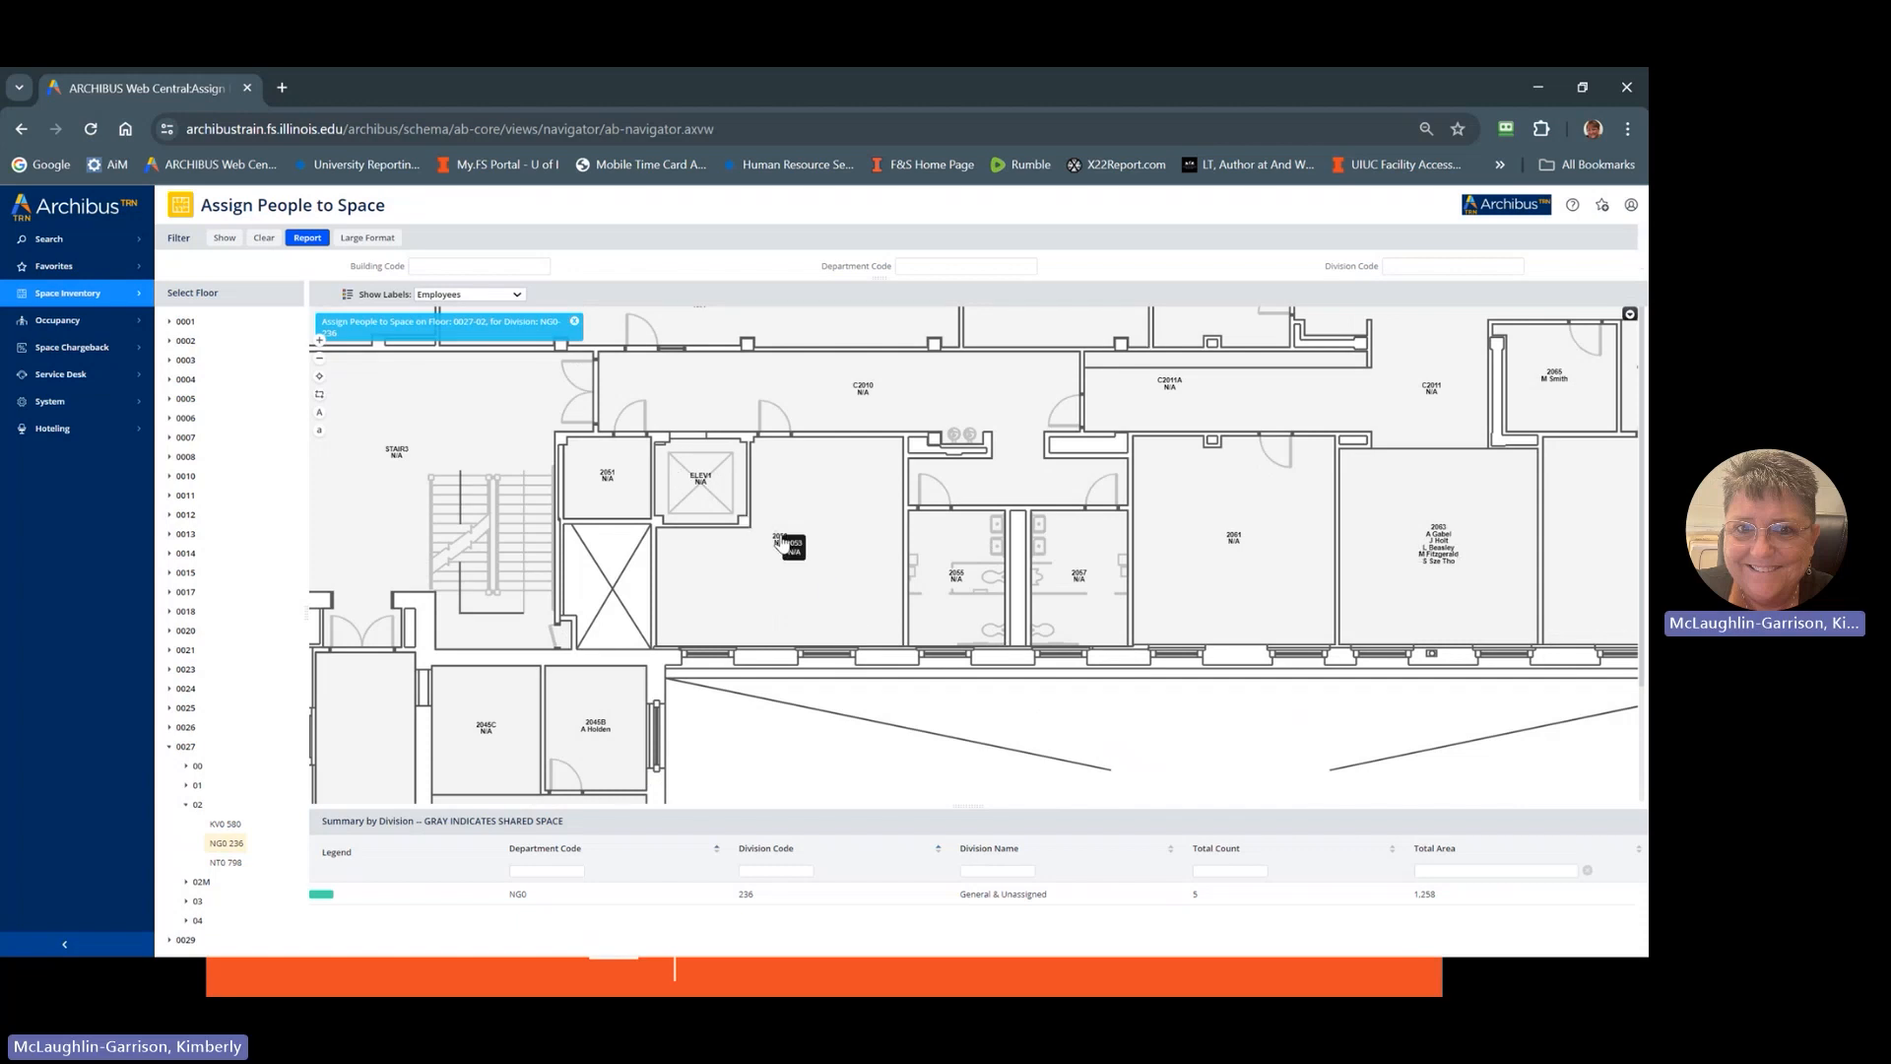
{"action": "left_click", "coordinate": [320, 416]}
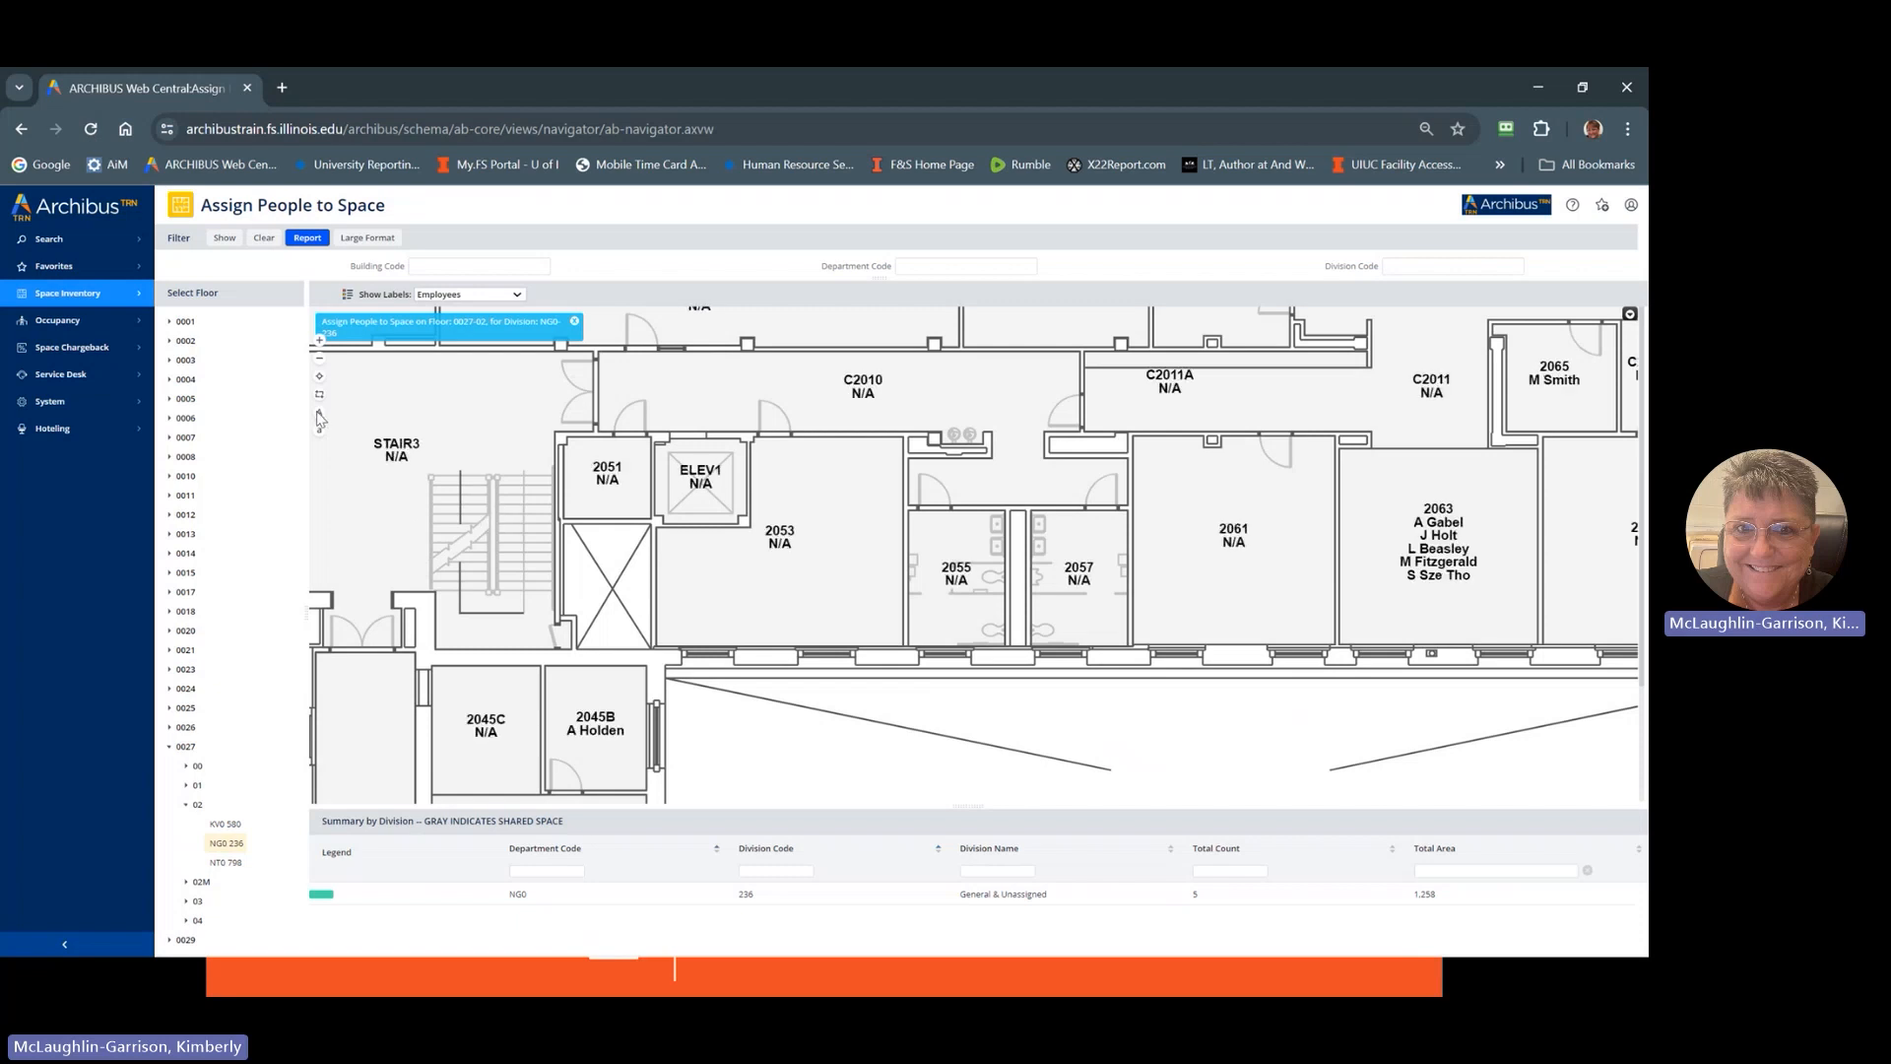
- Start a new space assignment for room 2053 on the floor plan and widen its entry form
{"action": "left_click", "coordinate": [784, 544]}
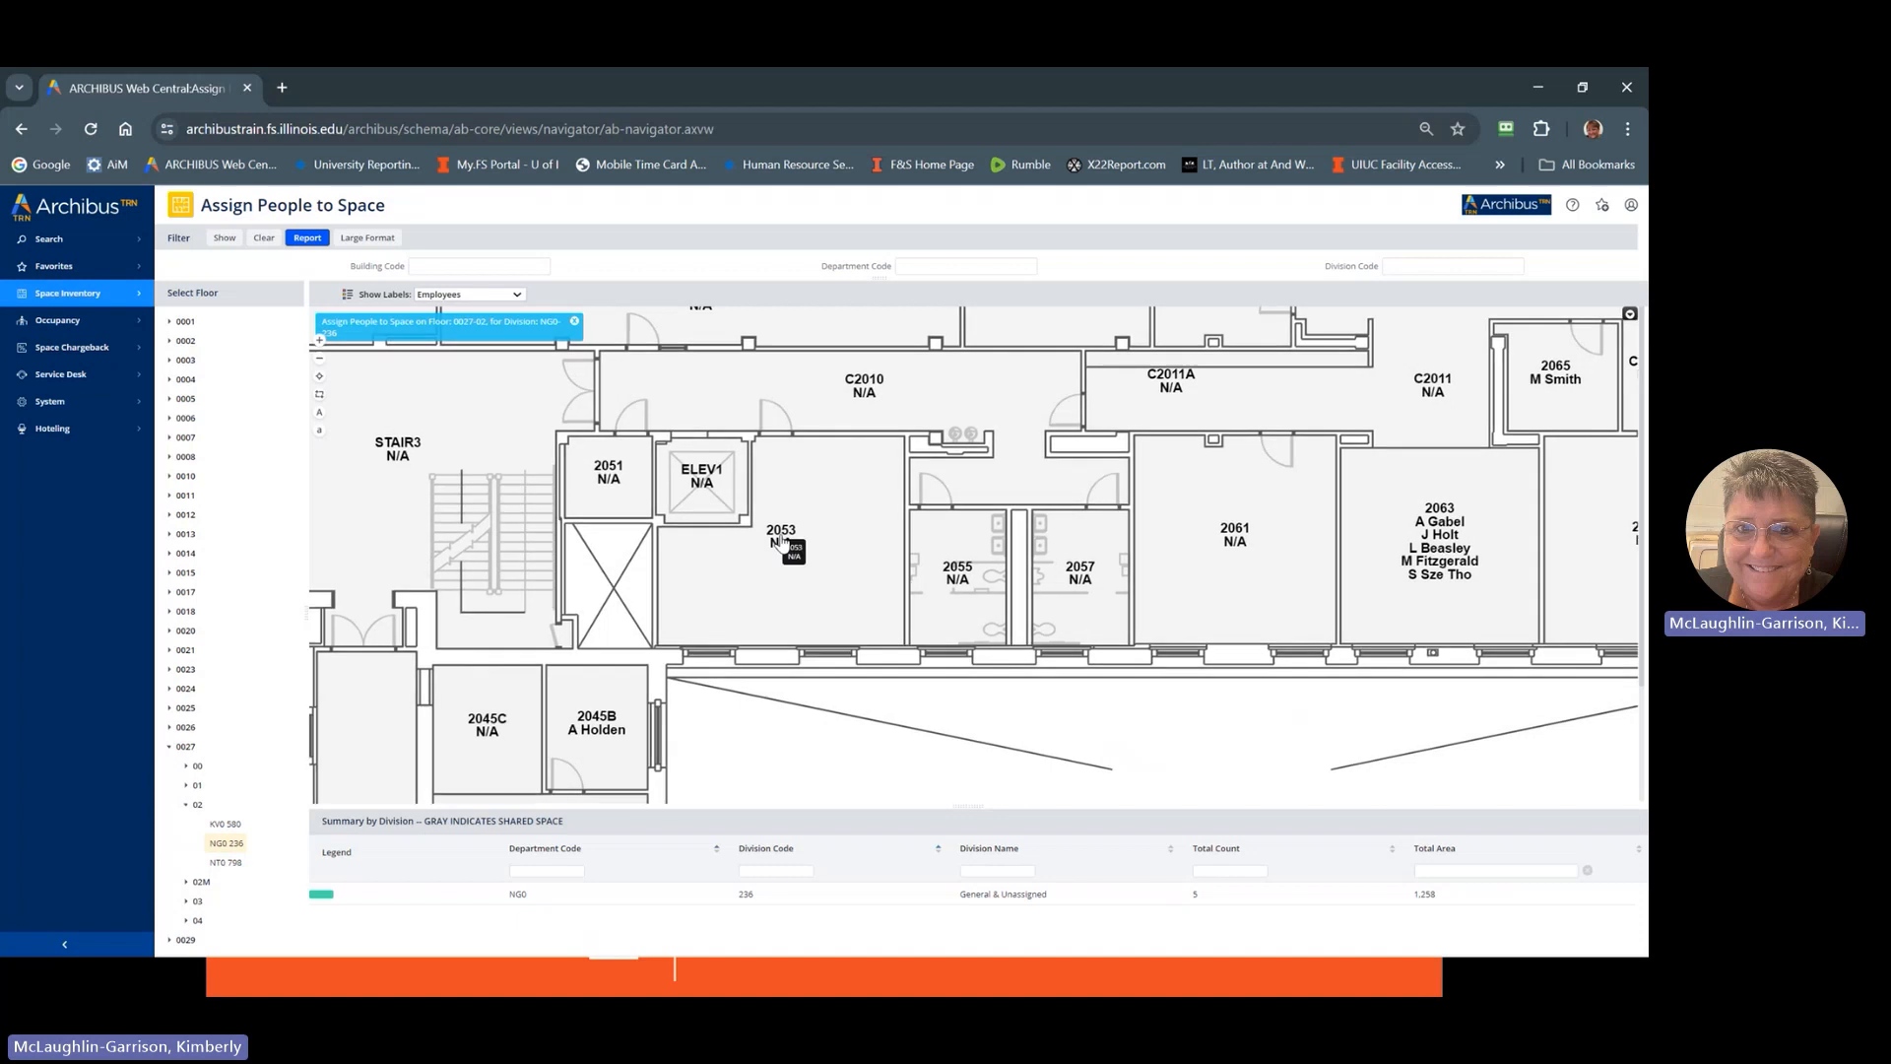
{"action": "left_click", "coordinate": [891, 545]}
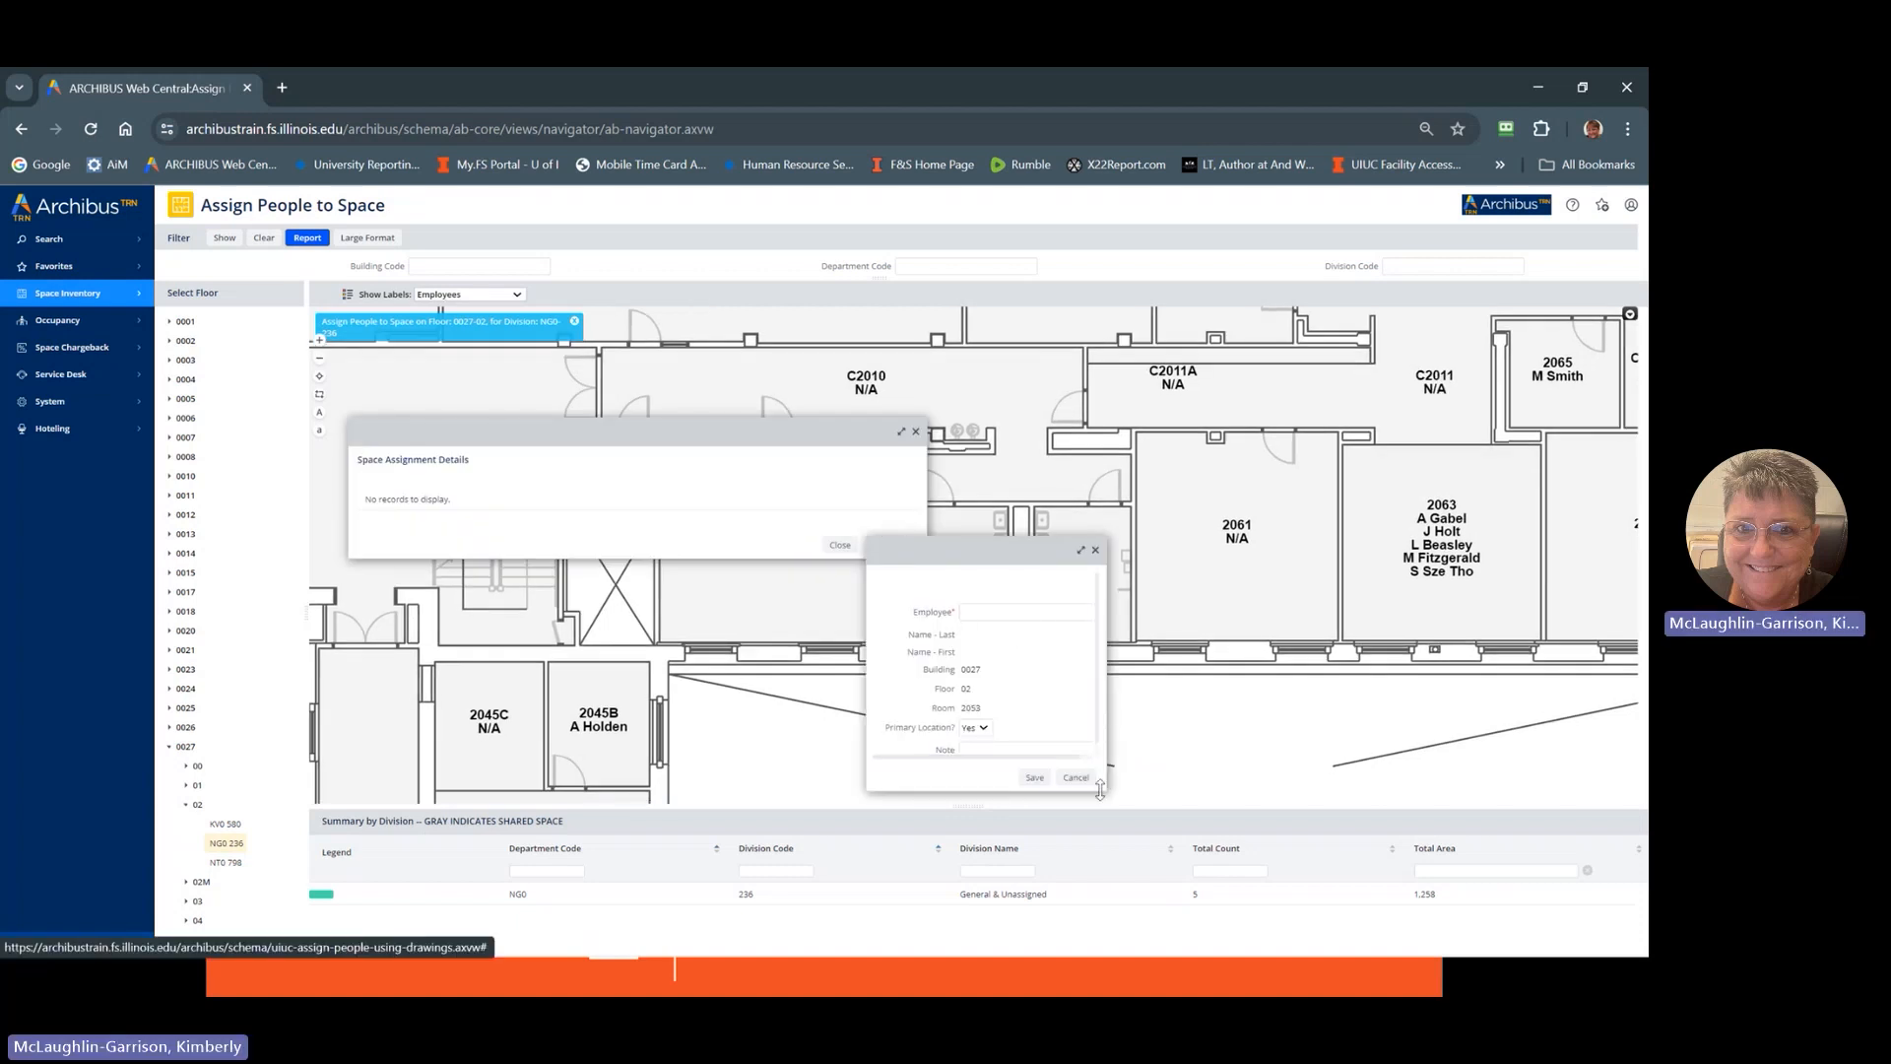
{"action": "left_click_drag", "start_coordinate": [1103, 789], "coordinate": [1296, 781]}
- Look up the employee by Net ID and select that person for the room 2053 assignment
{"action": "left_click", "coordinate": [1162, 618]}
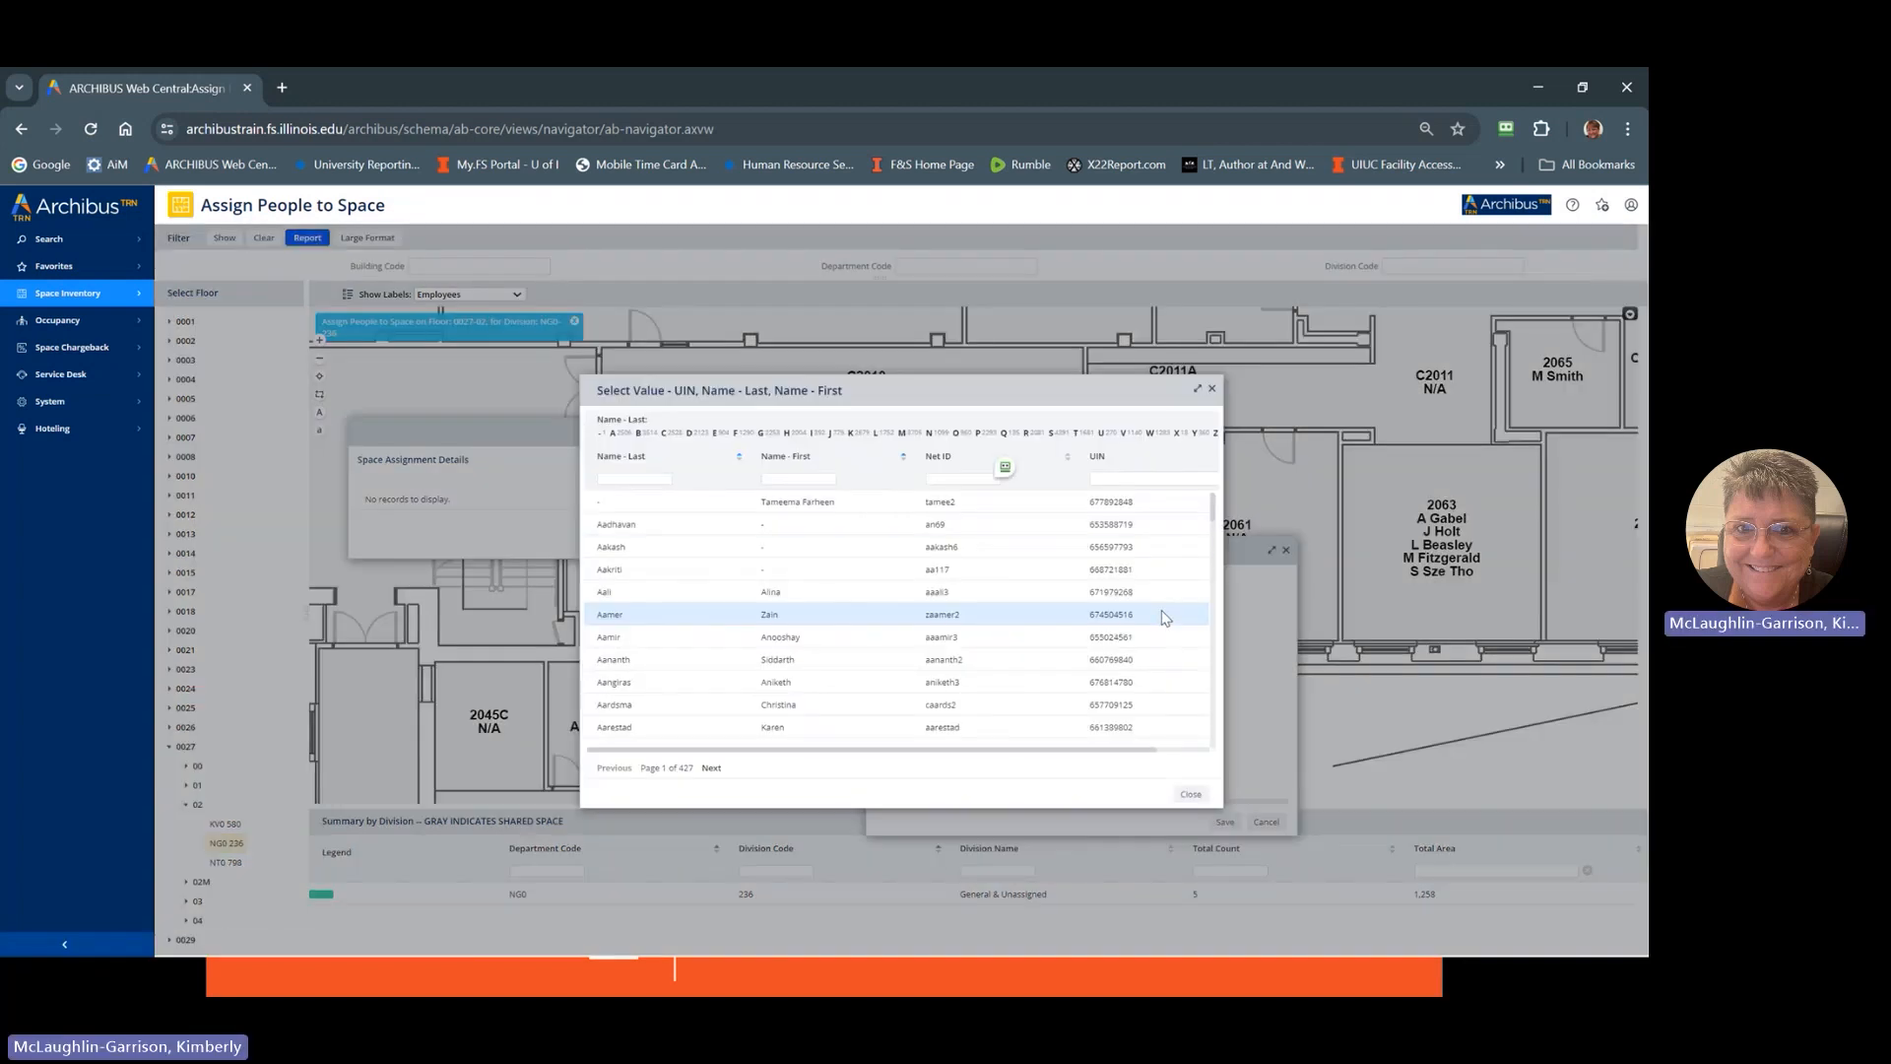
{"action": "left_click", "coordinate": [952, 480]}
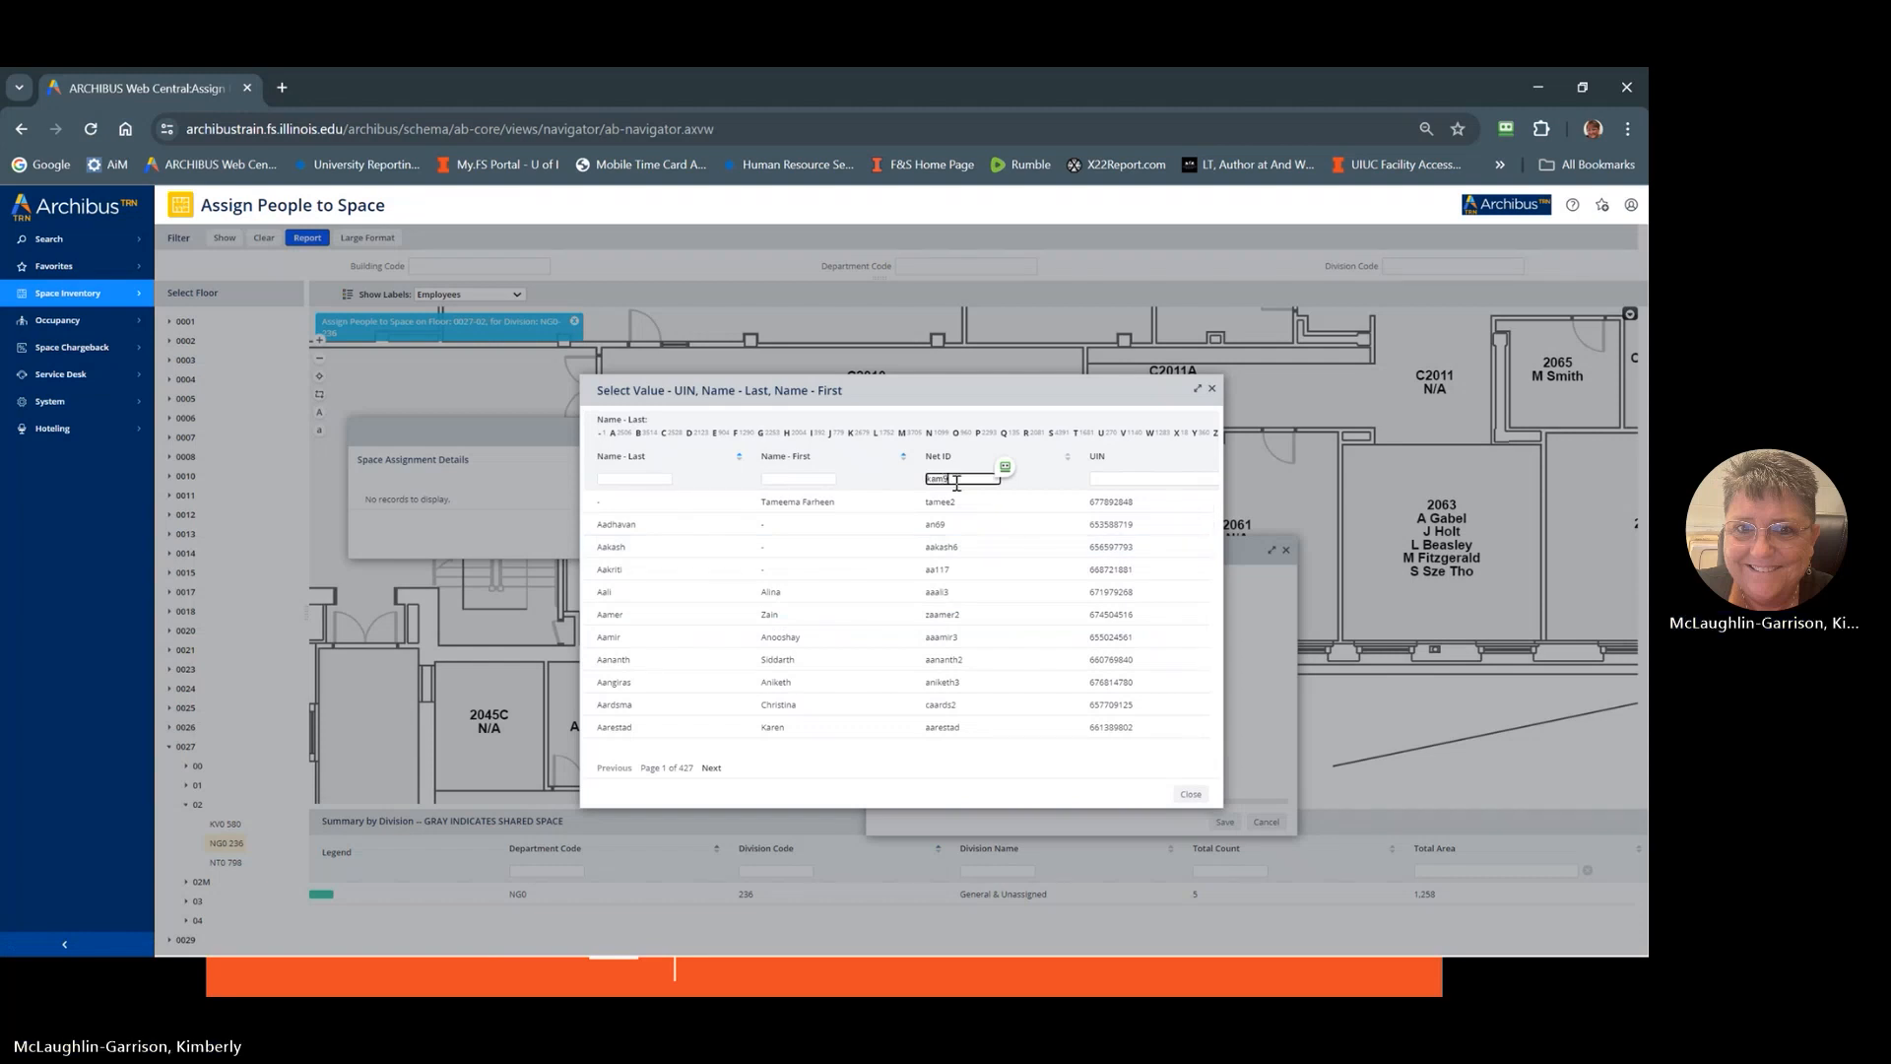
{"action": "type", "text": "kam9"}
{"action": "key", "text": "Return"}
{"action": "left_click", "coordinate": [911, 501]}
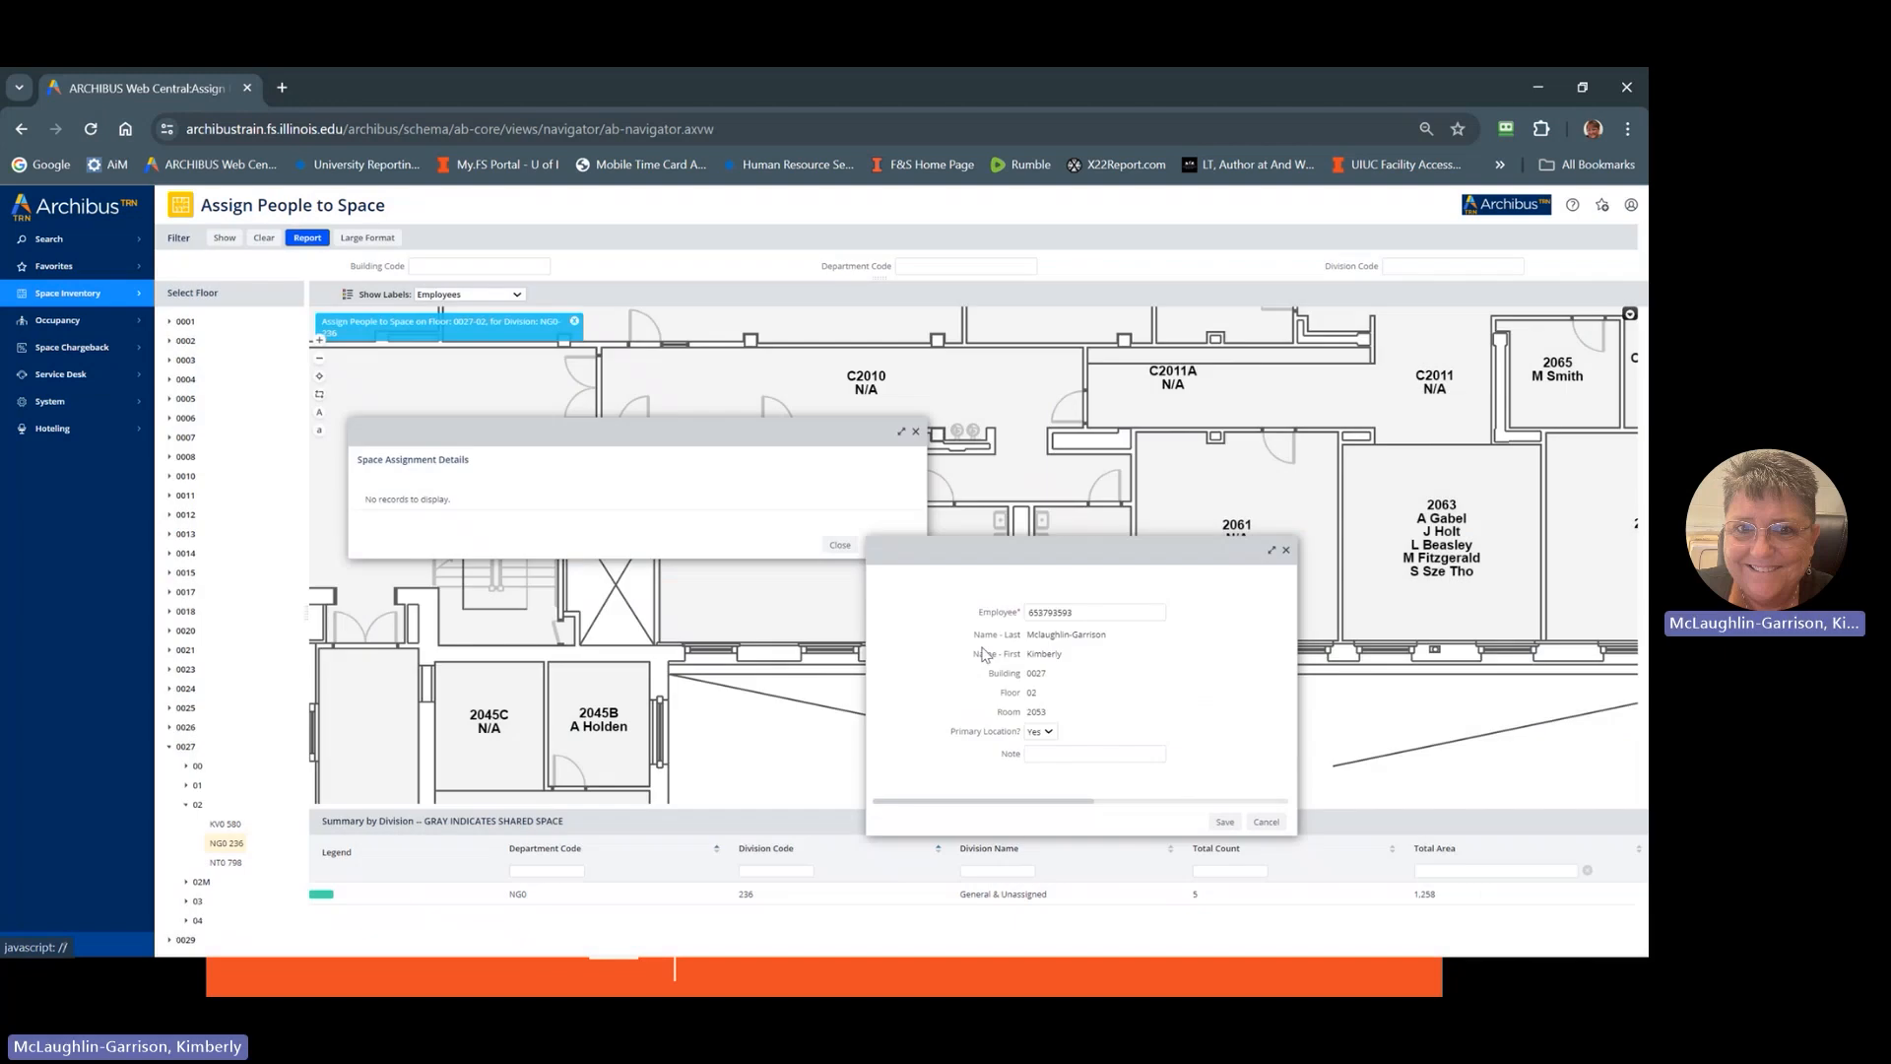
- Set Primary Location to No, enter the note "Event Space", and save the room 2053 assignment
{"action": "left_click", "coordinate": [1048, 732]}
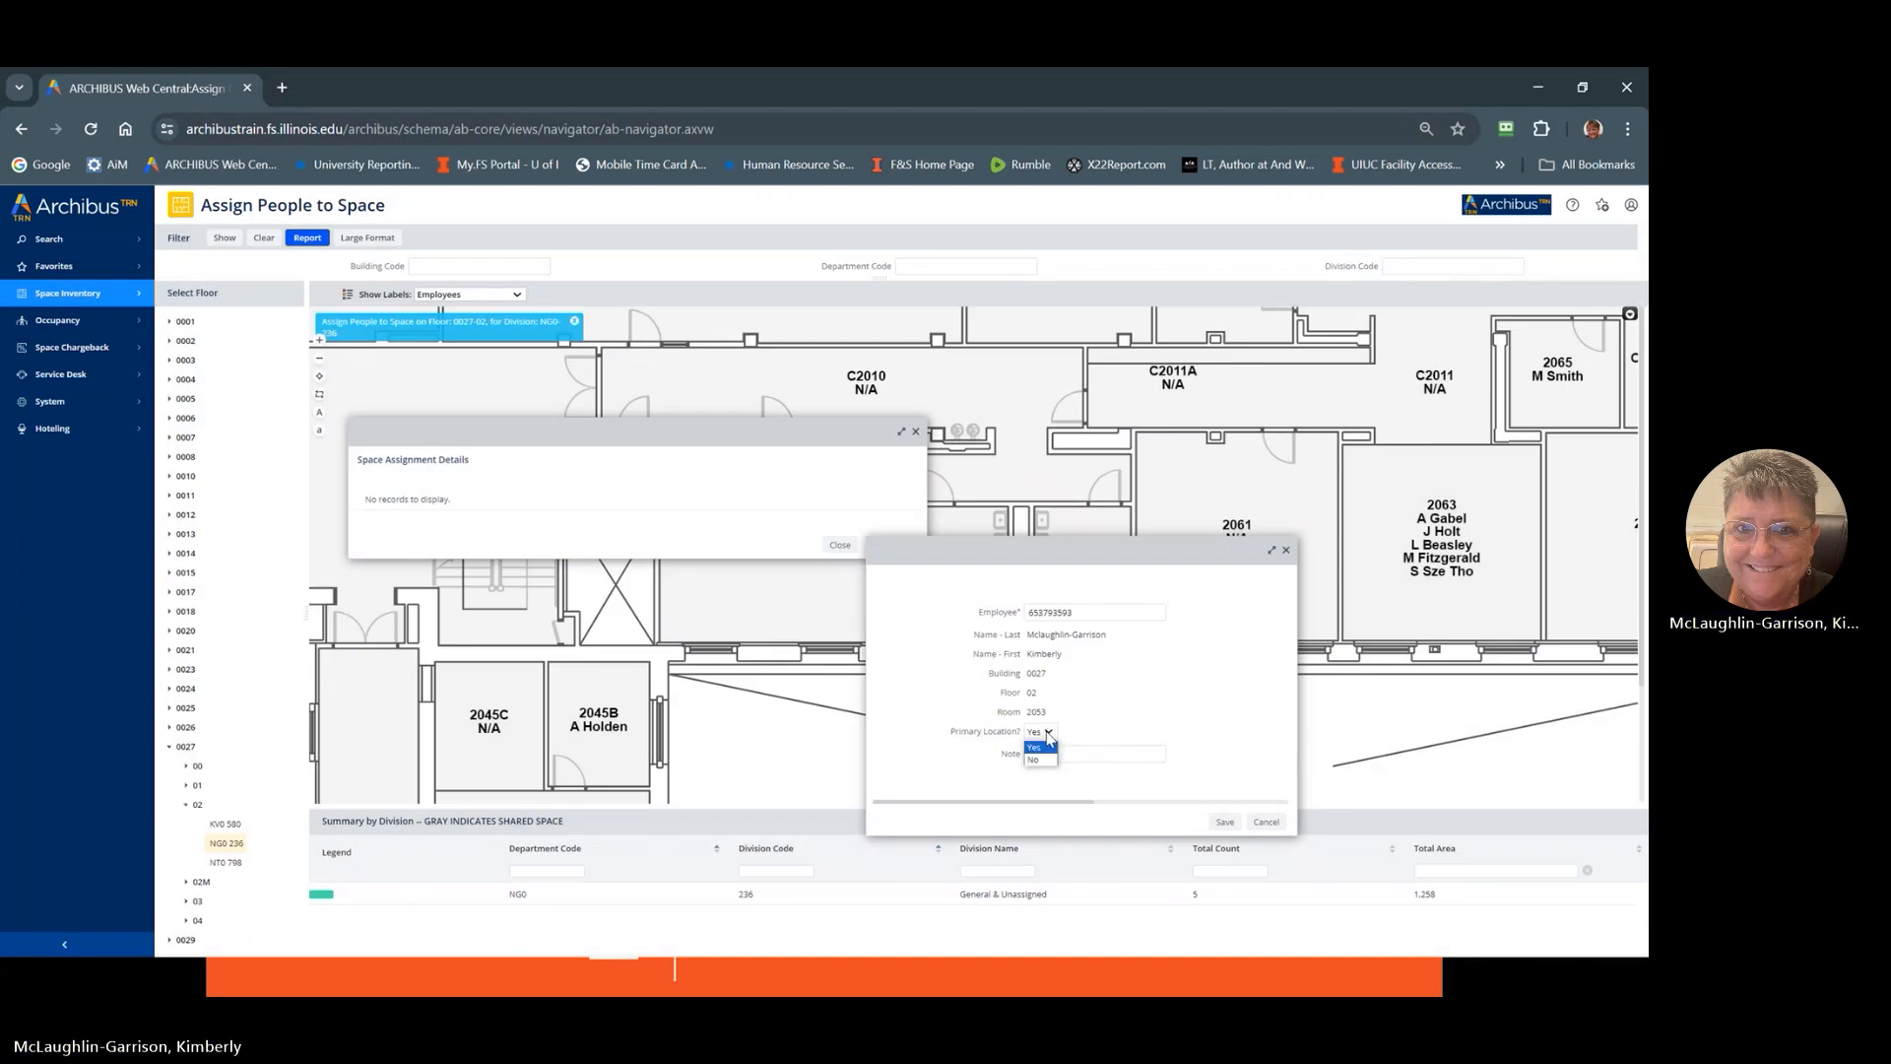
{"action": "left_click", "coordinate": [1037, 759]}
{"action": "left_click", "coordinate": [1048, 755]}
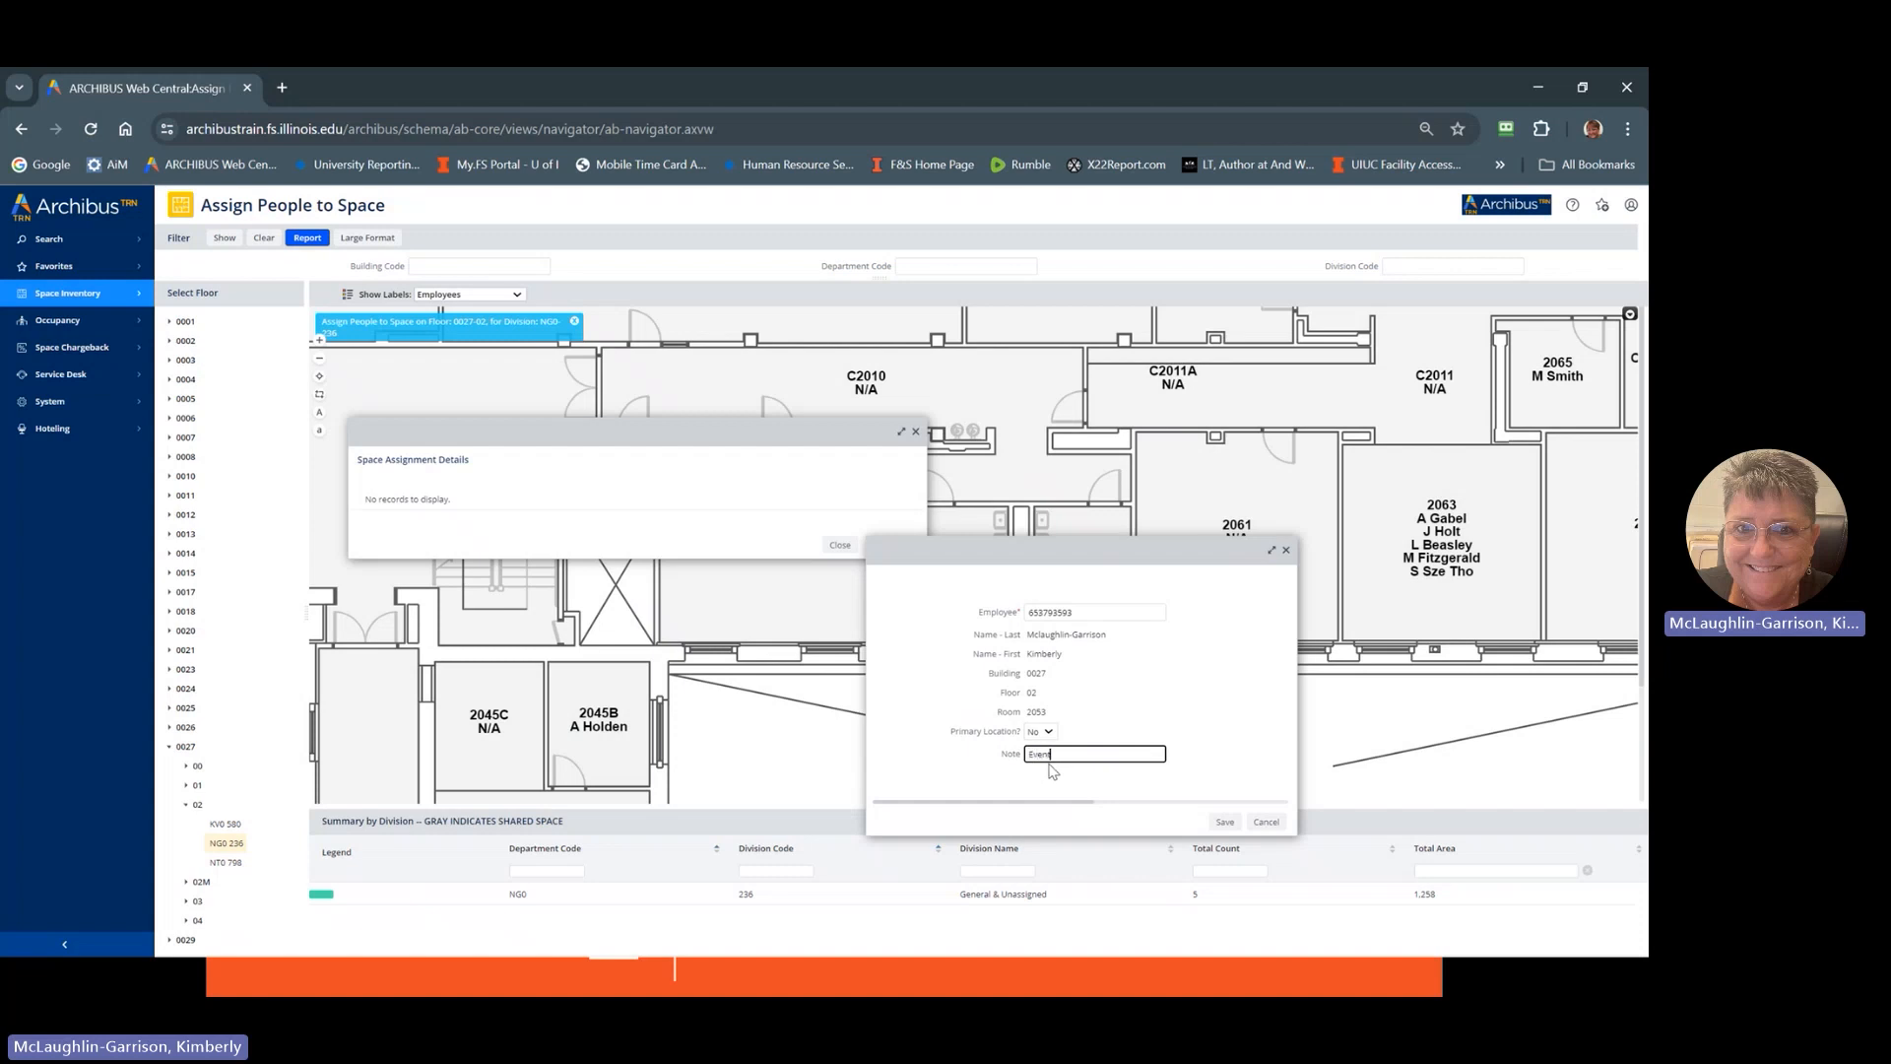
{"action": "type", "text": "Event Space"}
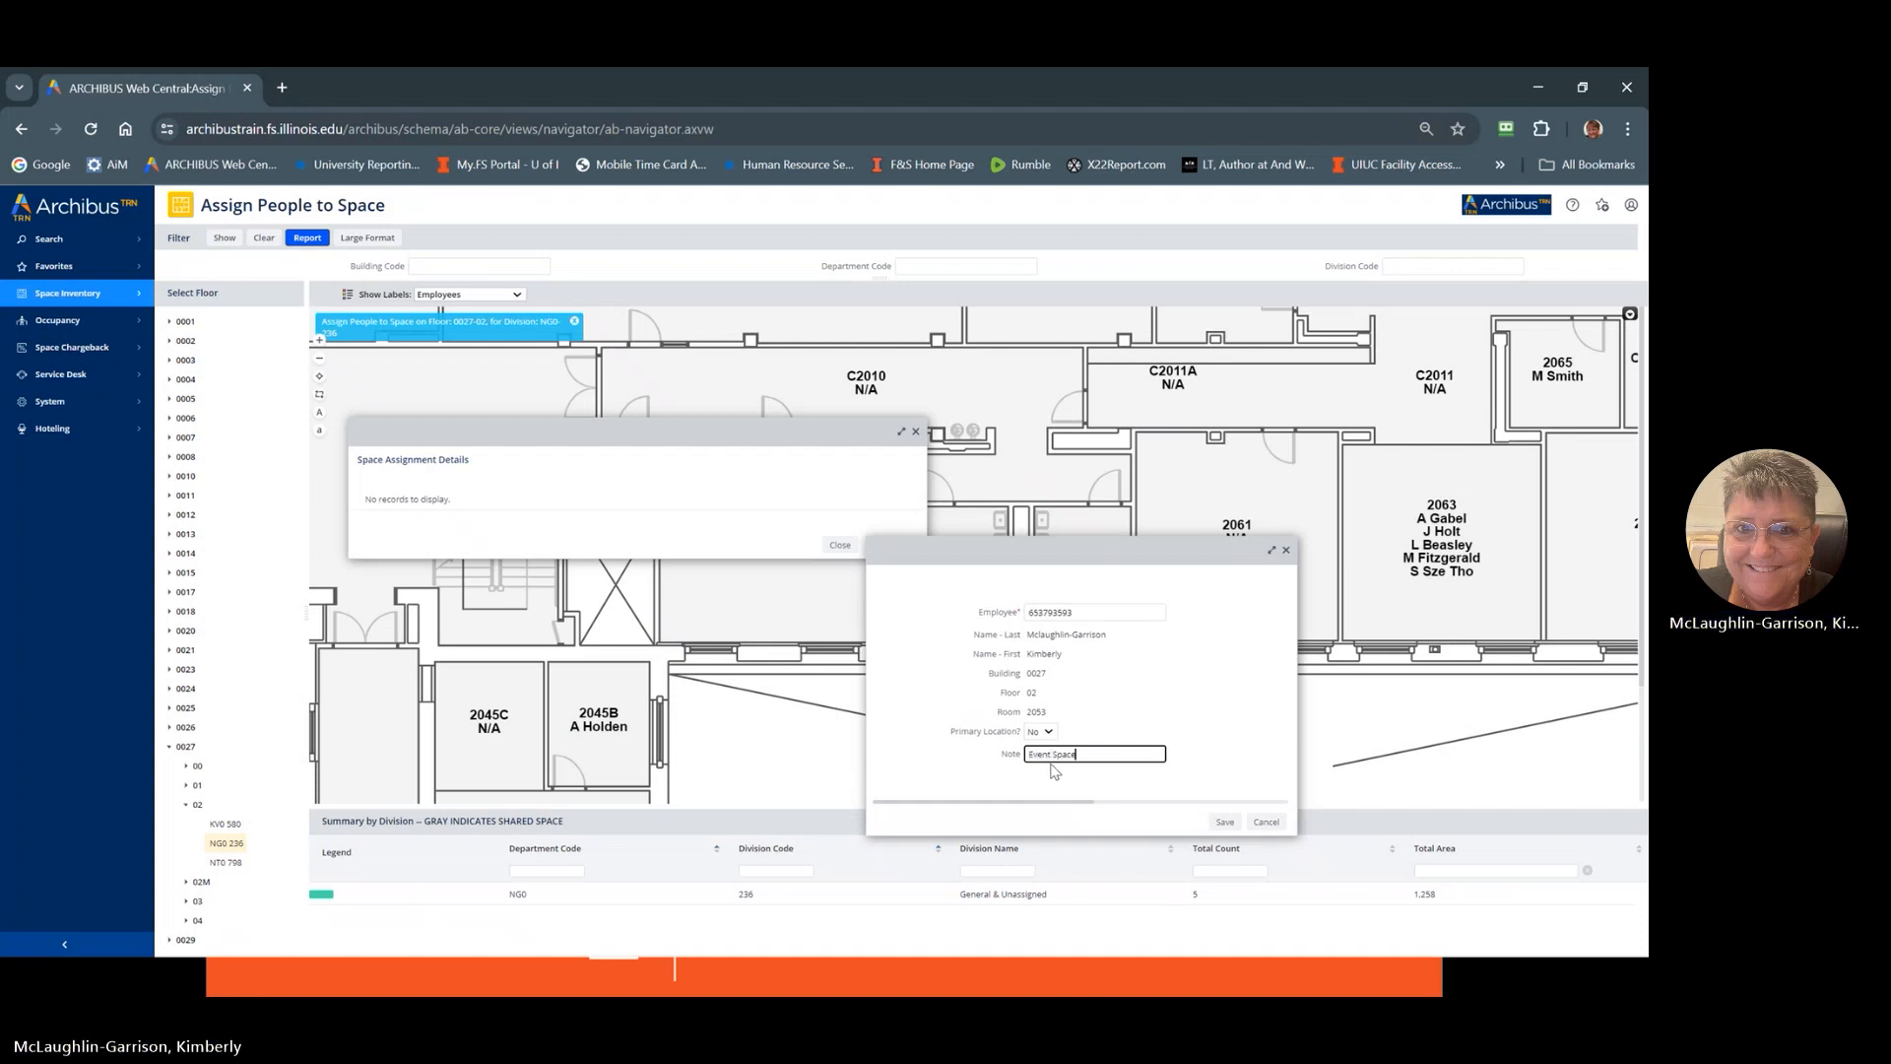
{"action": "left_click", "coordinate": [1226, 822]}
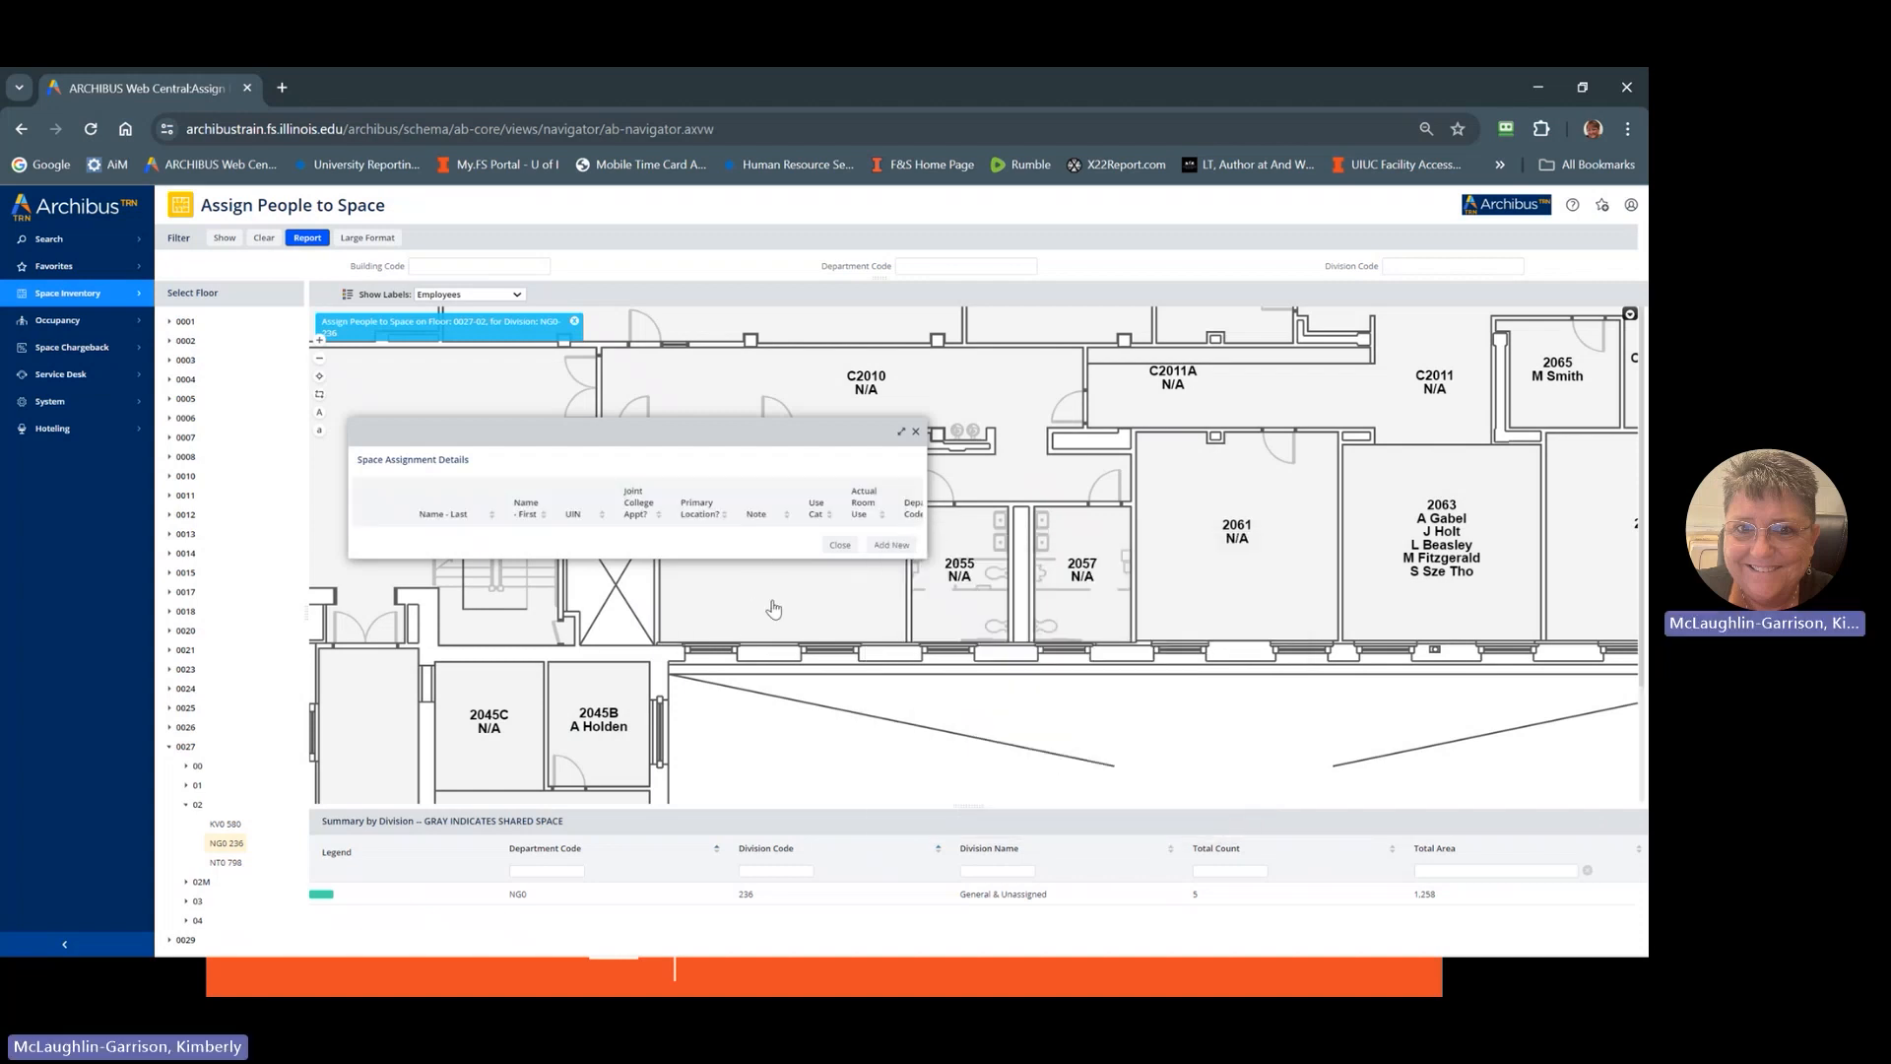
- Enlarge and review the Space Assignment Details for room 2053, close them, and check the room on the plan
{"action": "left_click_drag", "start_coordinate": [924, 554], "coordinate": [981, 694]}
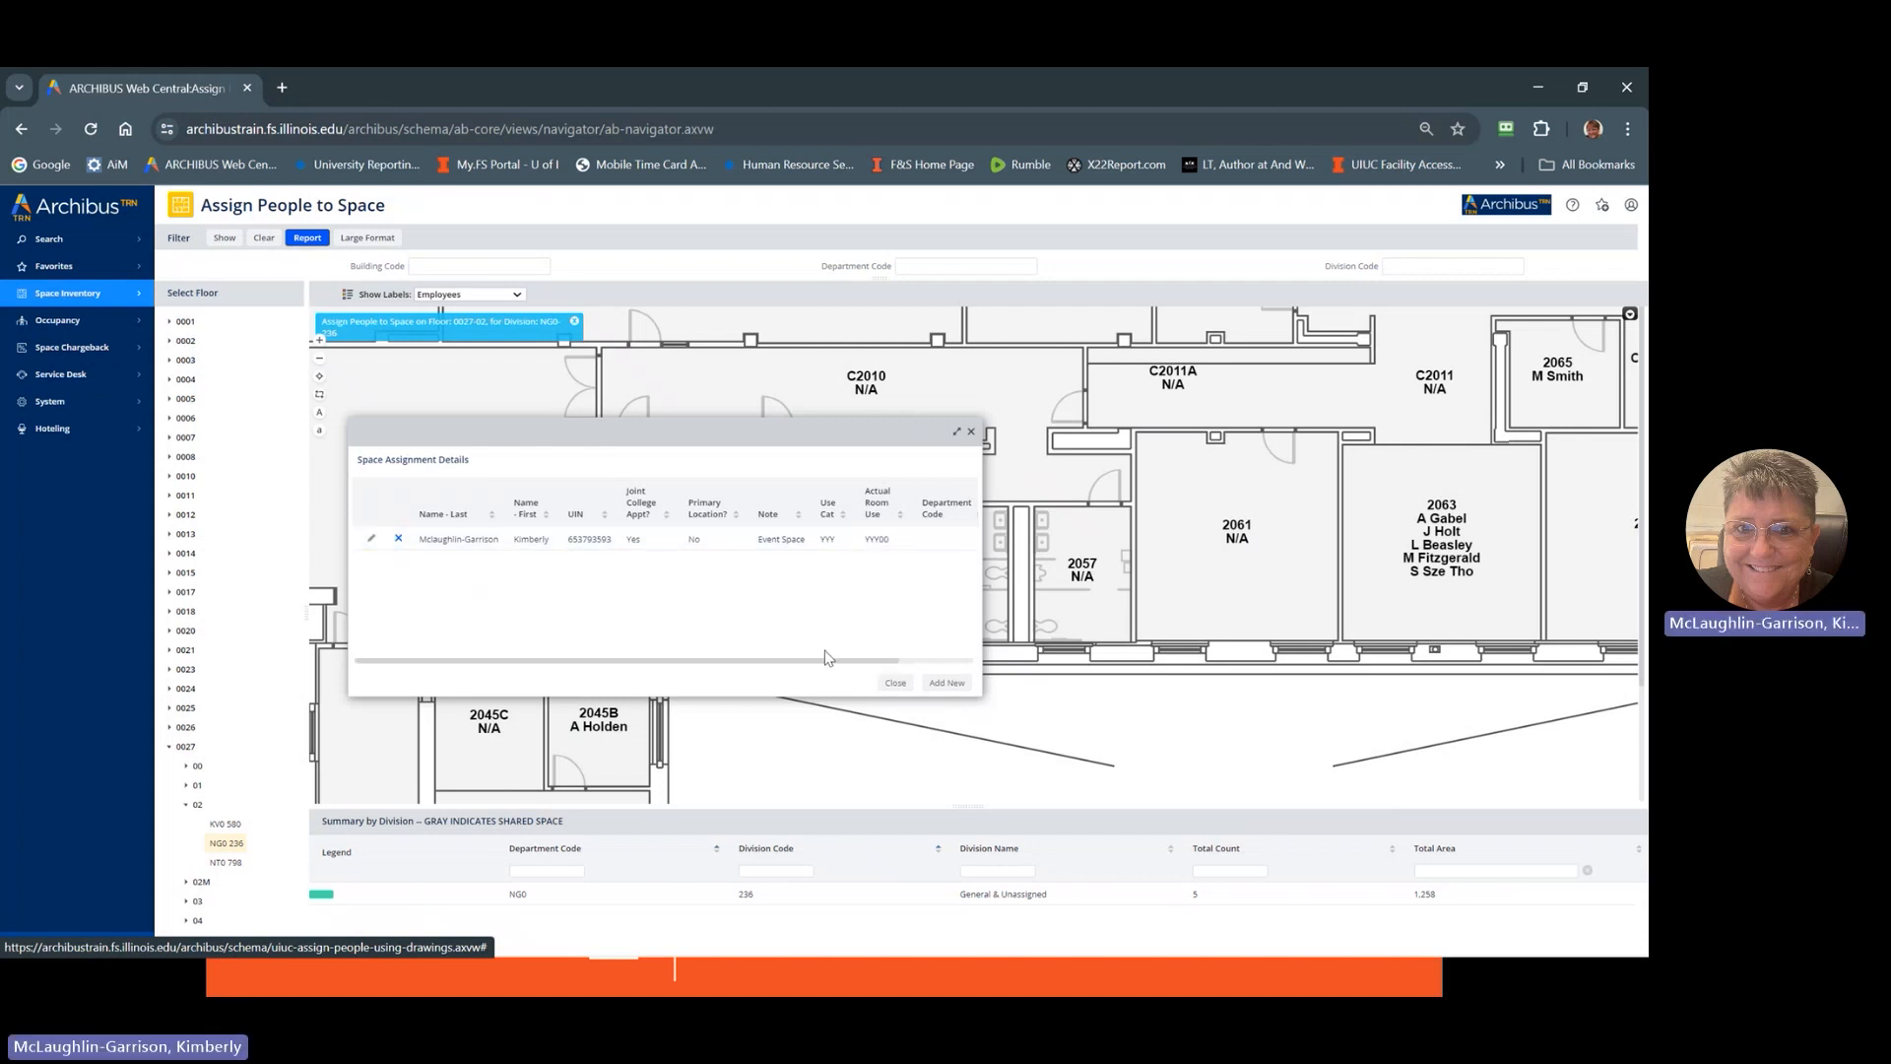
{"action": "left_click", "coordinate": [895, 683]}
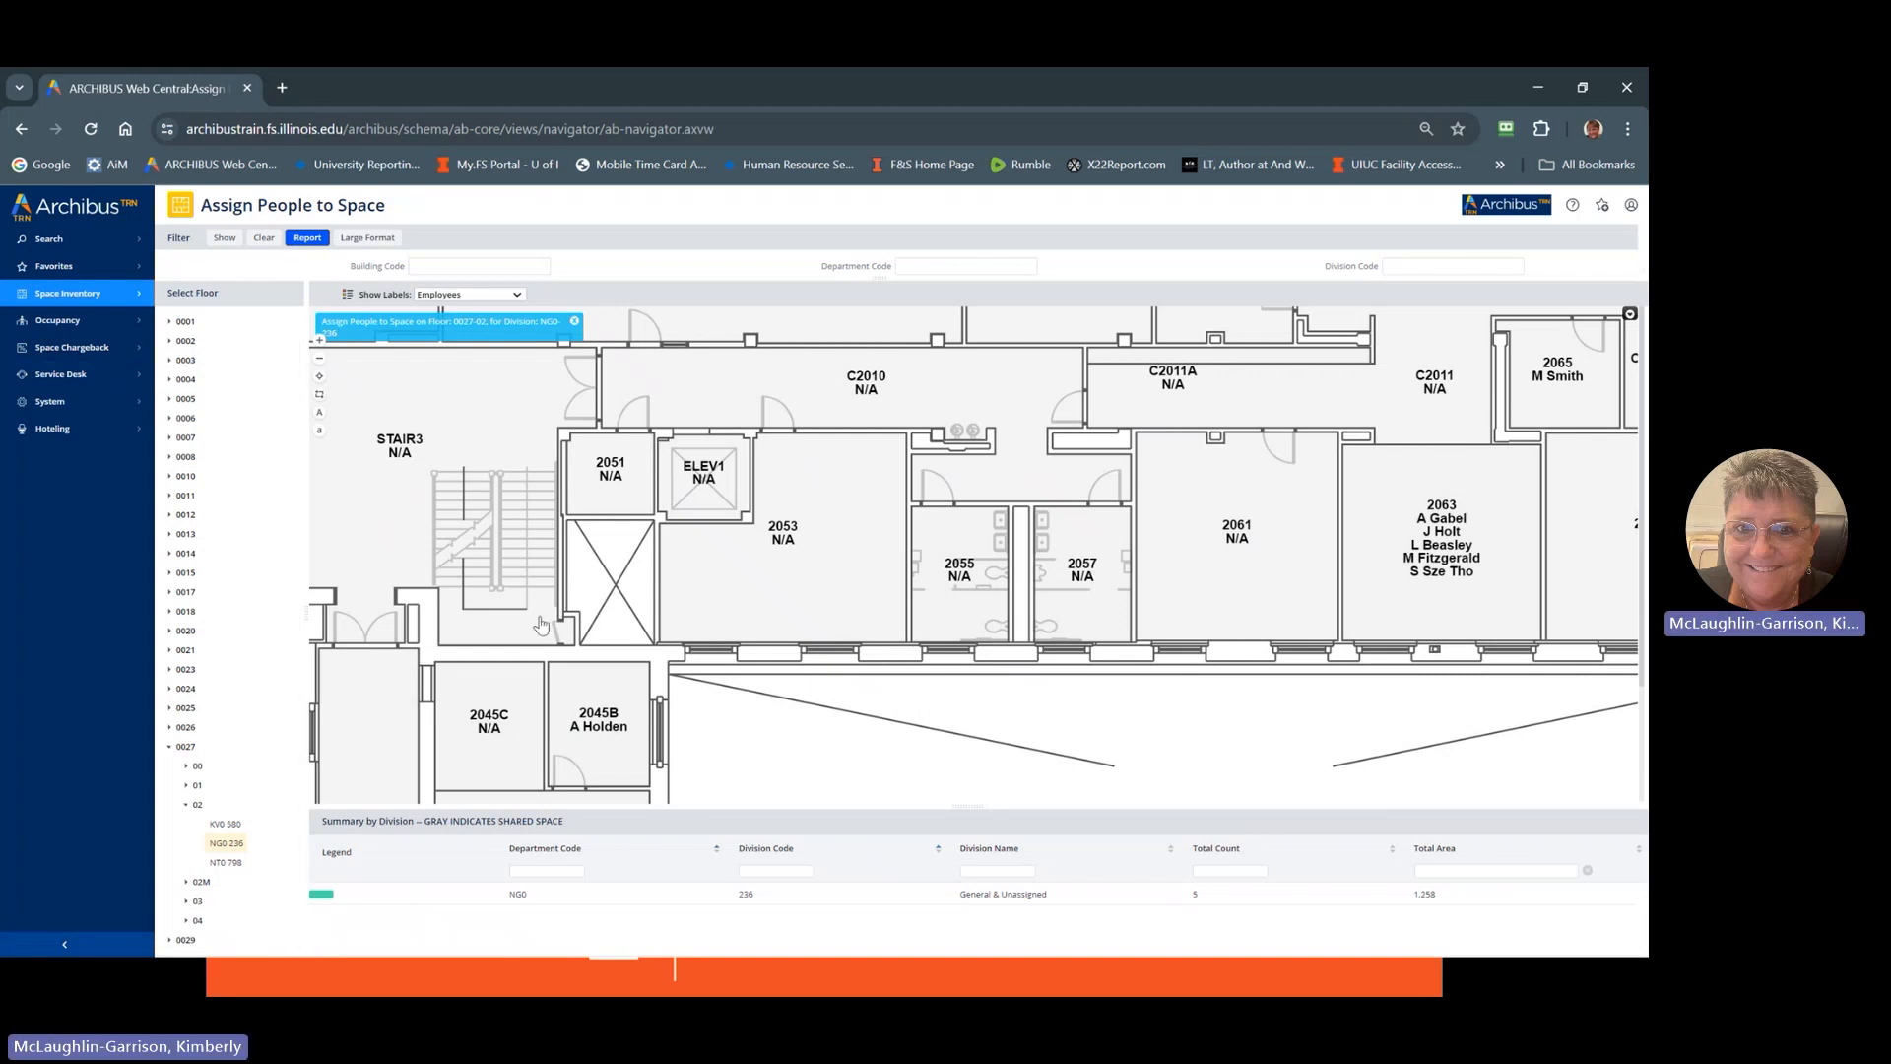
{"action": "scroll", "coordinate": [358, 540], "scroll_direction": "down", "scroll_amount": 1}
{"action": "scroll", "coordinate": [542, 624], "scroll_direction": "up", "scroll_amount": 3}
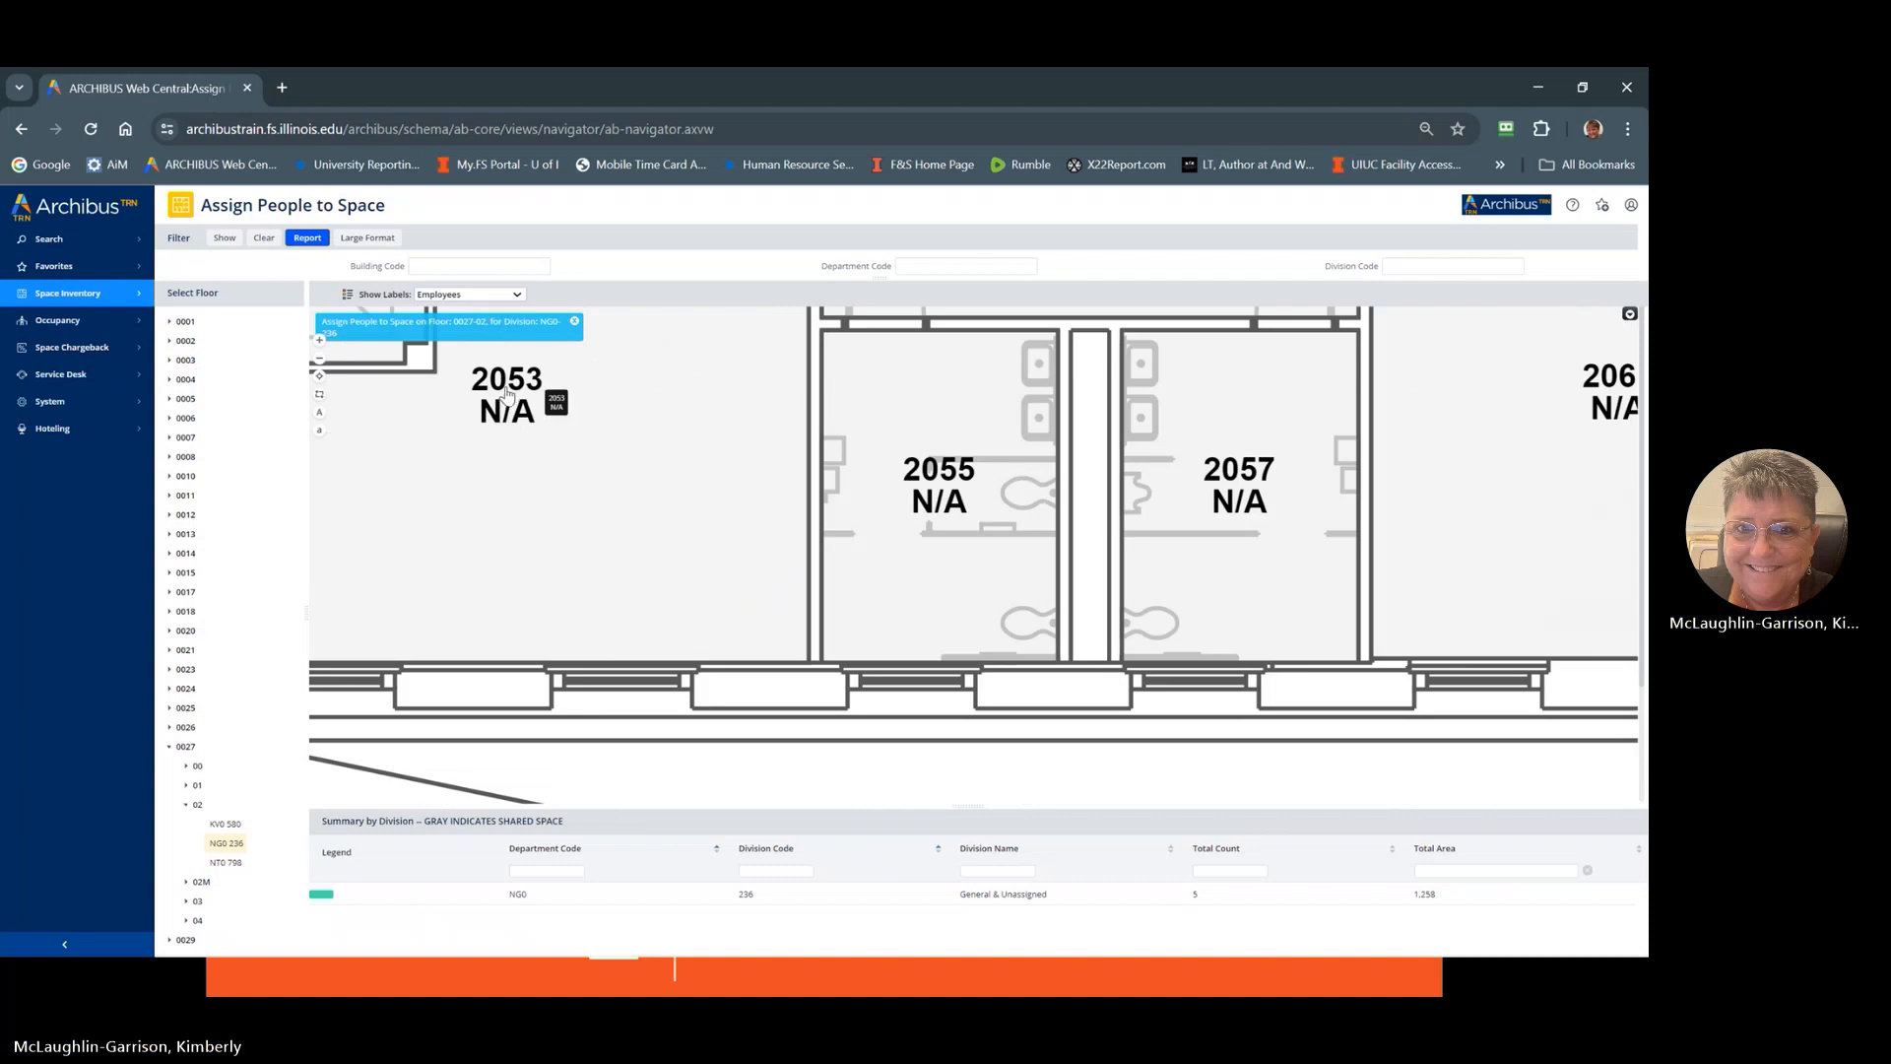
- Use Find People in Space to show the employee's assigned spaces by last name, and enlarge the space details list
{"action": "left_click", "coordinate": [59, 295]}
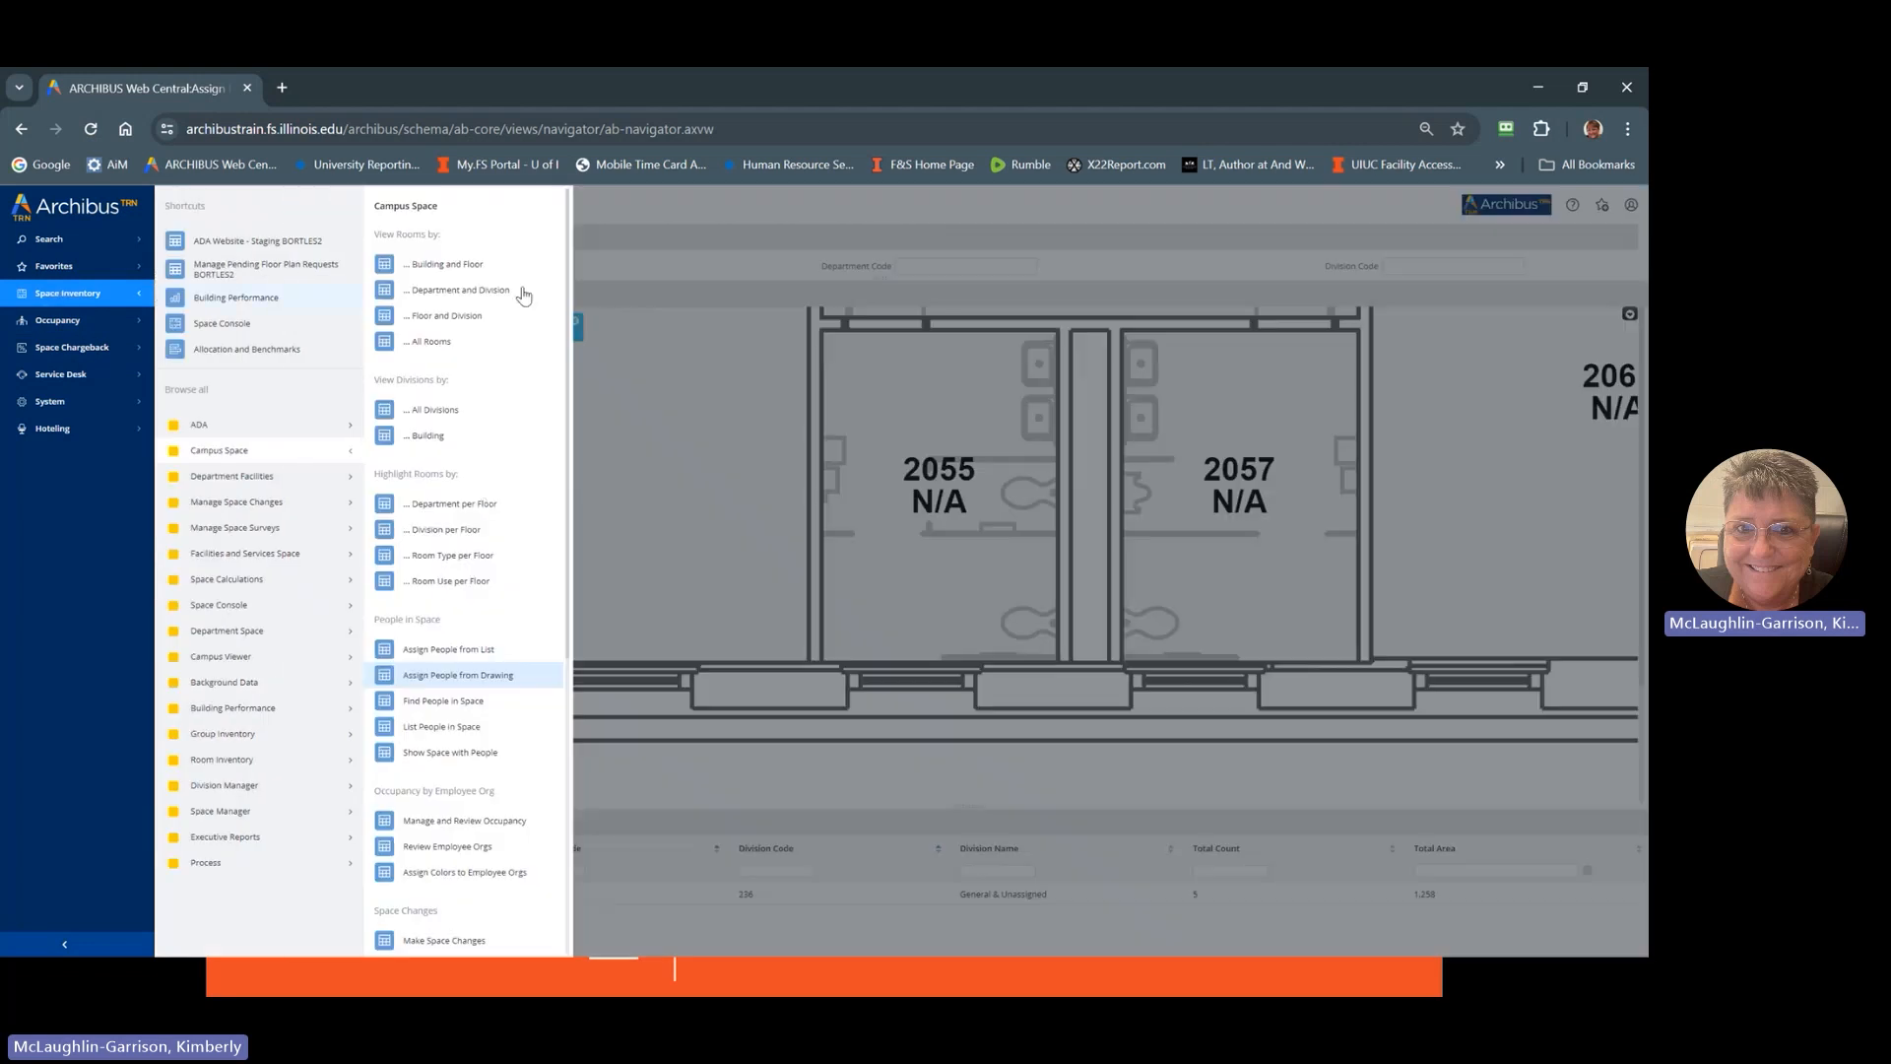
{"action": "left_click", "coordinate": [434, 701]}
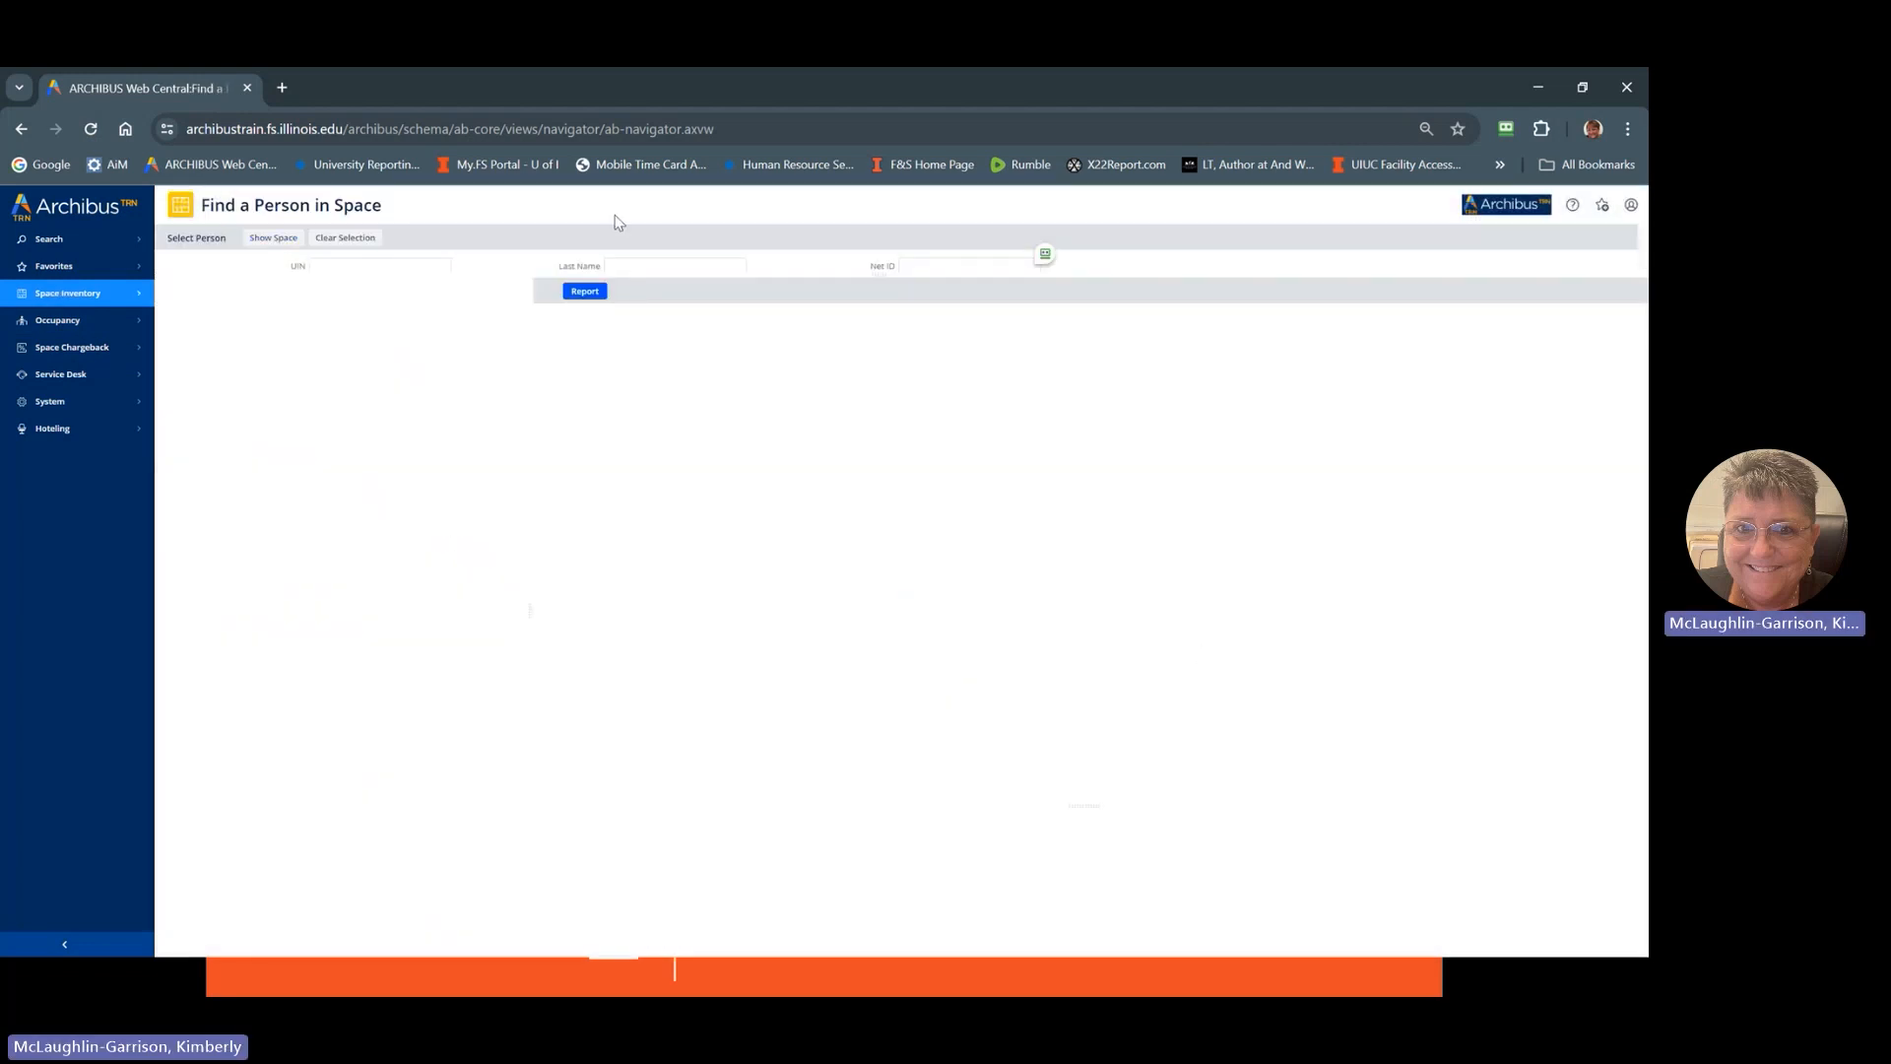
{"action": "left_click", "coordinate": [681, 265]}
{"action": "type", "text": "McLaughl"}
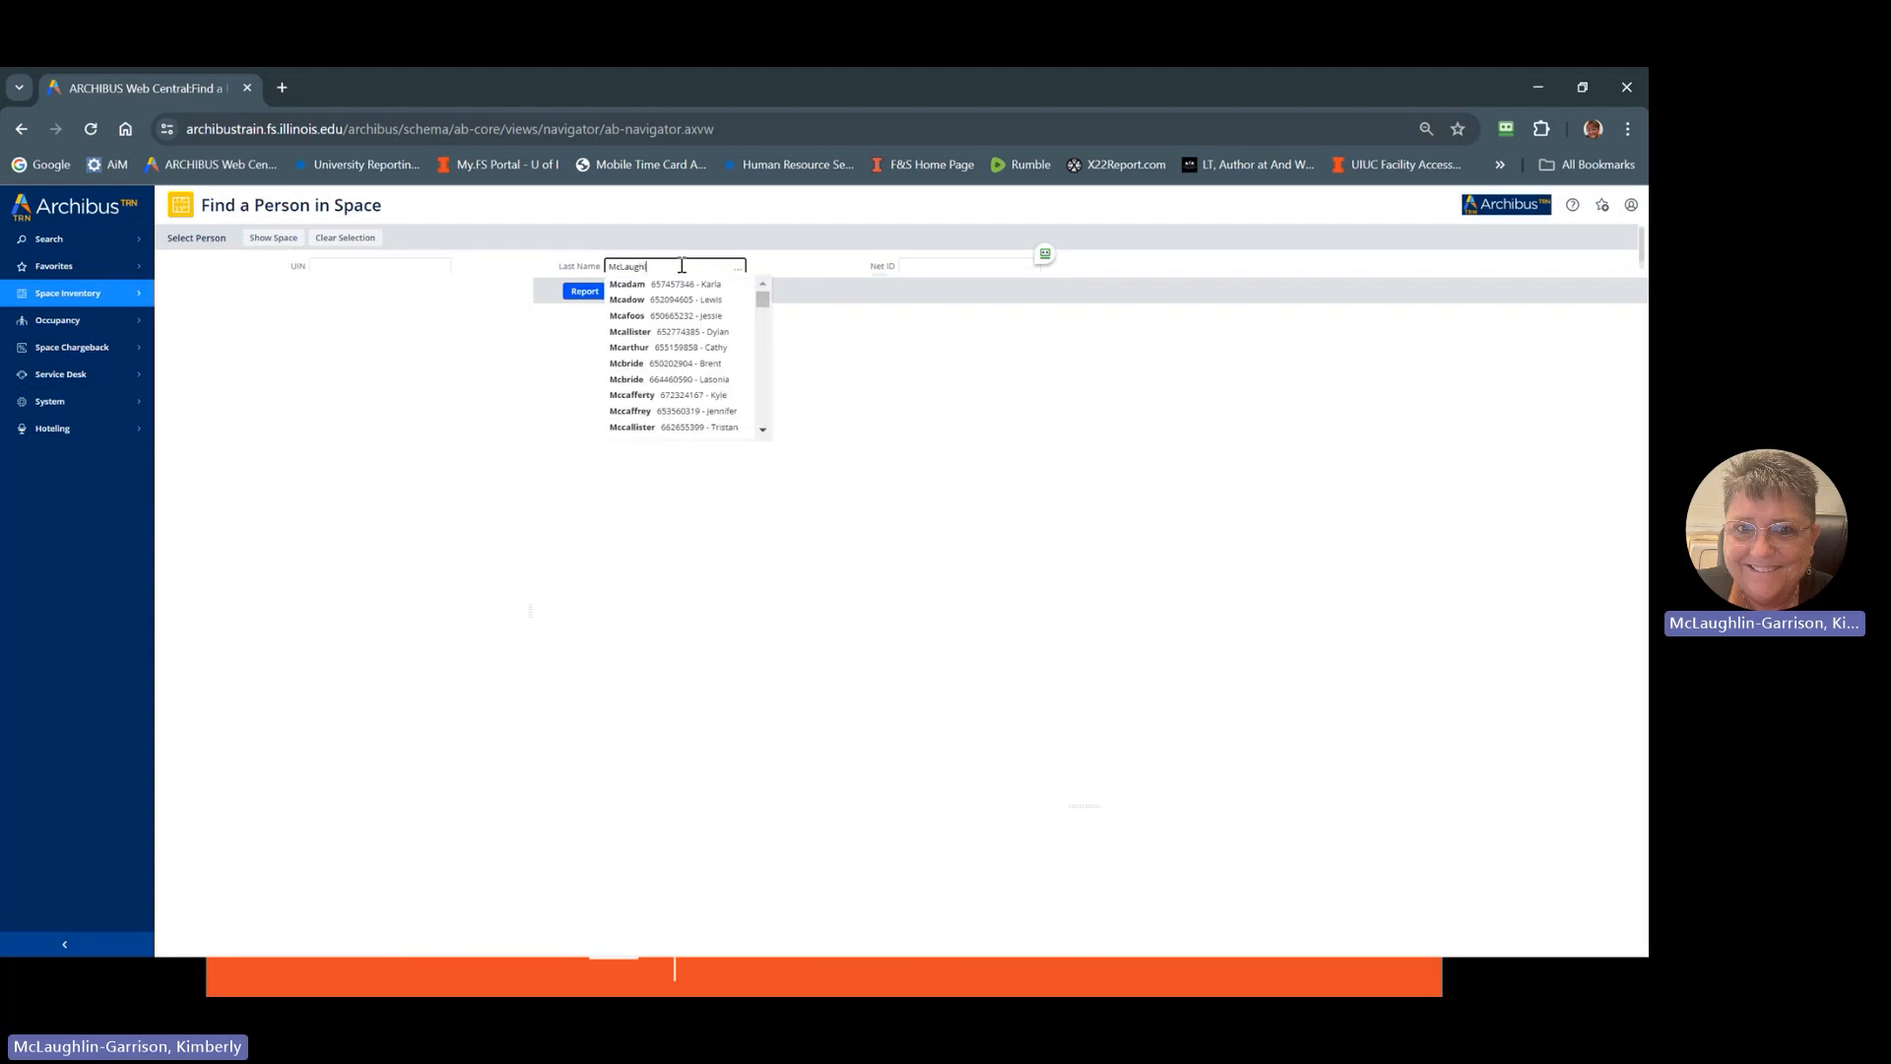
{"action": "type", "text": "in"}
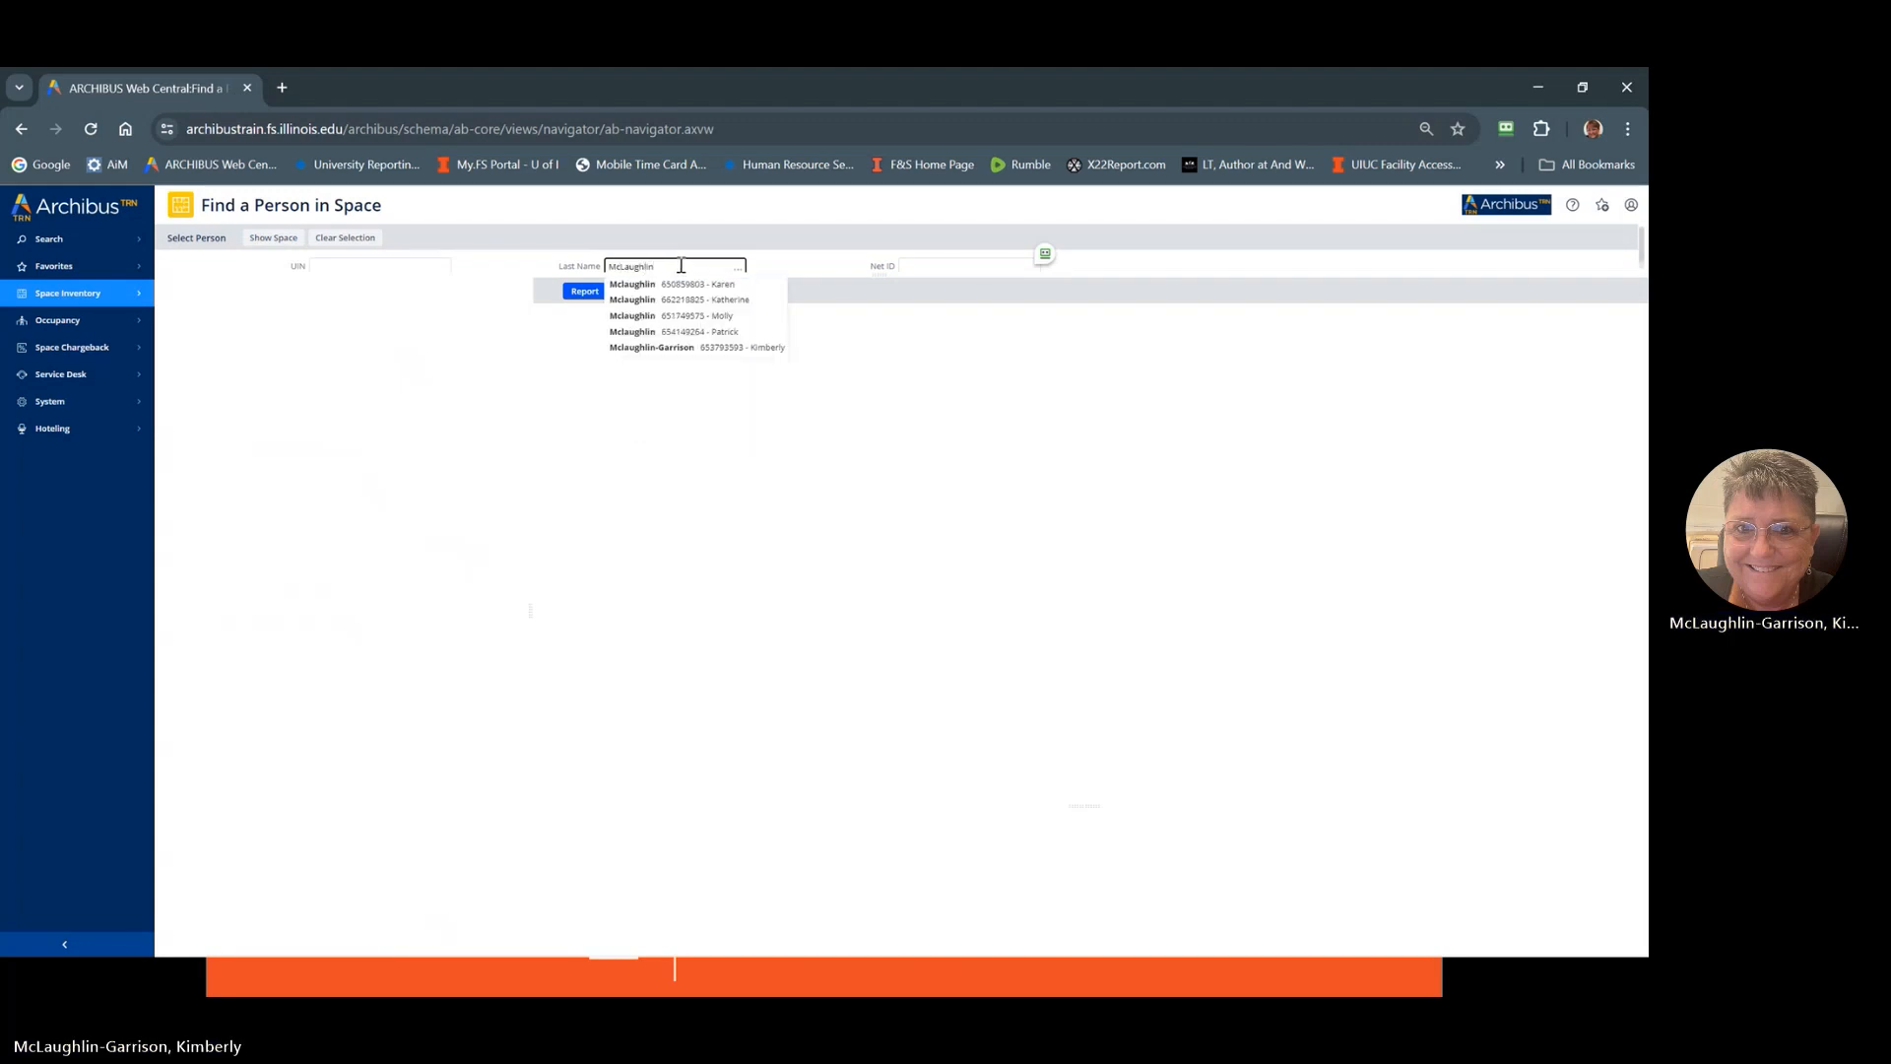
{"action": "left_click", "coordinate": [666, 348]}
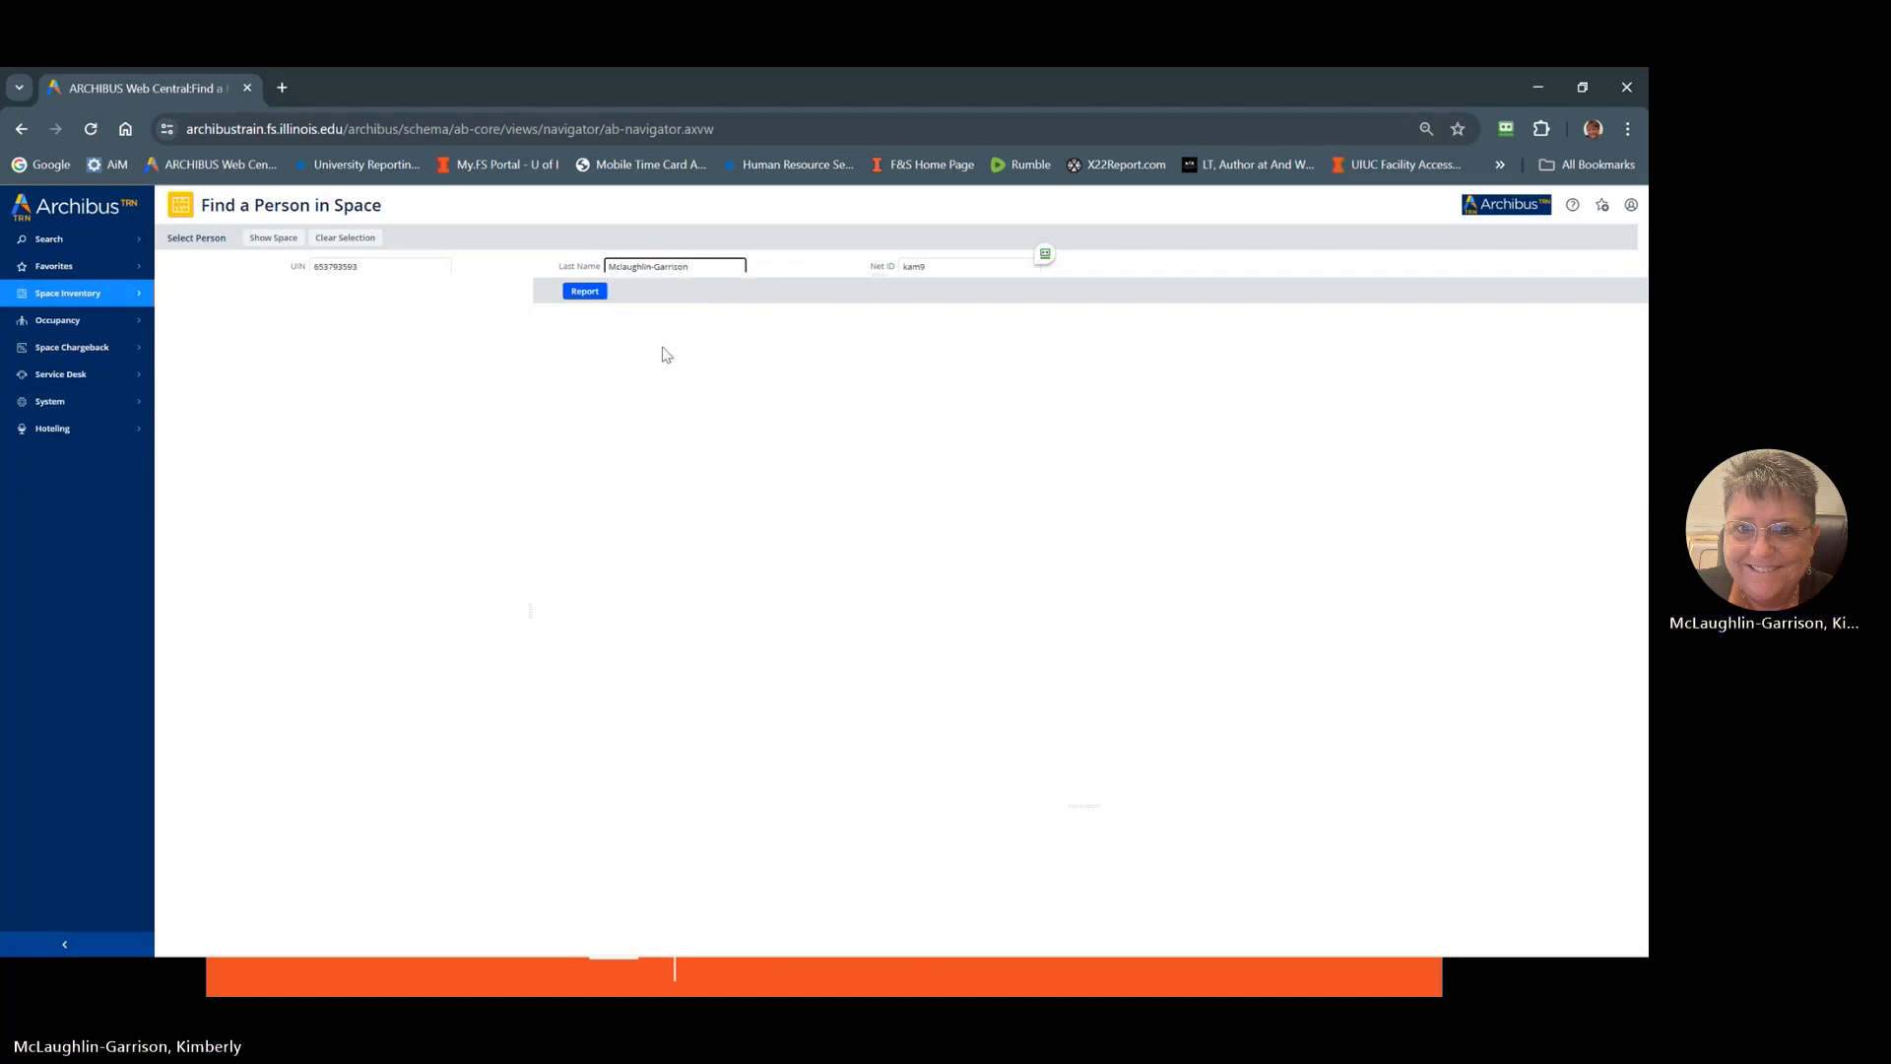
{"action": "left_click", "coordinate": [266, 245]}
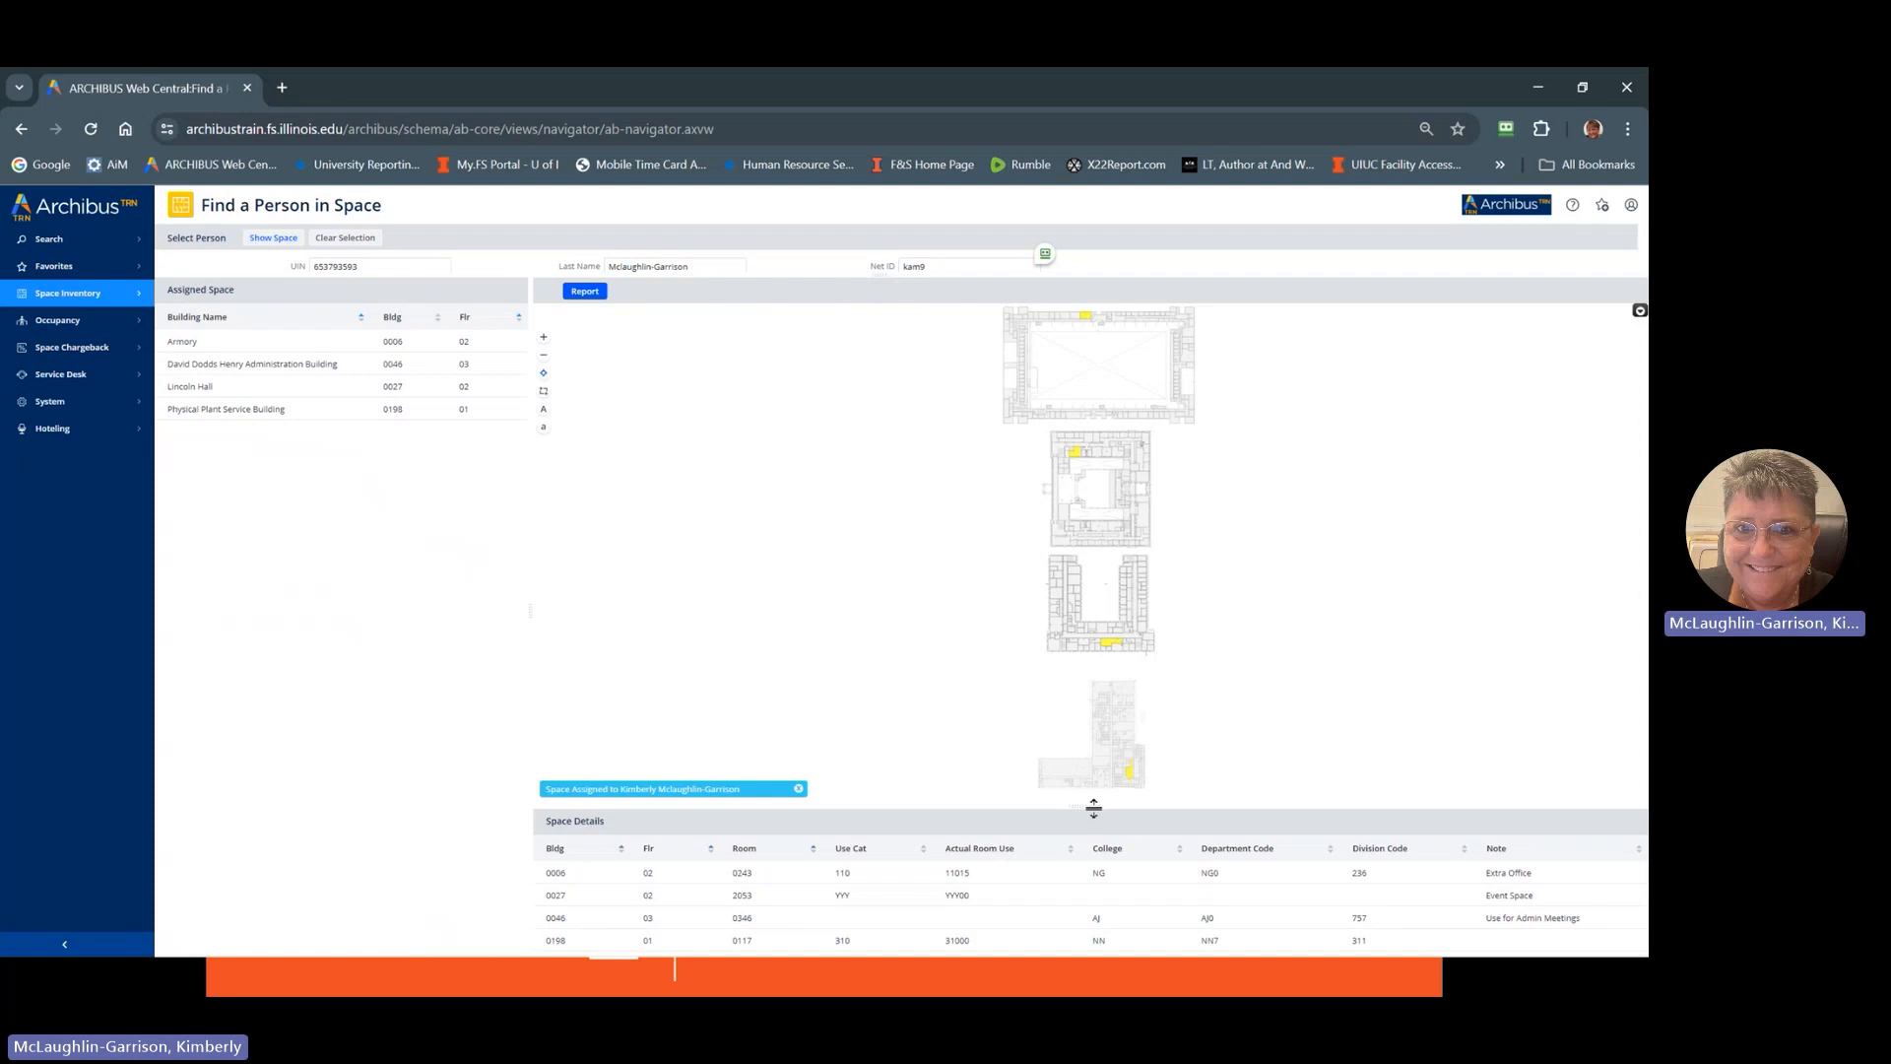
{"action": "left_click_drag", "start_coordinate": [1092, 808], "coordinate": [1093, 532]}
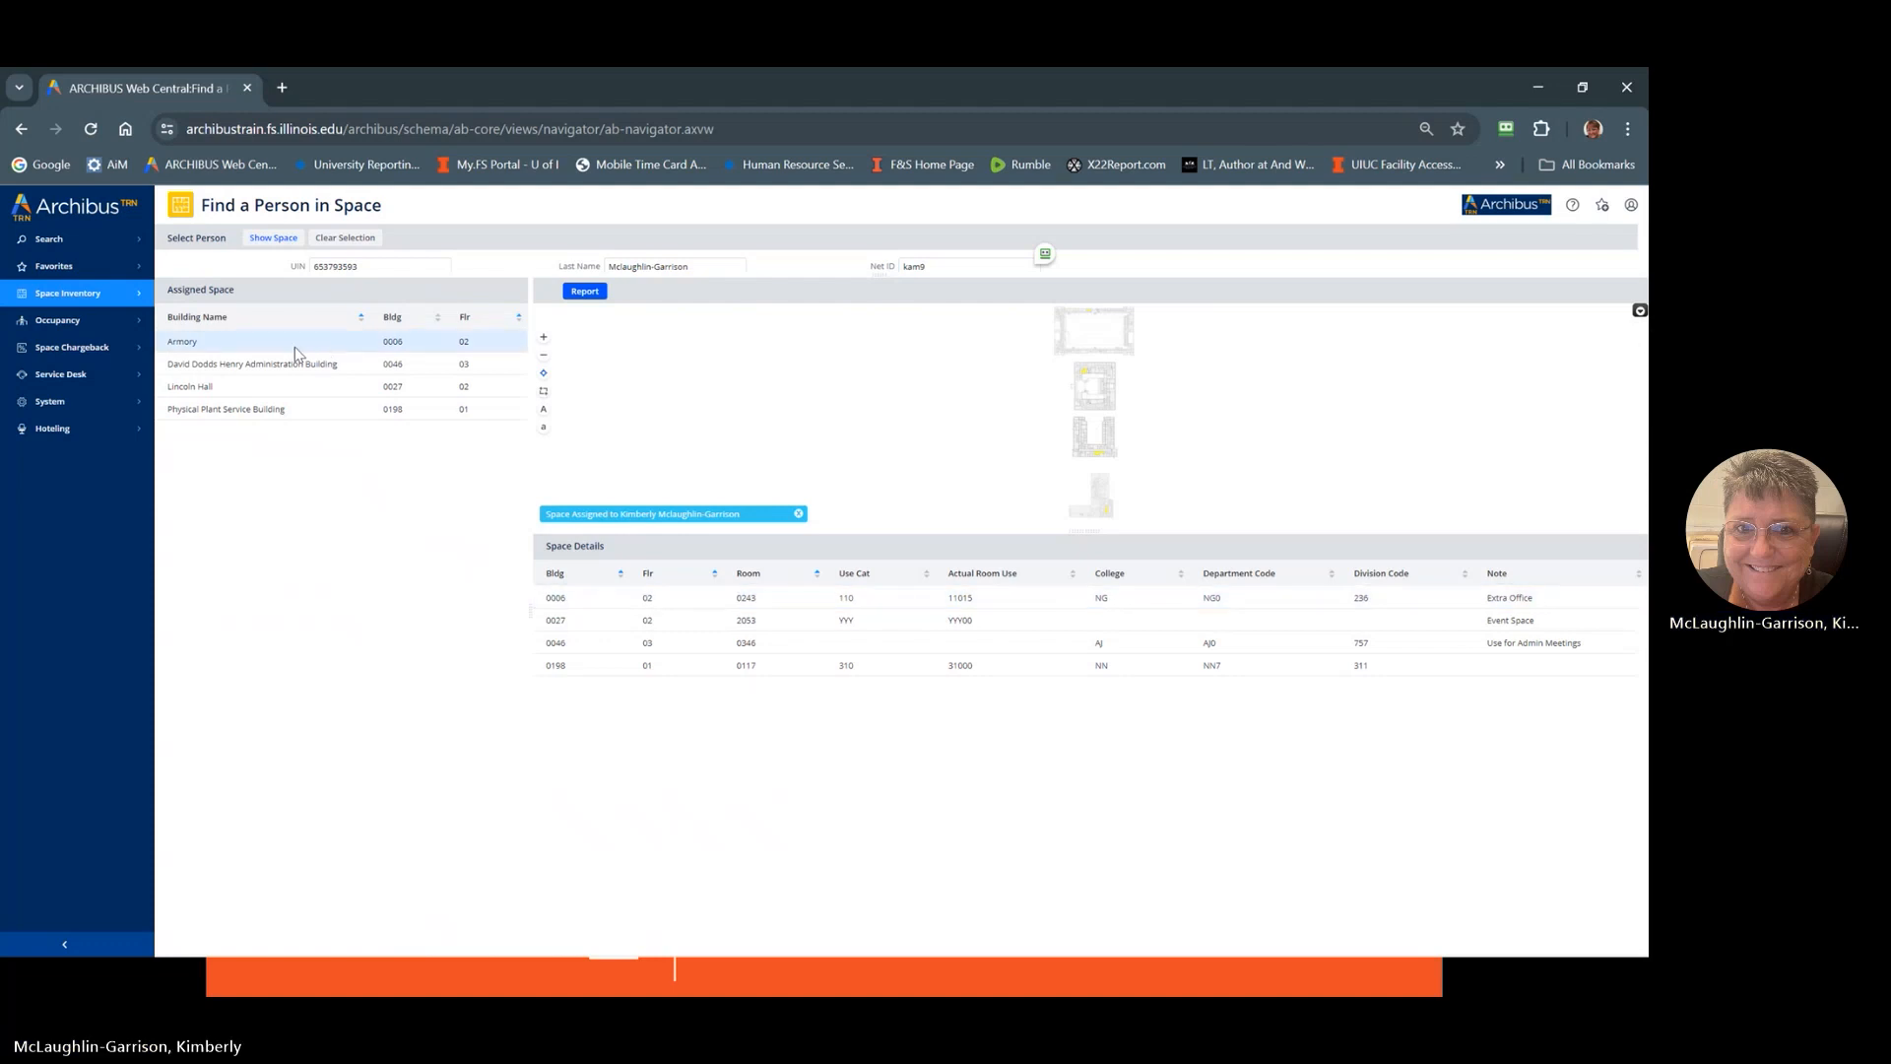
- Open List People in Space and filter the list to building number 0046
{"action": "left_click", "coordinate": [66, 297]}
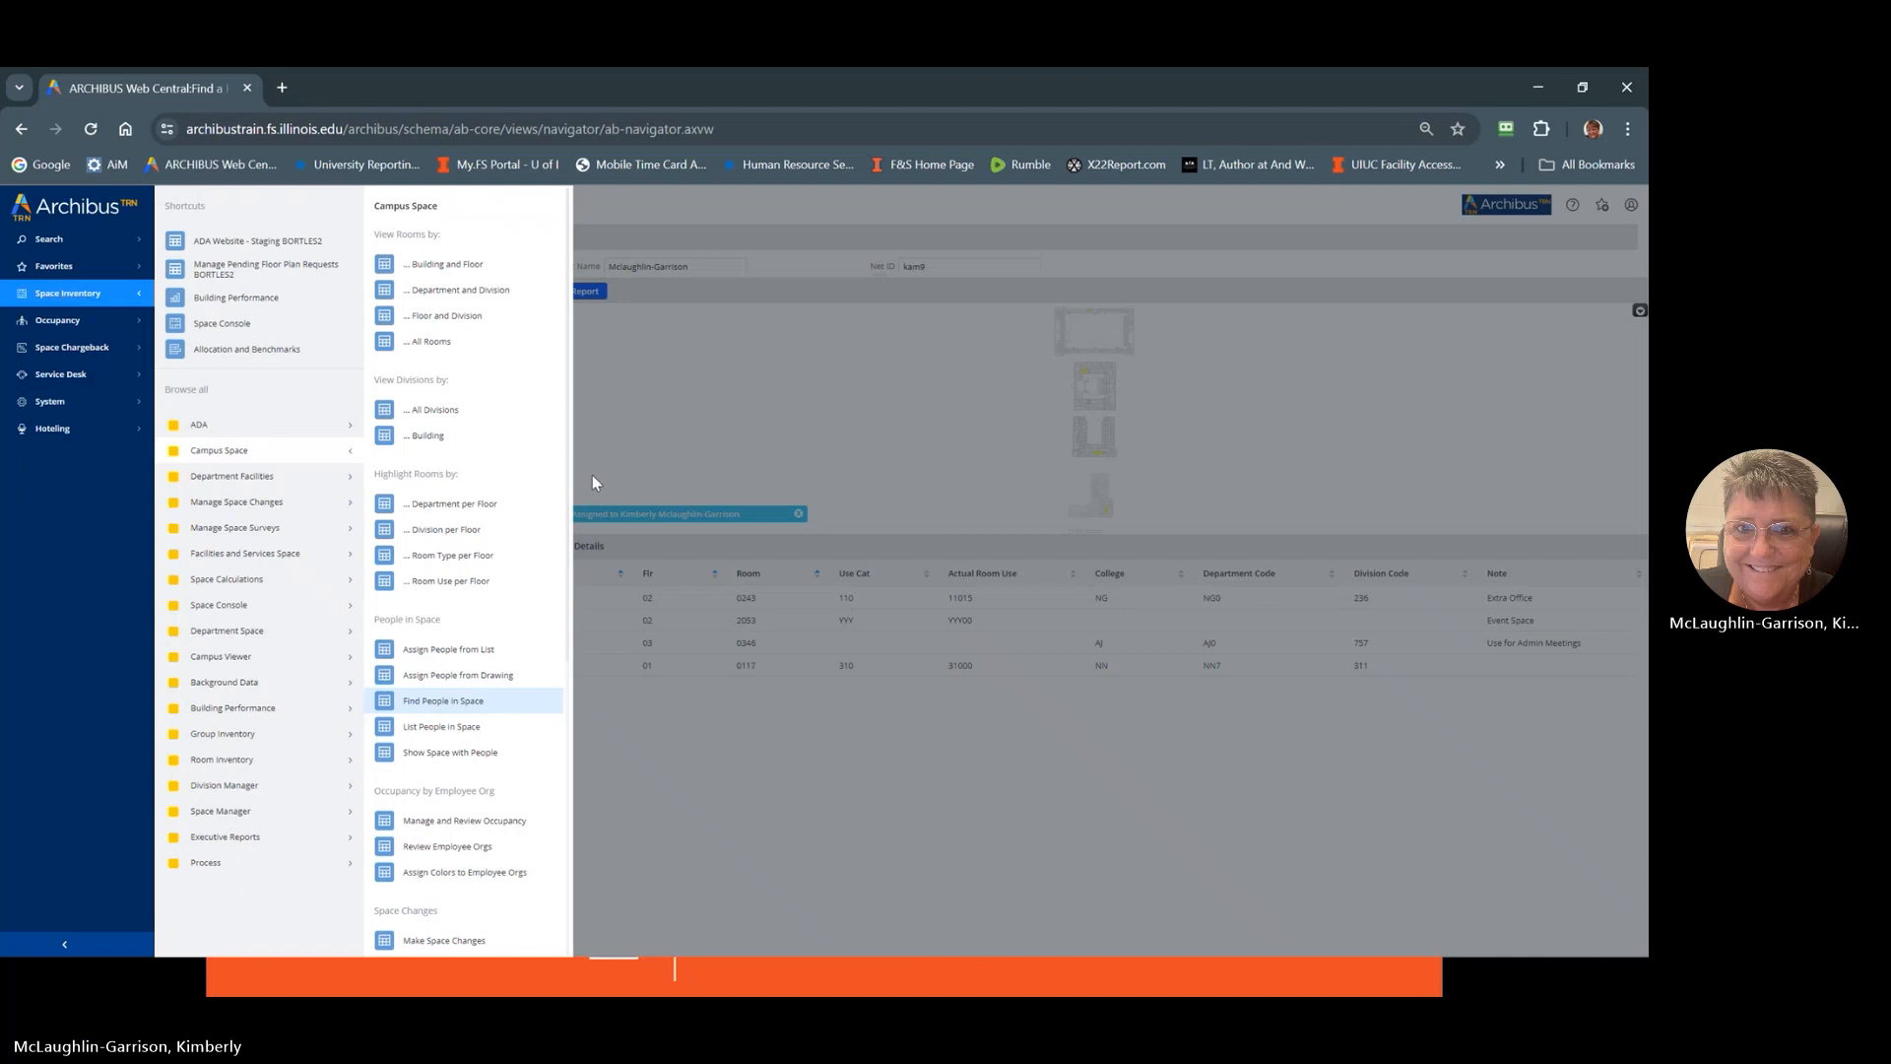
{"action": "left_click", "coordinate": [443, 729]}
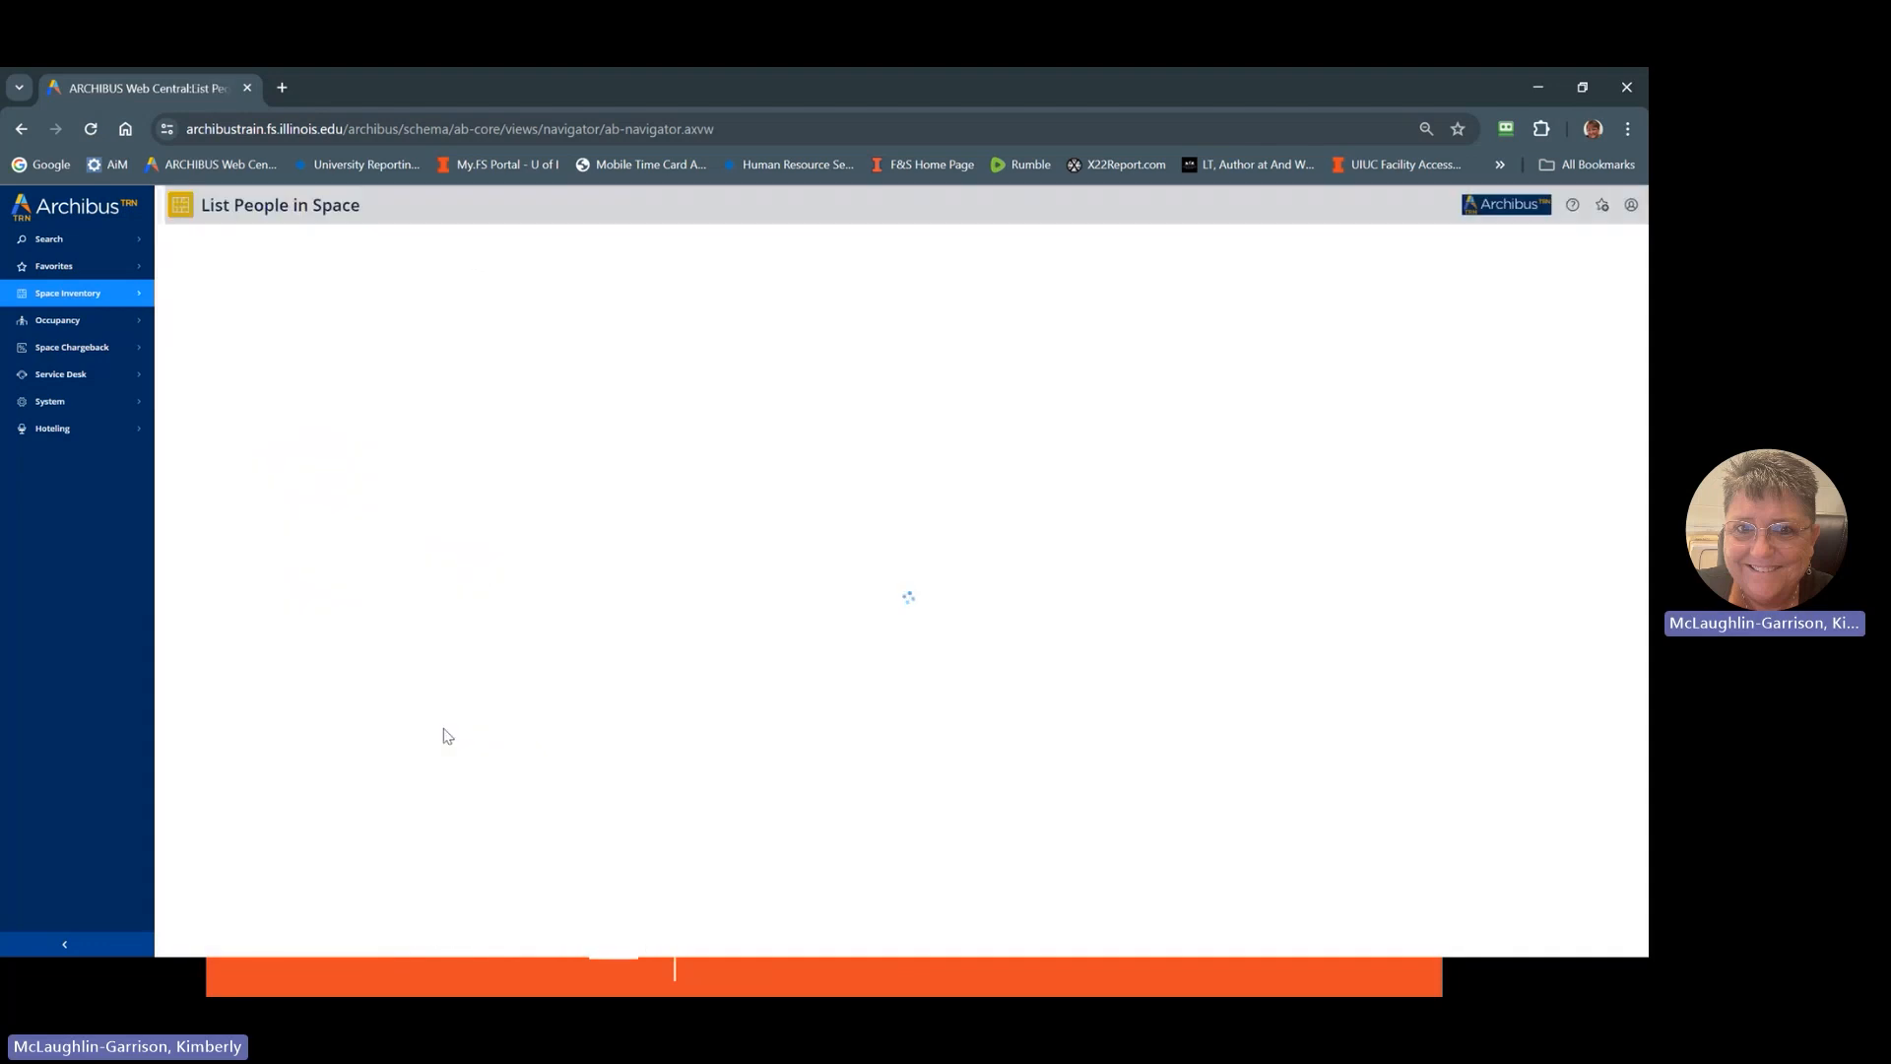
{"action": "left_click", "coordinate": [365, 286]}
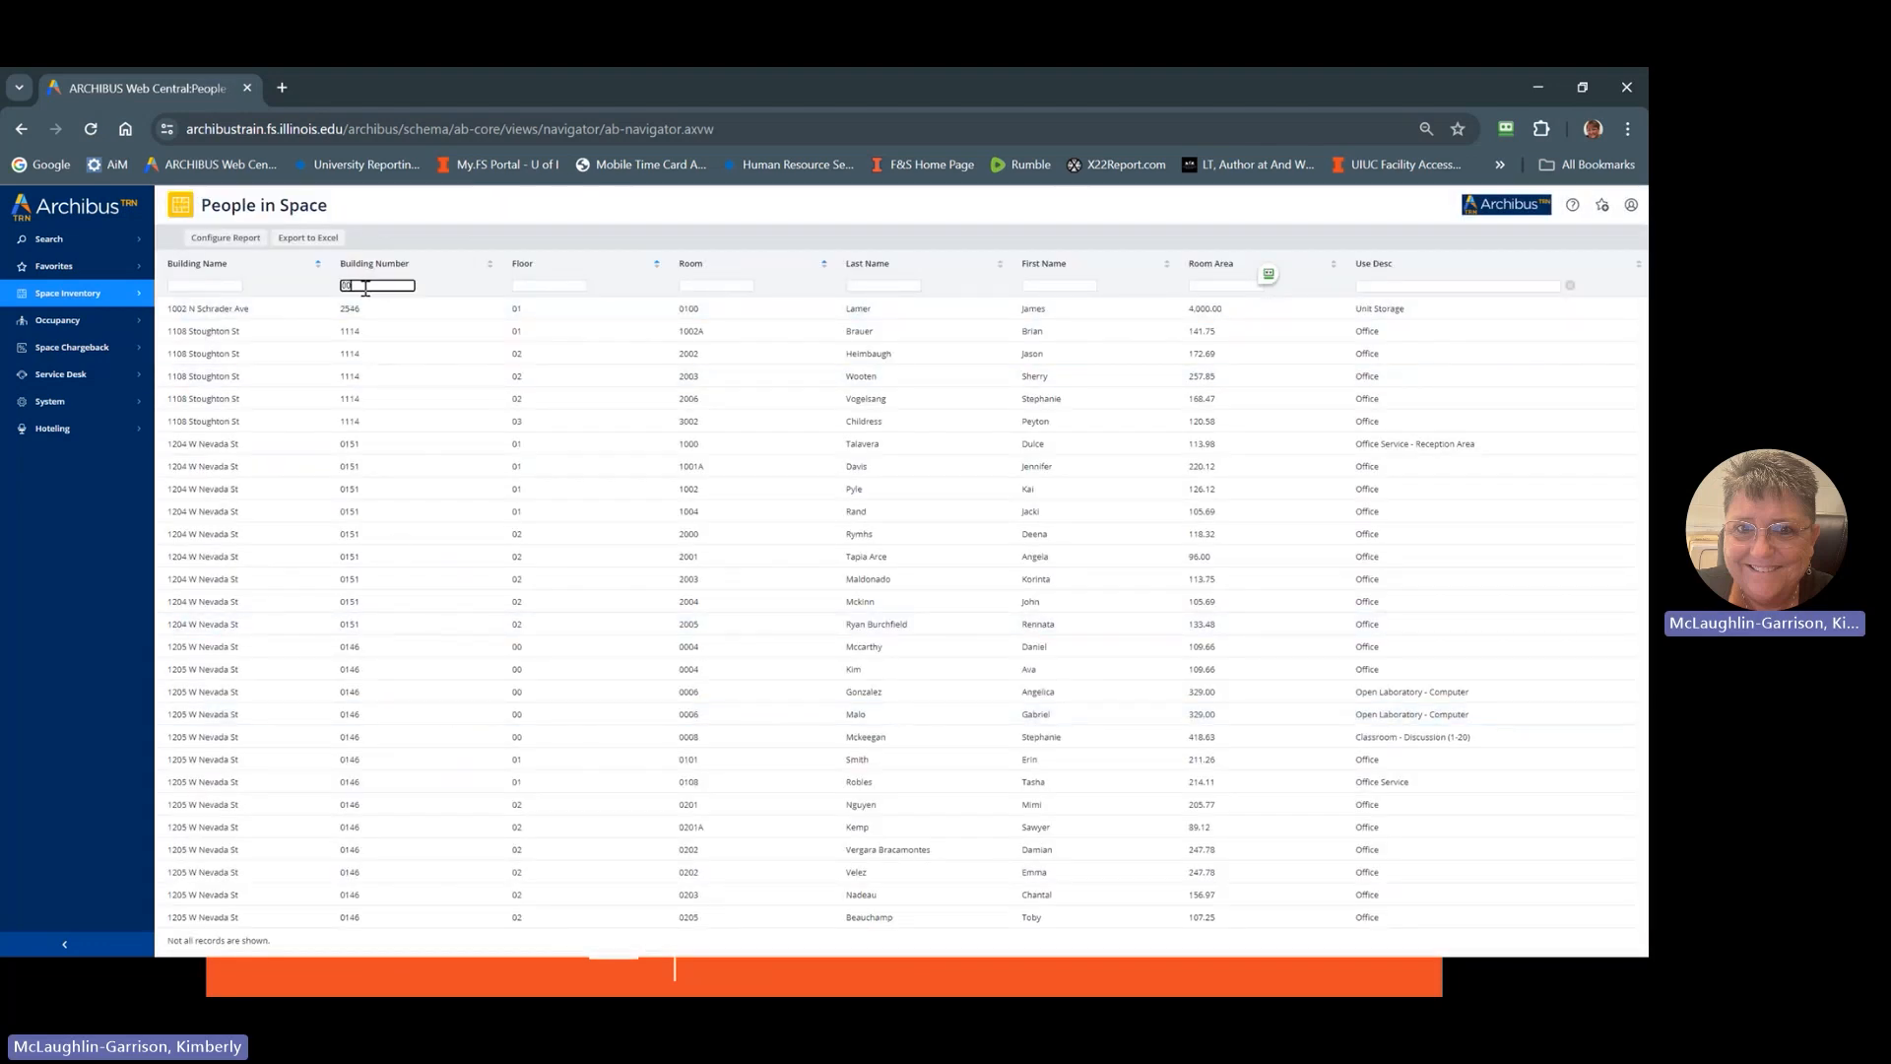
{"action": "key", "text": "Return"}
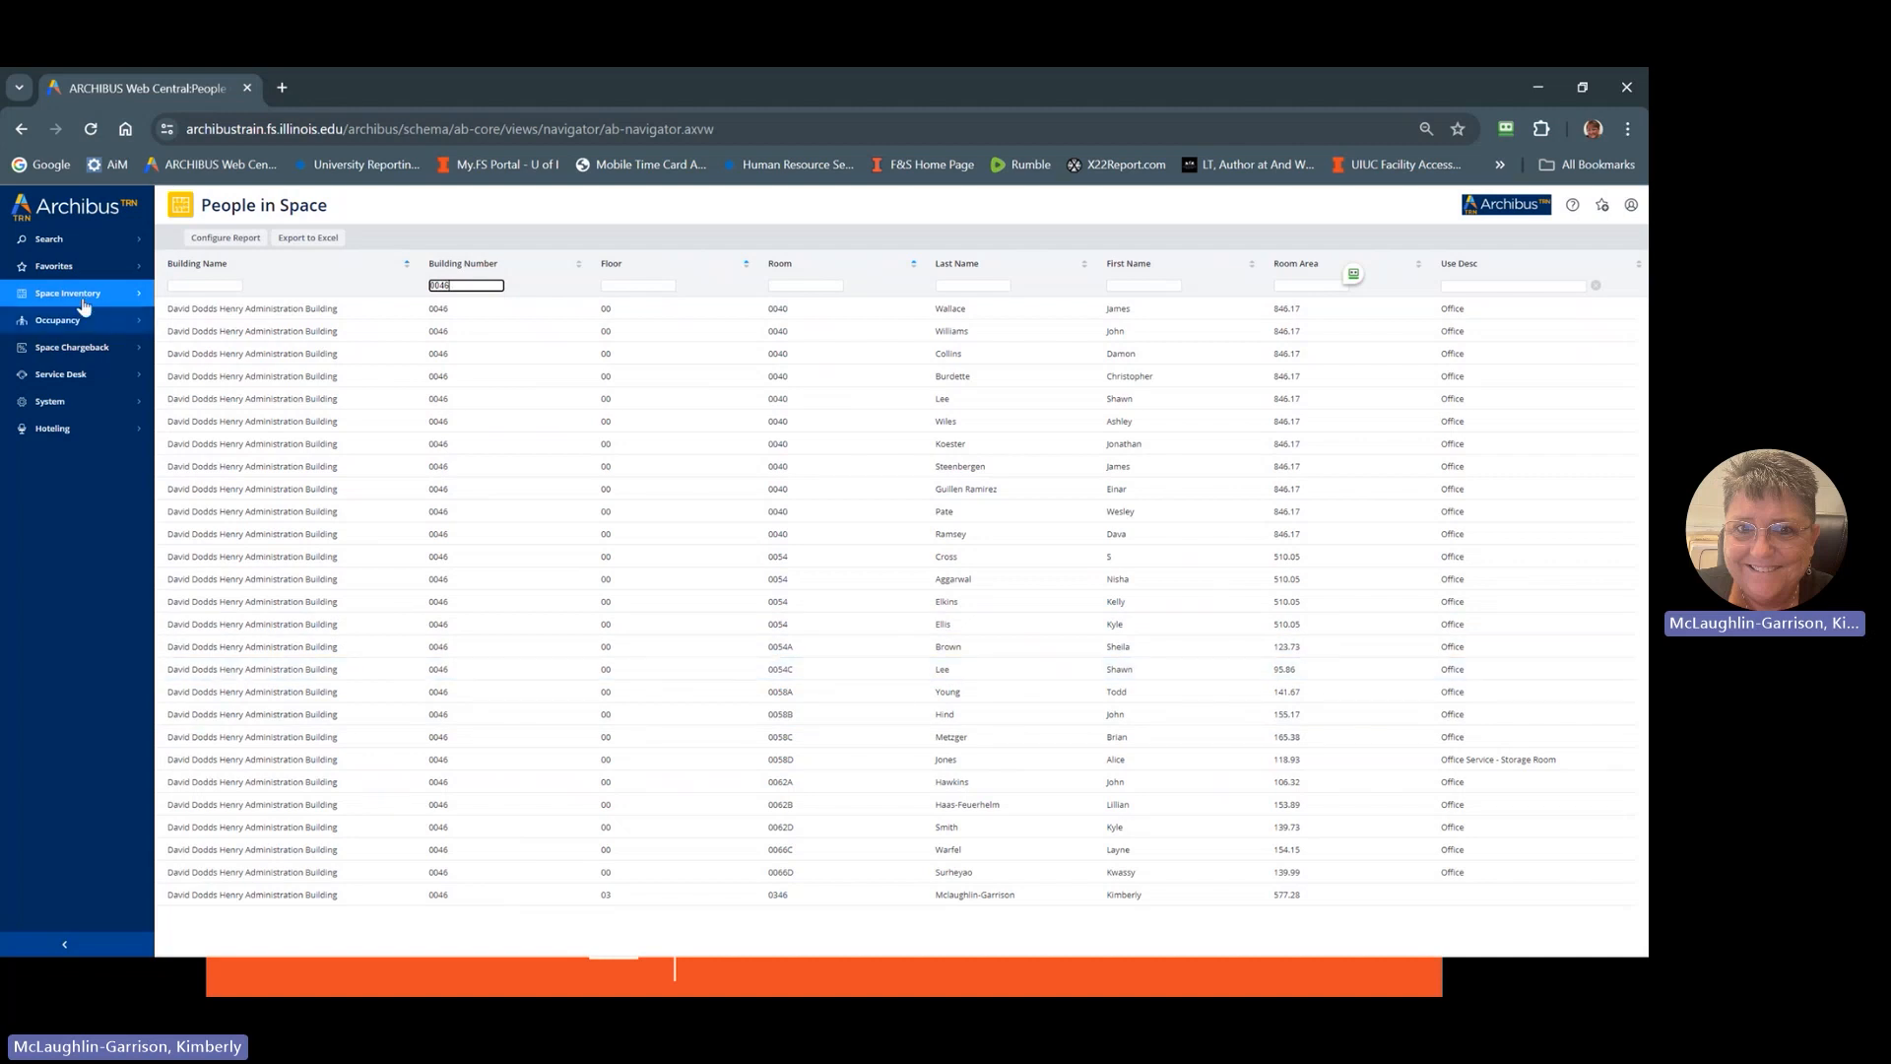
- Open Show Space with People and display the plan for building 0006, floor 02
{"action": "left_click", "coordinate": [129, 294]}
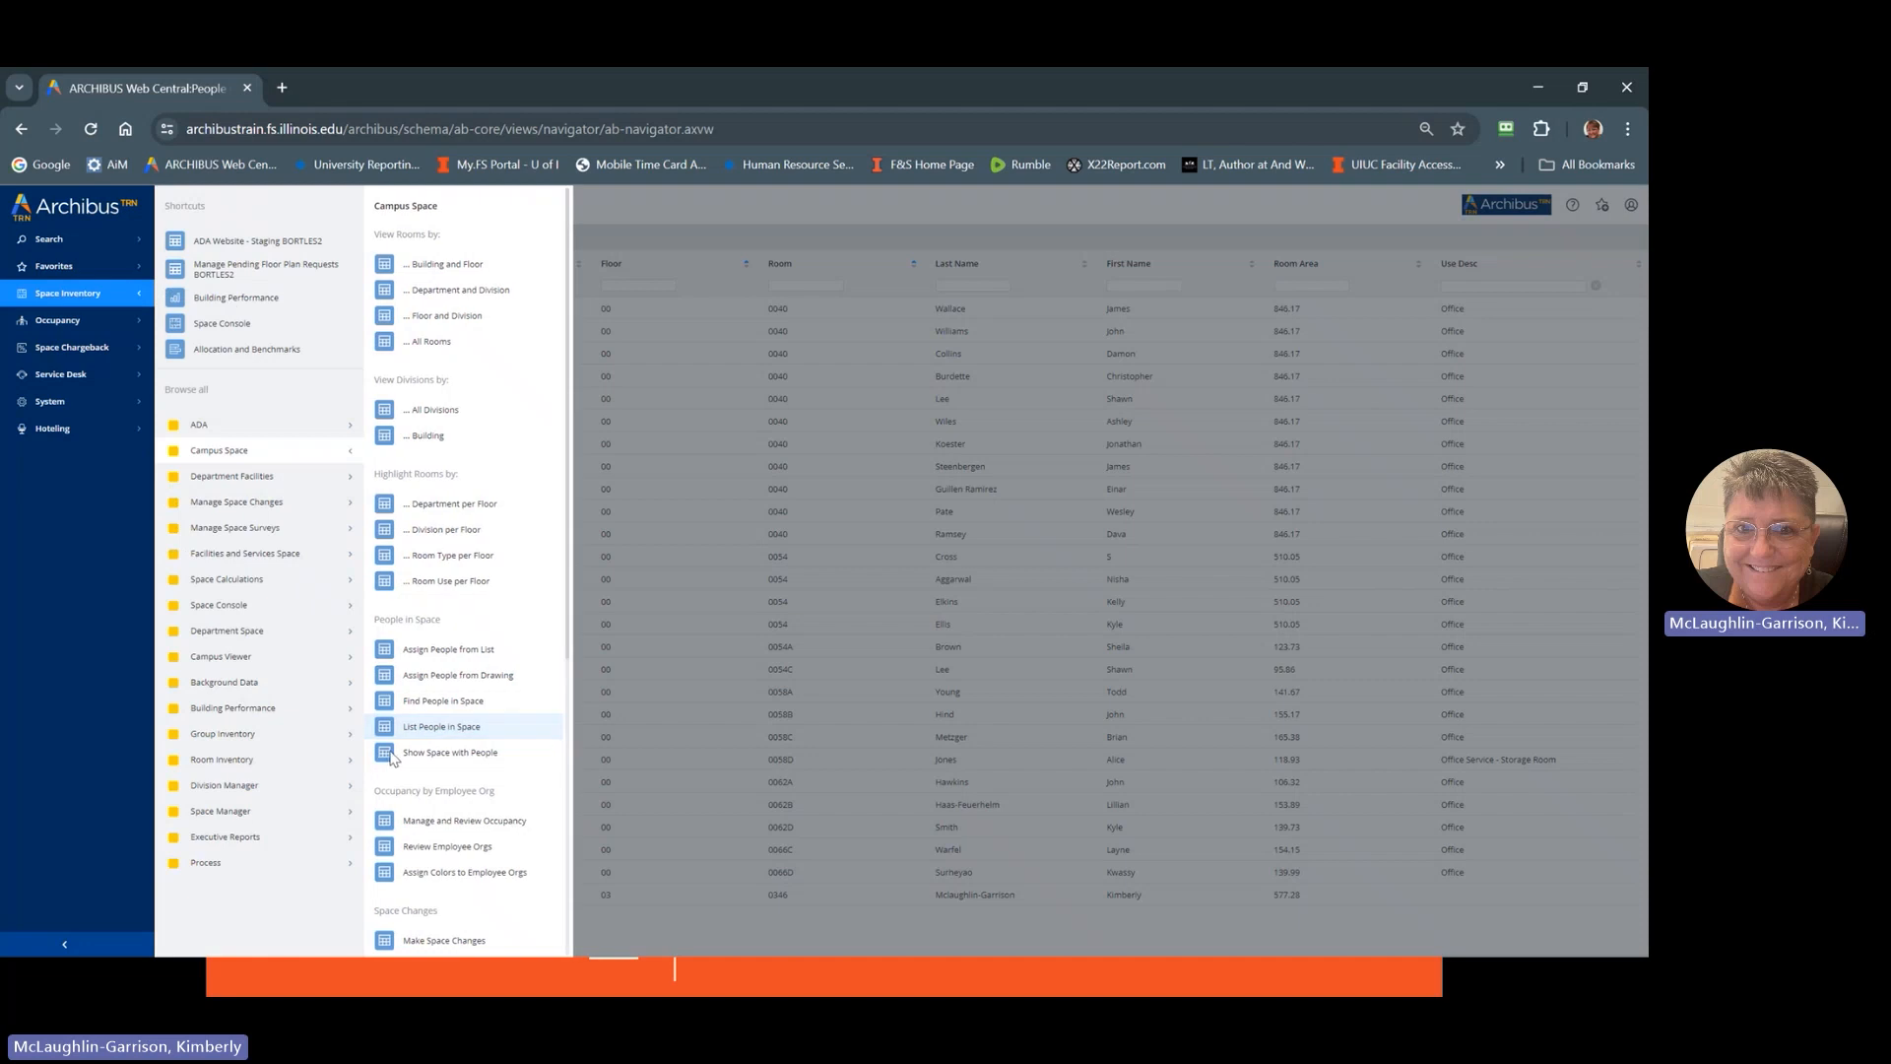
{"action": "left_click", "coordinate": [445, 764]}
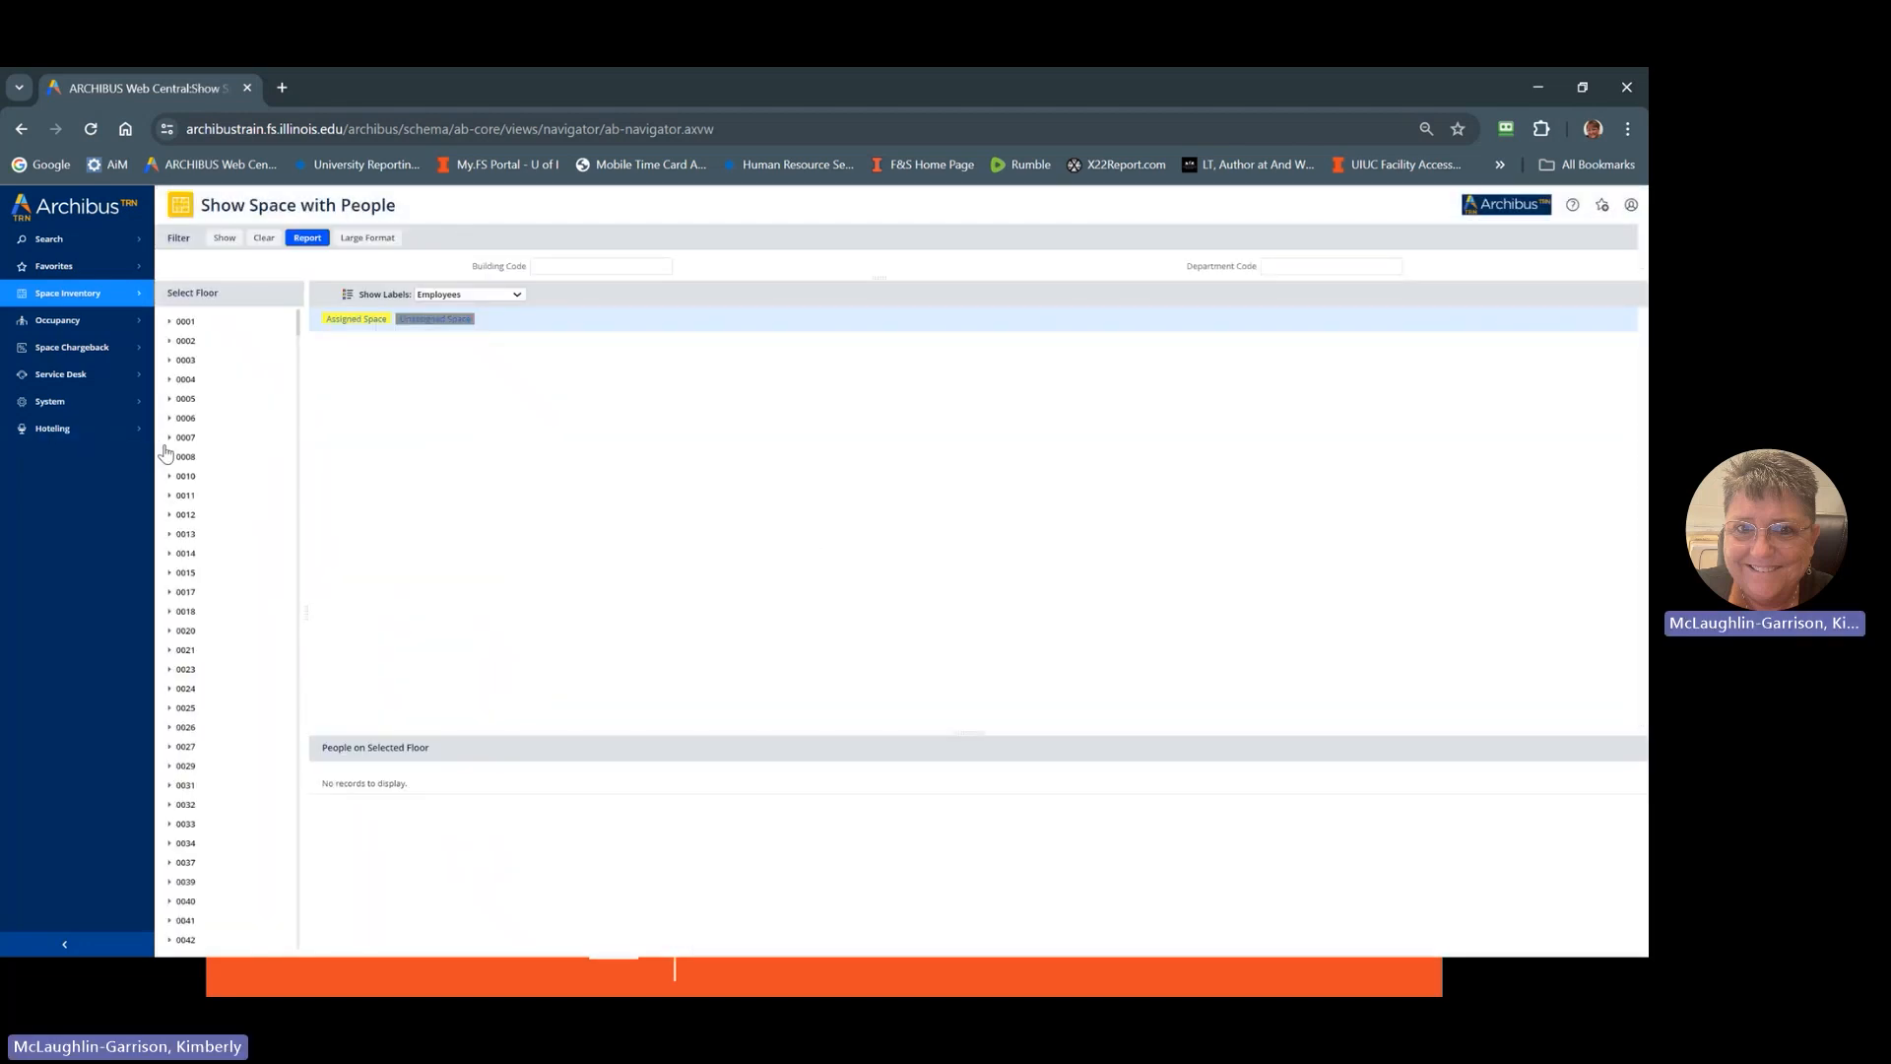
{"action": "left_click", "coordinate": [168, 420]}
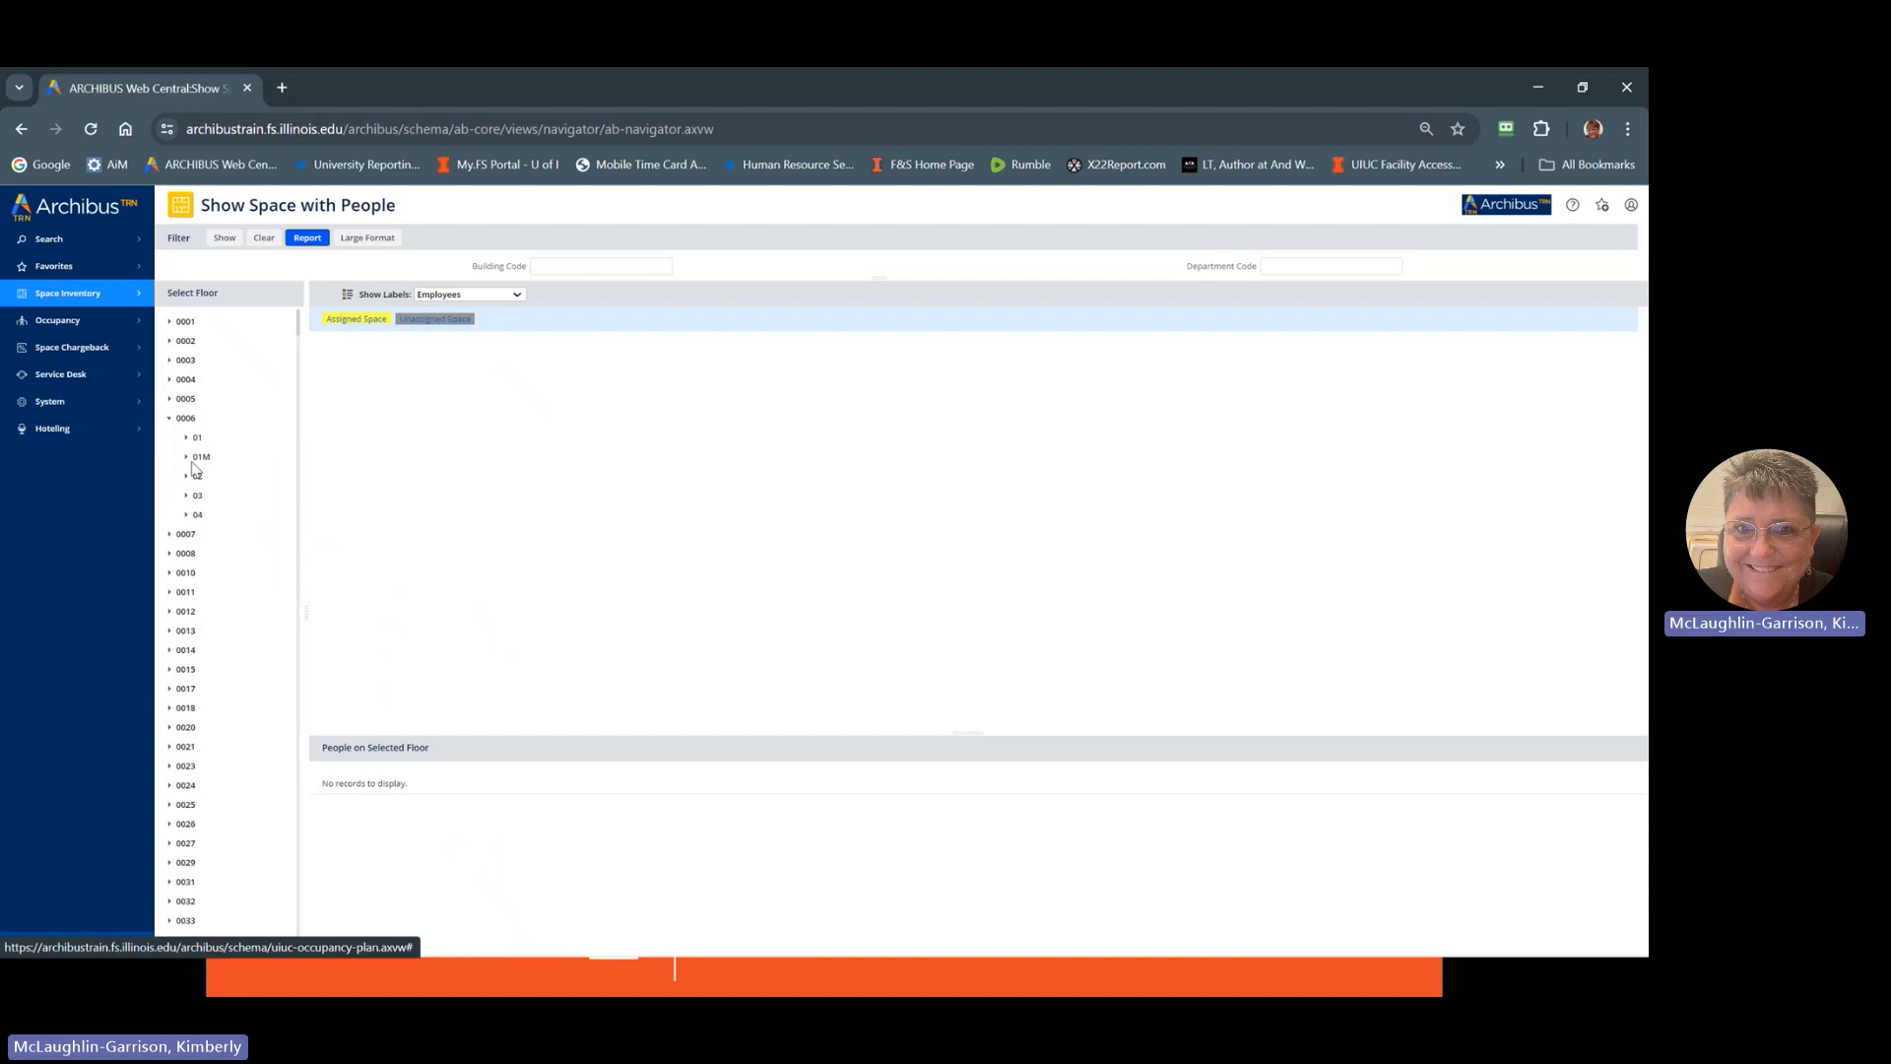
{"action": "left_click", "coordinate": [198, 477]}
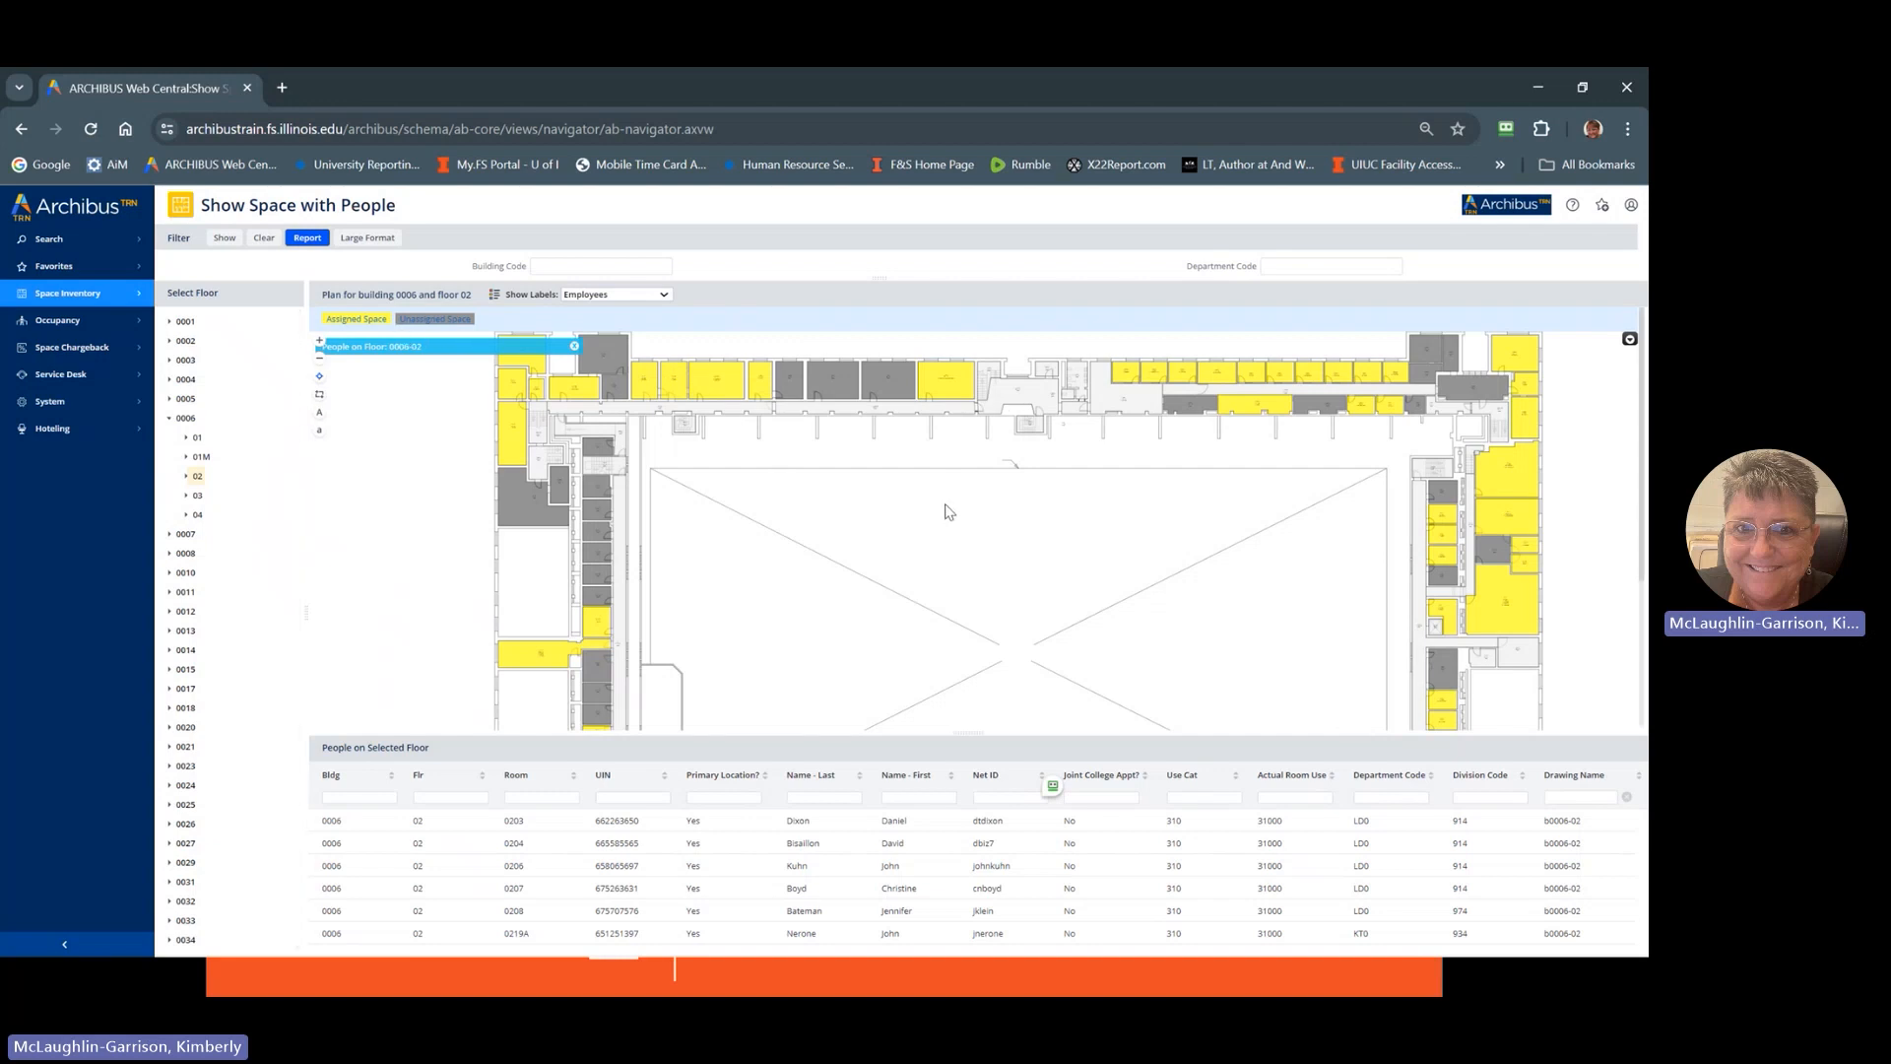
- Examine the building 0006, floor 02 plan and filter its people list by the employee's first name
{"action": "scroll", "coordinate": [936, 531], "scroll_direction": "down", "scroll_amount": 2}
{"action": "scroll", "coordinate": [934, 542], "scroll_direction": "down", "scroll_amount": 2}
{"action": "scroll", "coordinate": [926, 554], "scroll_direction": "down", "scroll_amount": 3}
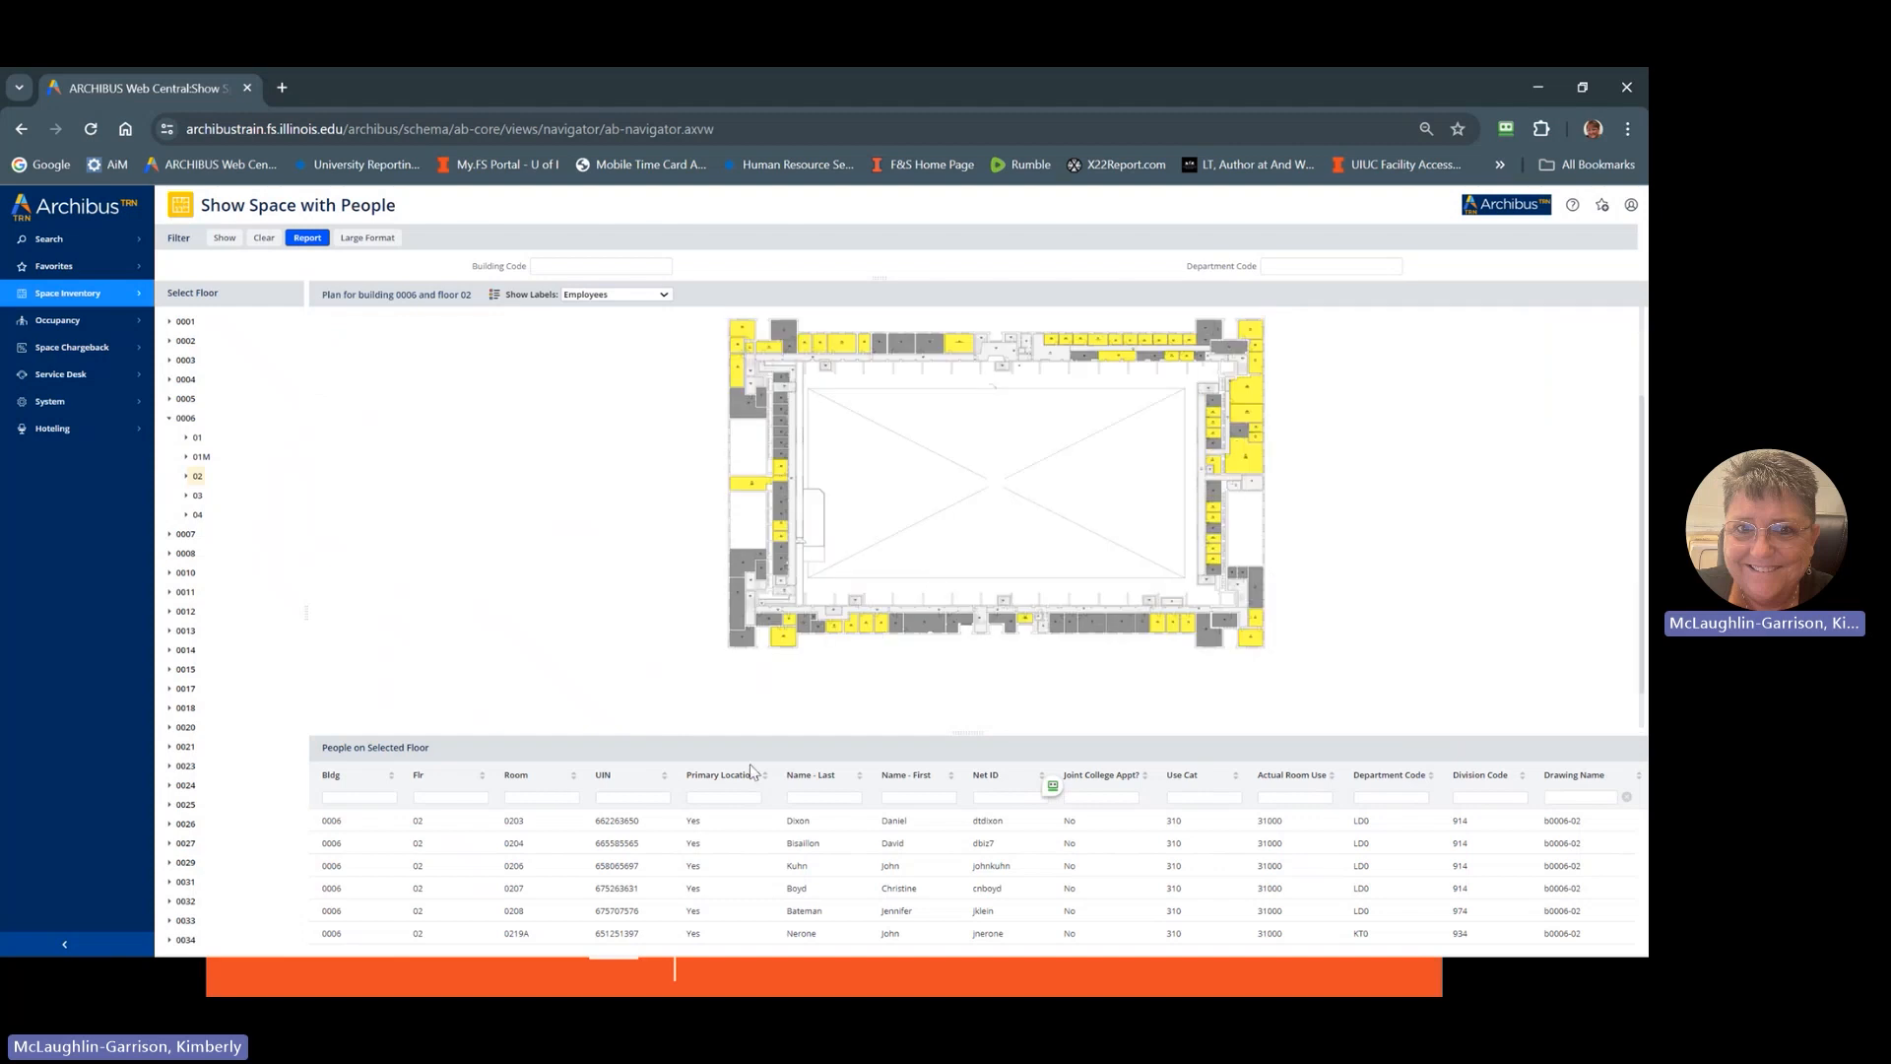
{"action": "left_click_drag", "start_coordinate": [604, 933], "coordinate": [612, 974]}
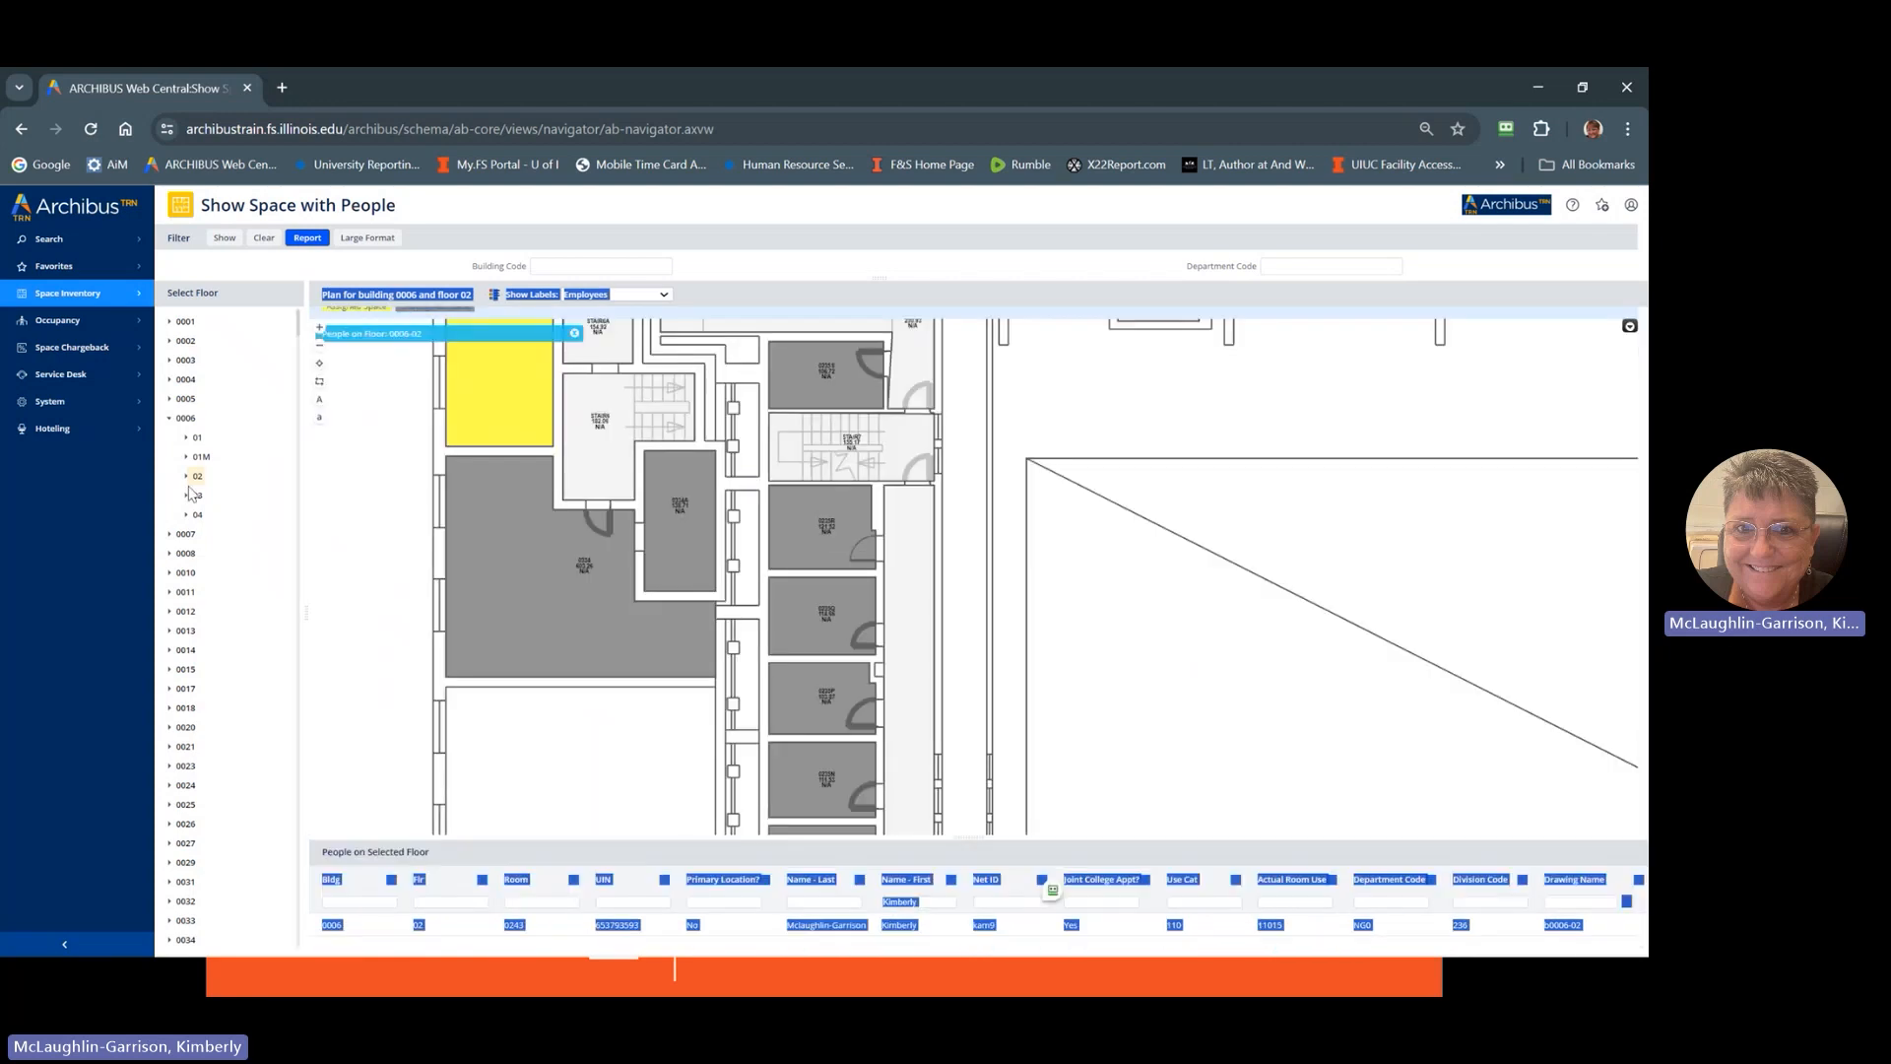
- Minimize the browser window to return to the training presentation slide
{"action": "left_click", "coordinate": [99, 295]}
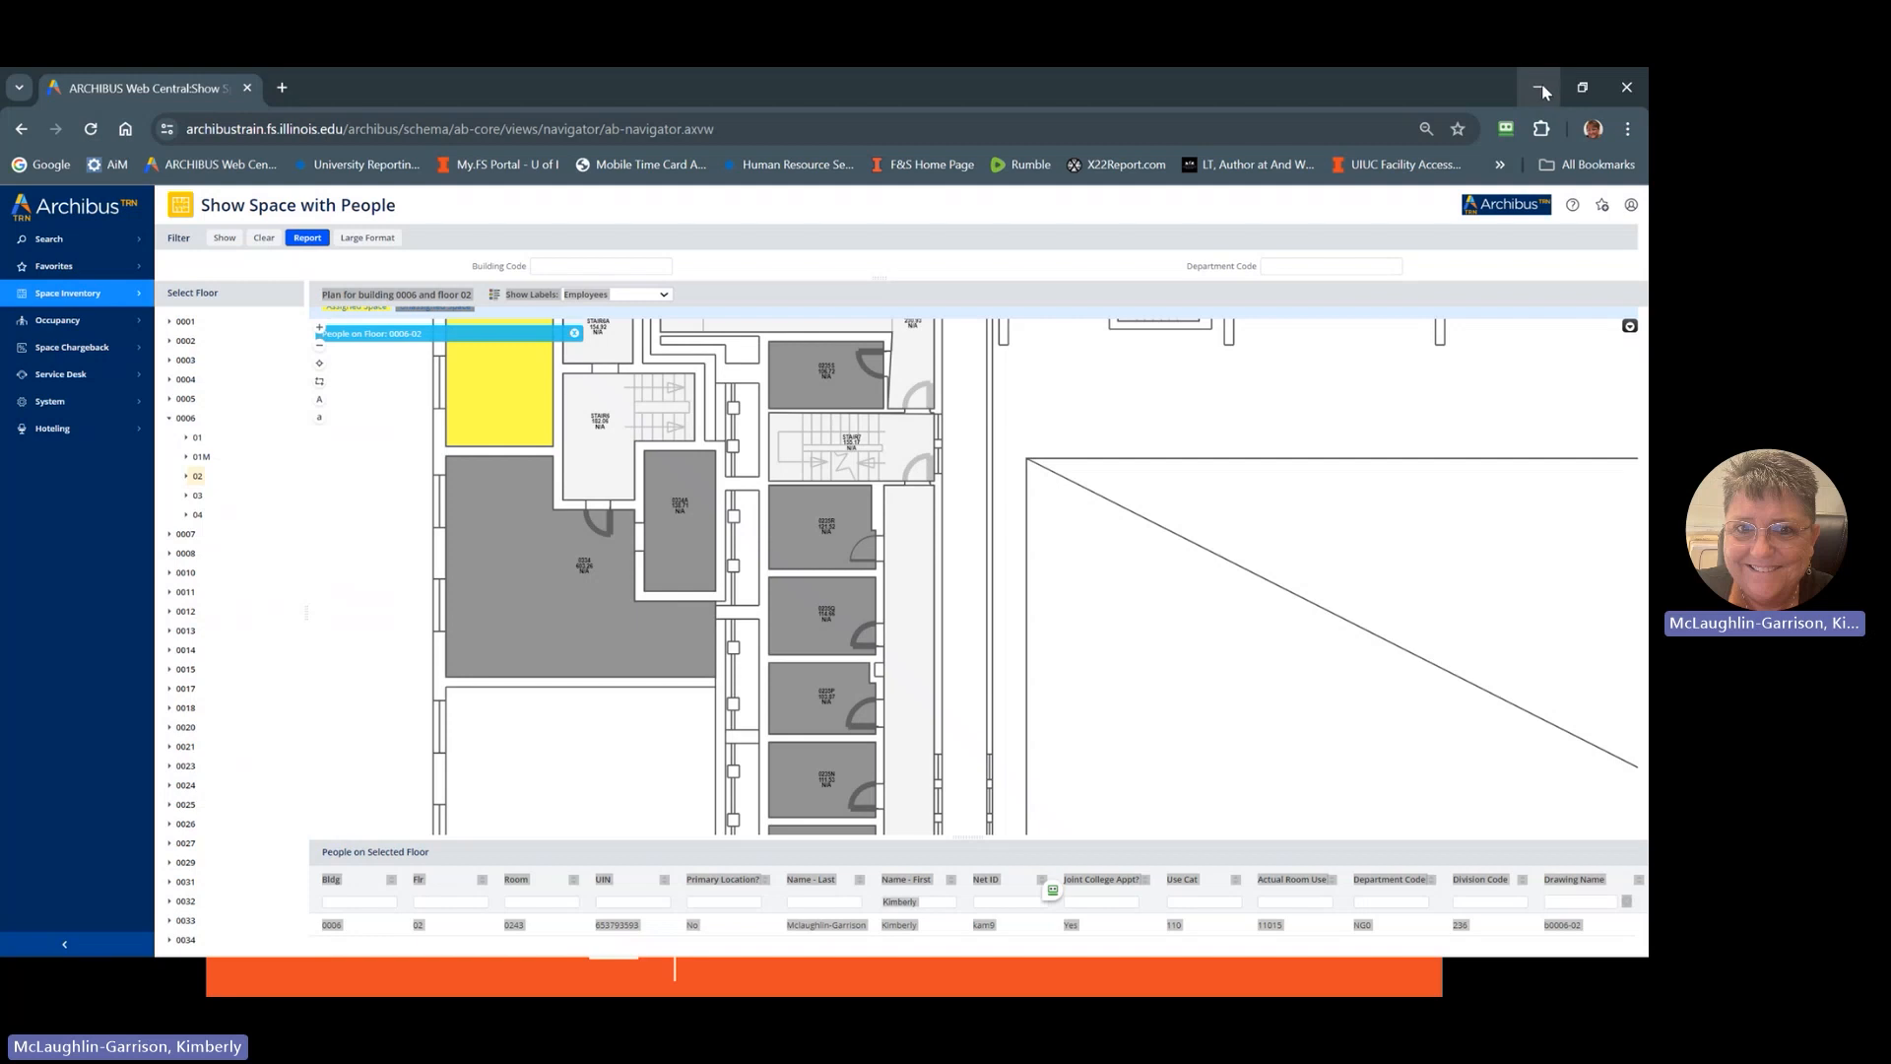
{"action": "left_click", "coordinate": [1543, 92]}
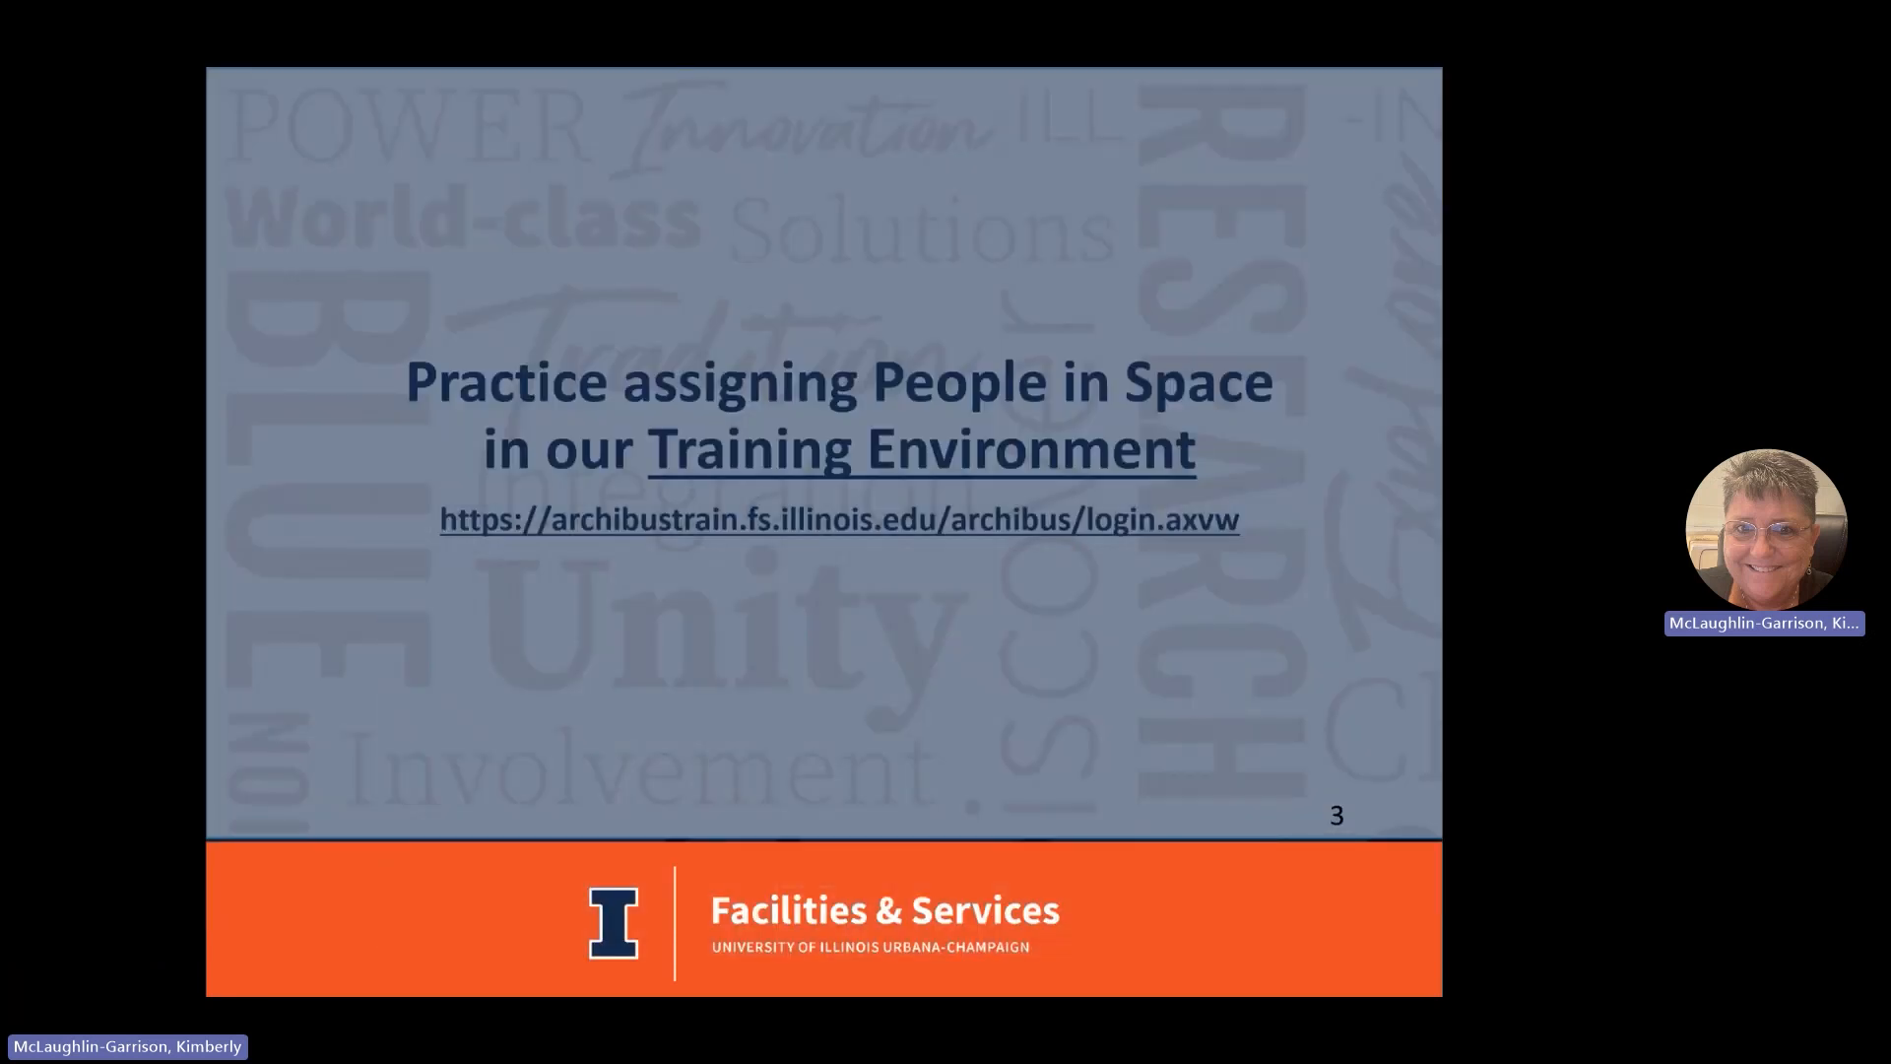